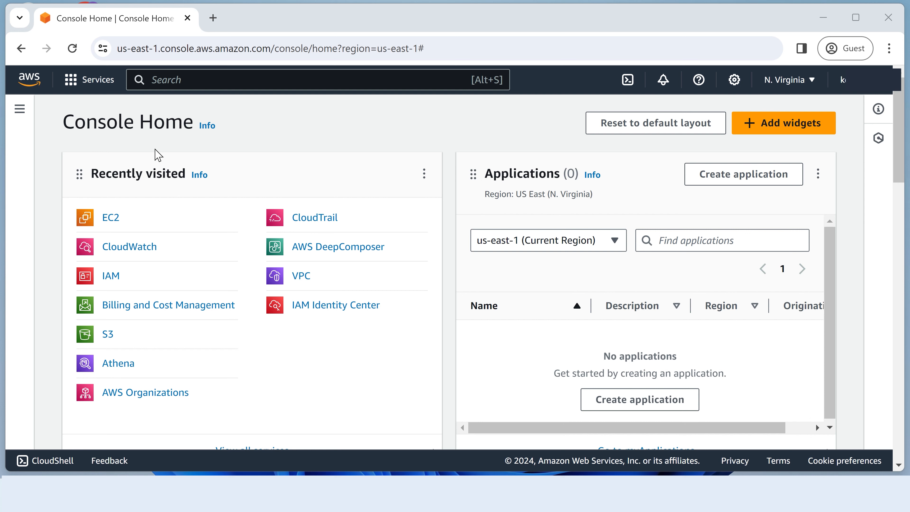
Step: Search for ec2, open the EC2 service and list the running instances
{"action": "left_click", "coordinate": [157, 80]}
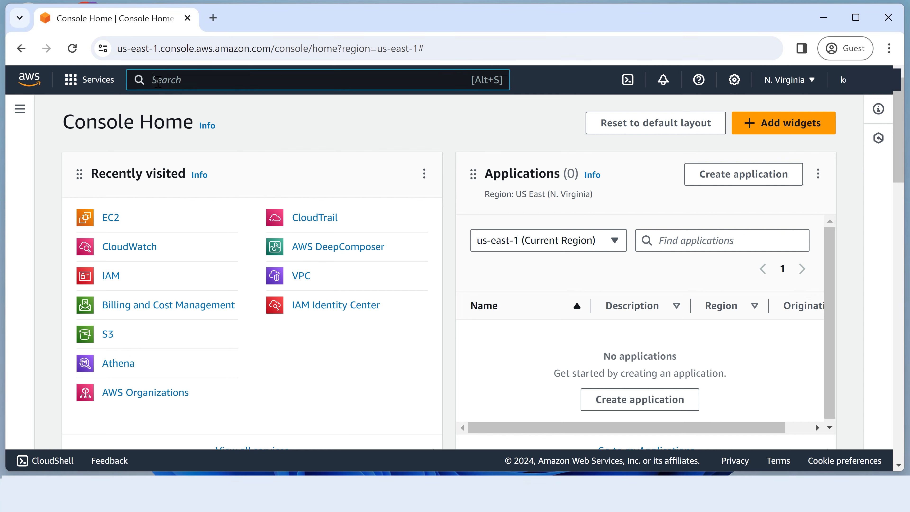
{"action": "type", "text": "ec"}
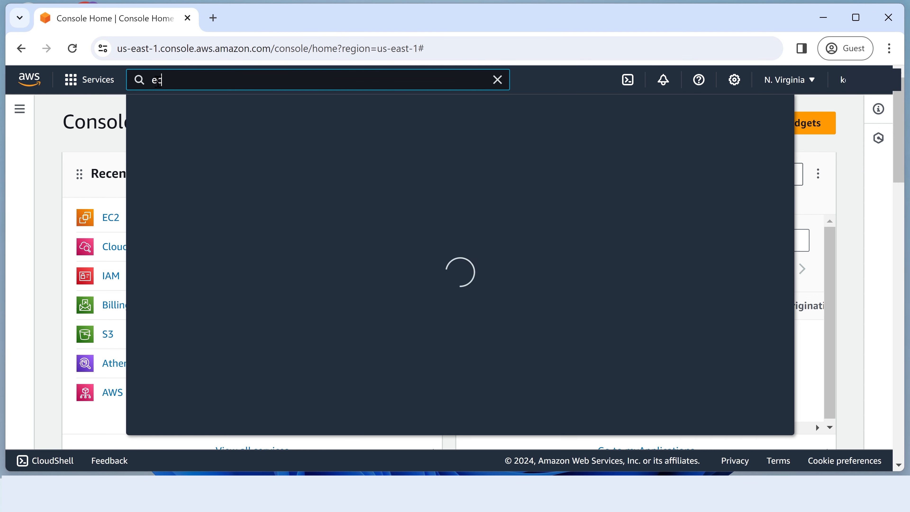
{"action": "type", "text": "2"}
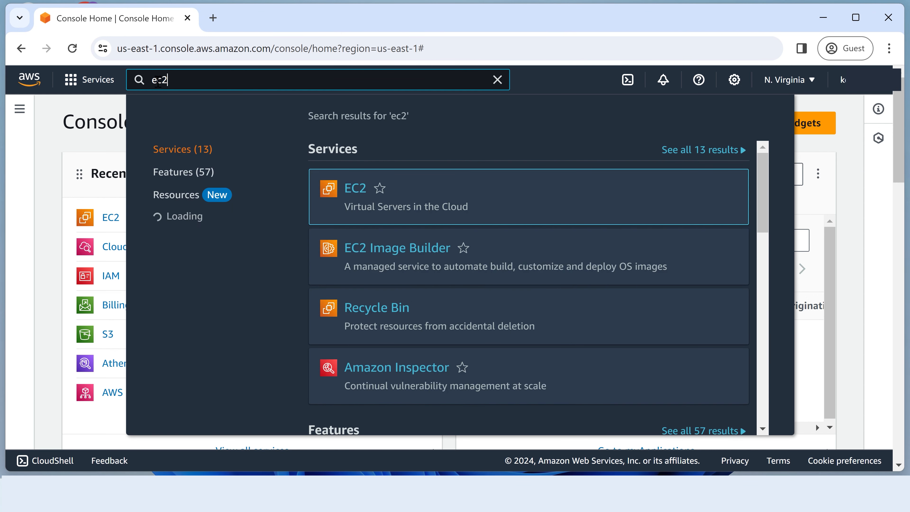
{"action": "left_click", "coordinate": [356, 188]}
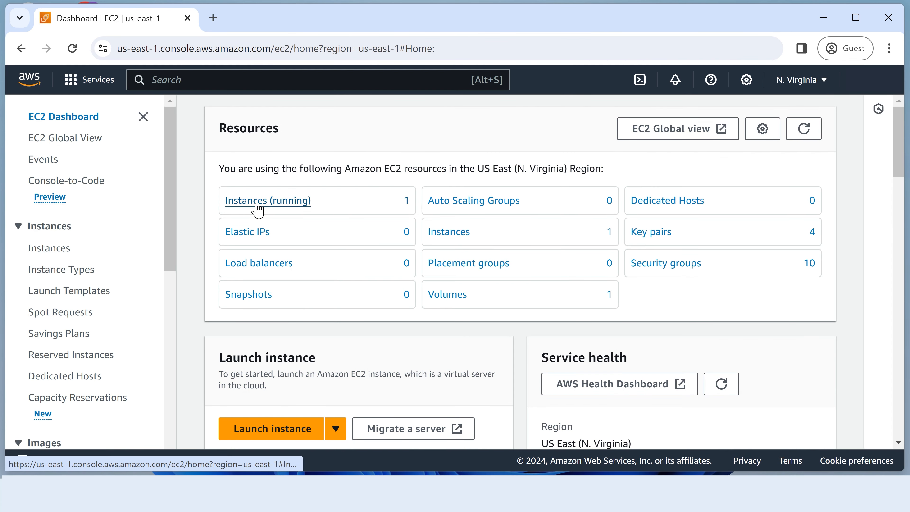
{"action": "left_click", "coordinate": [249, 210]}
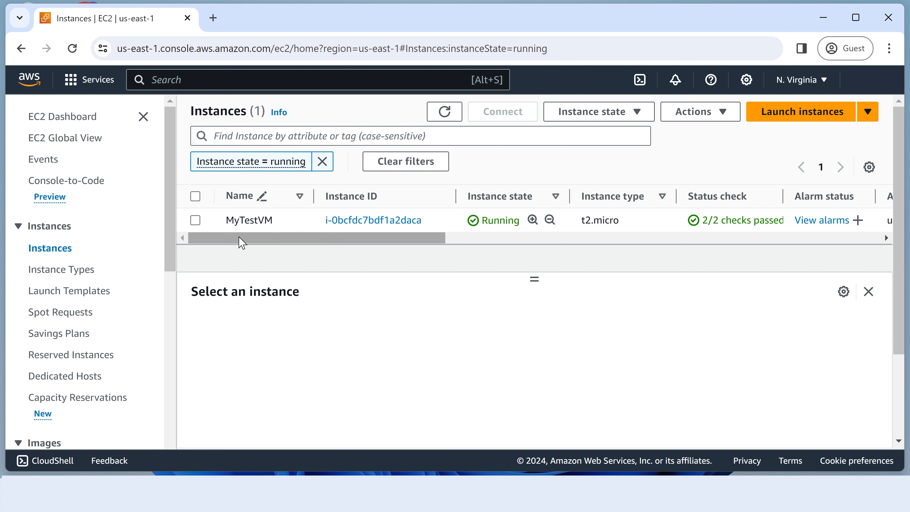
Step: Select the MyTestVM instance and open its VPC from the instance details
{"action": "left_click", "coordinate": [195, 220]}
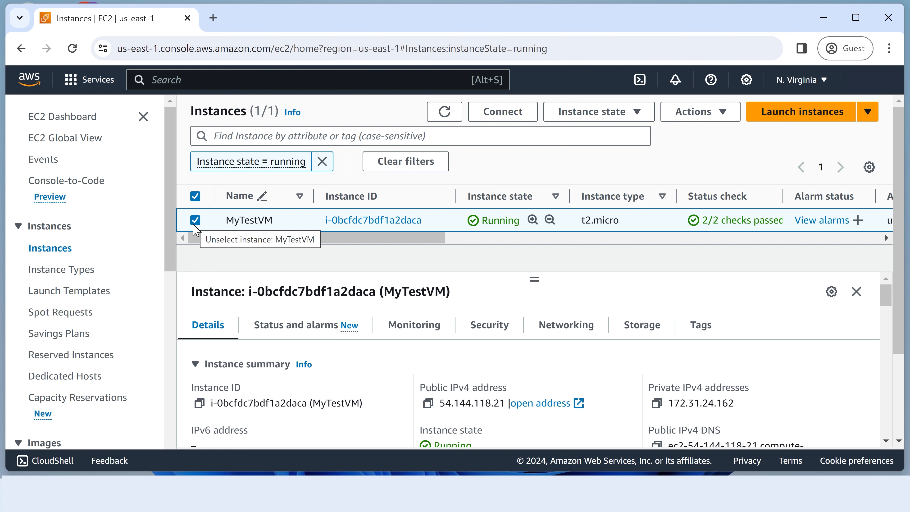
{"action": "scroll", "coordinate": [278, 277], "scroll_direction": "down", "scroll_amount": 1}
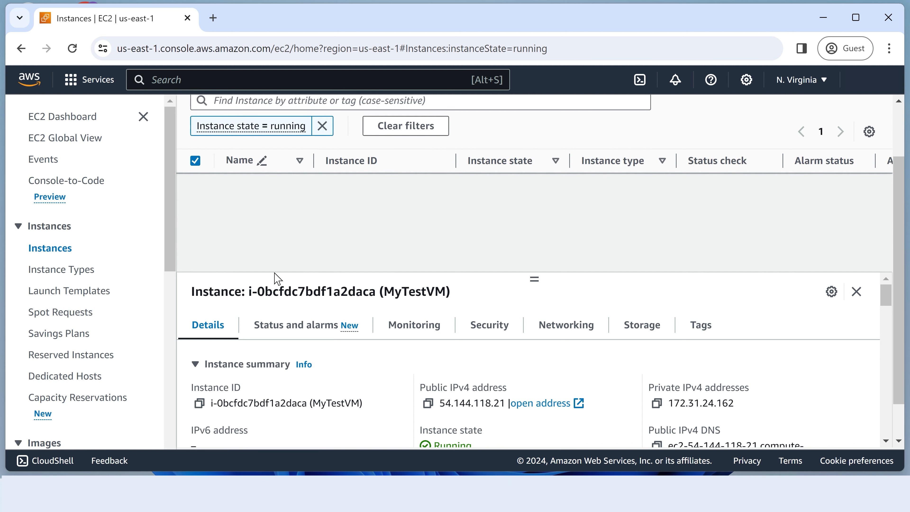
{"action": "scroll", "coordinate": [423, 333], "scroll_direction": "down", "scroll_amount": 1}
{"action": "scroll", "coordinate": [422, 333], "scroll_direction": "down", "scroll_amount": 5}
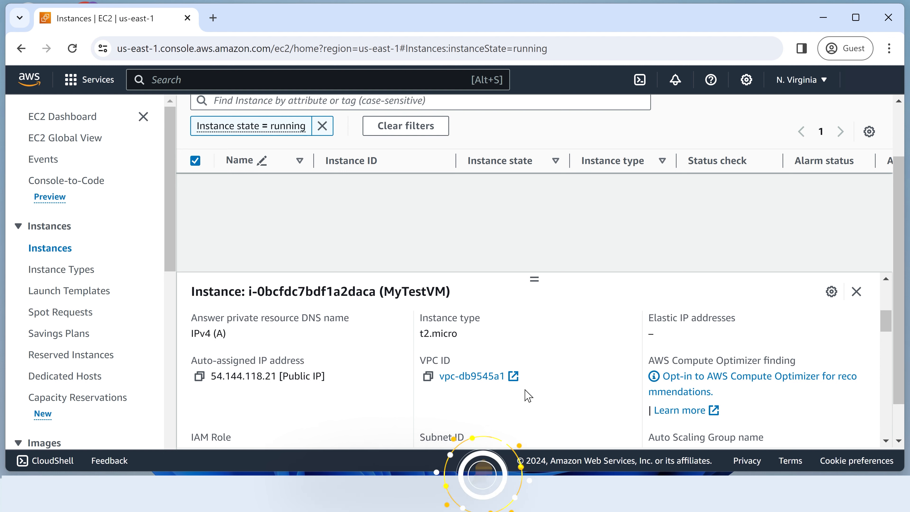
{"action": "left_click", "coordinate": [468, 376]}
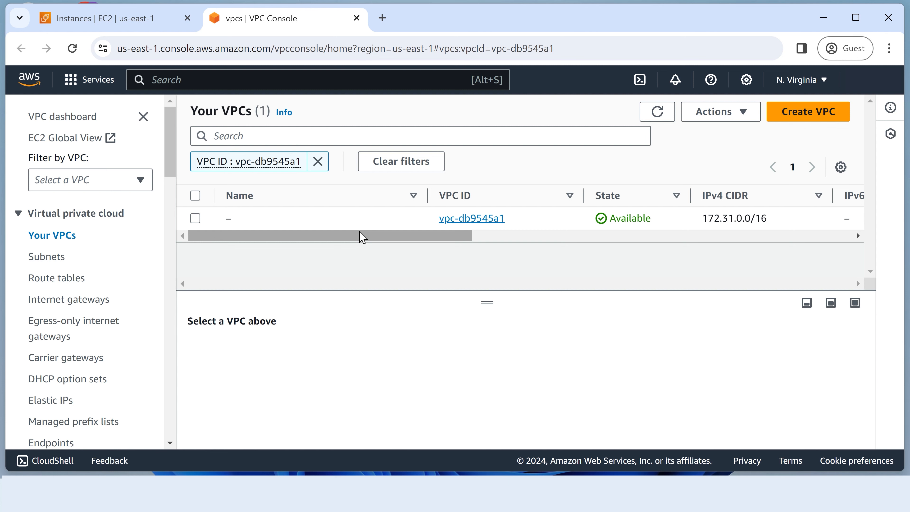
Step: Select the instance's VPC in the list and show its flow logs
{"action": "left_click", "coordinate": [195, 218]}
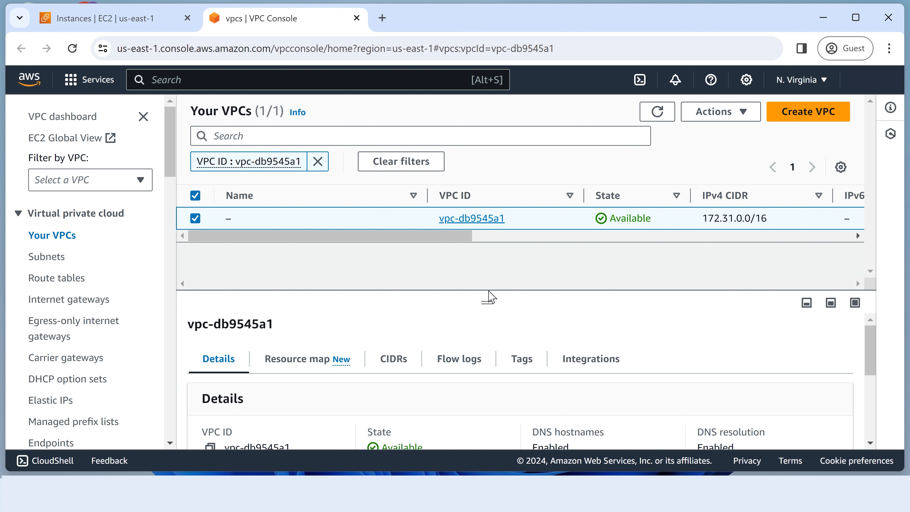
{"action": "left_click_drag", "start_coordinate": [488, 291], "coordinate": [494, 262]}
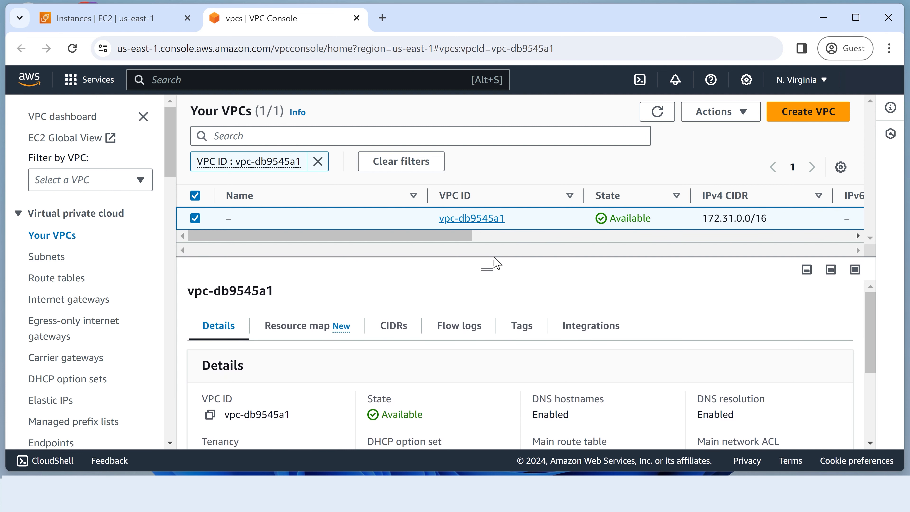
{"action": "left_click", "coordinate": [455, 327]}
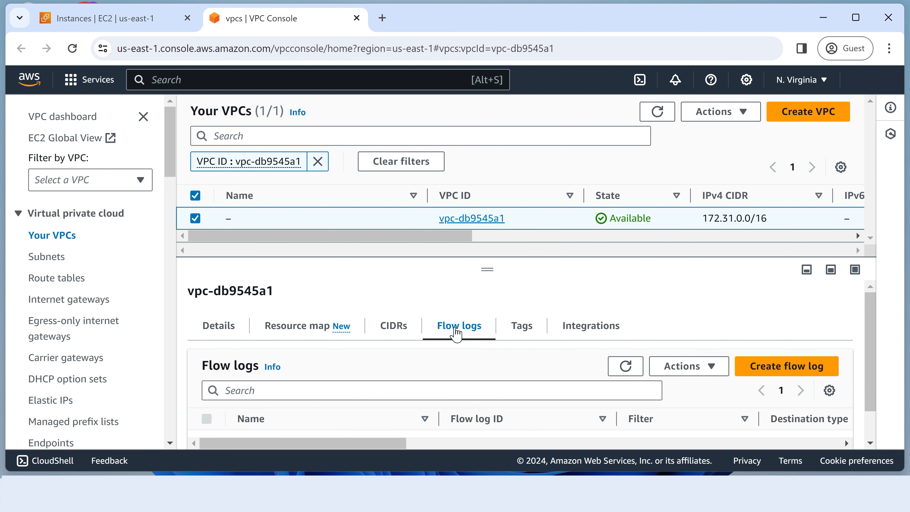
{"action": "scroll", "coordinate": [369, 328], "scroll_direction": "down", "scroll_amount": 1}
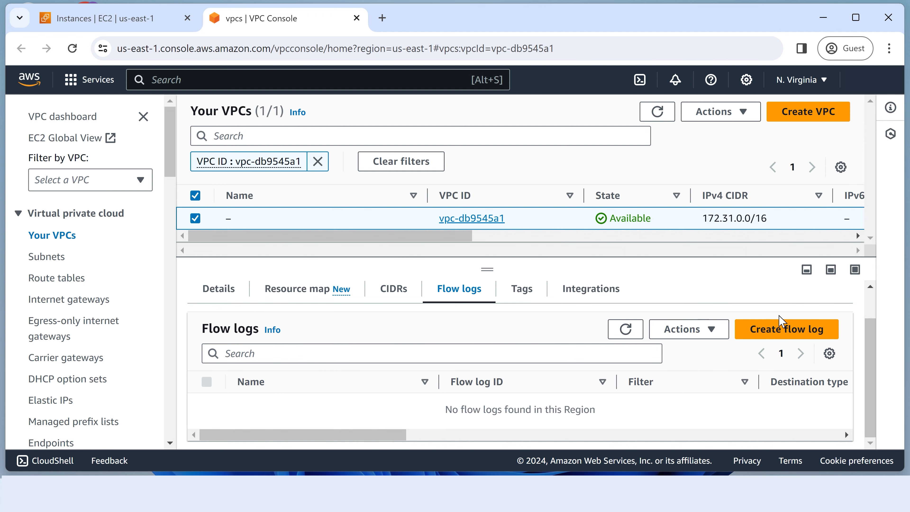
Step: Start a new flow log for the VPC named kofiVPCflowlog with a maximum aggregation interval of 1 minute
{"action": "left_click", "coordinate": [764, 337]}
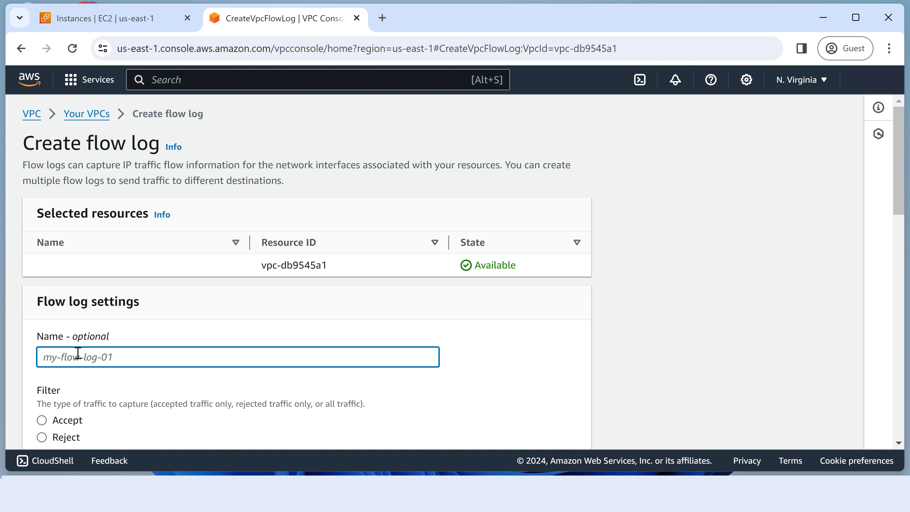
{"action": "type", "text": "kofiVPCflowlog"}
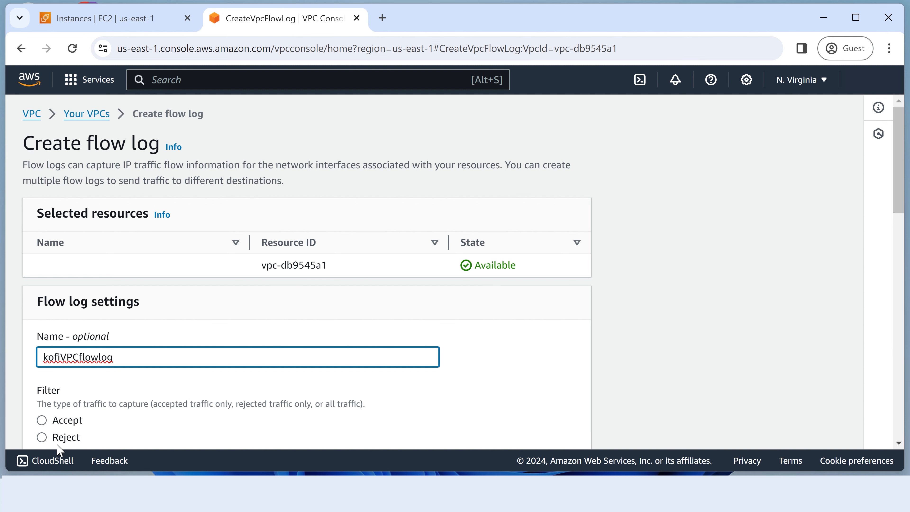
{"action": "scroll", "coordinate": [259, 347], "scroll_direction": "down", "scroll_amount": 4}
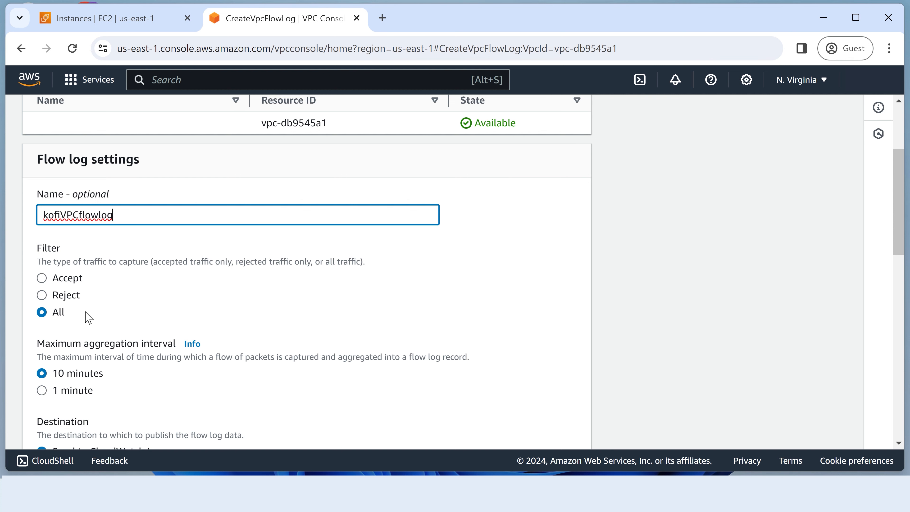
{"action": "scroll", "coordinate": [100, 313], "scroll_direction": "down", "scroll_amount": 2}
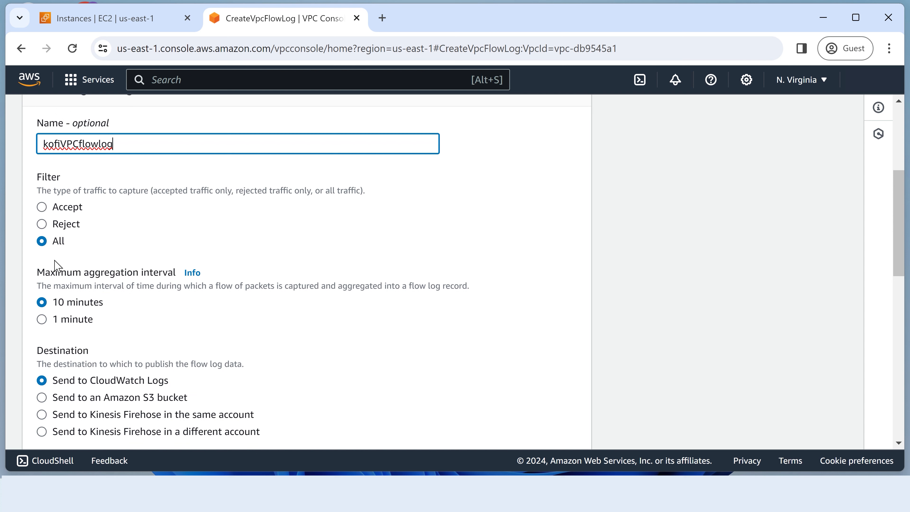
{"action": "left_click", "coordinate": [41, 320]}
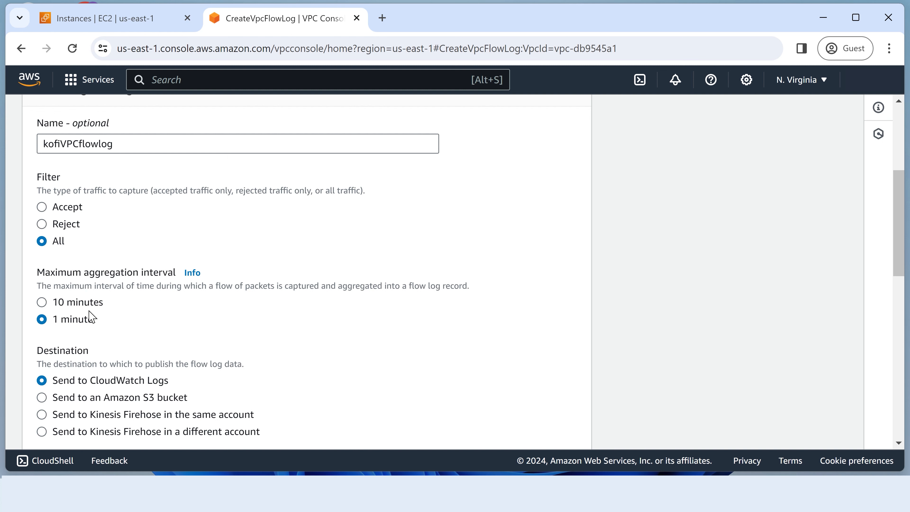
Step: Review the flow log's destination options and list the existing log groups available as the destination
{"action": "scroll", "coordinate": [89, 317], "scroll_direction": "down", "scroll_amount": 2}
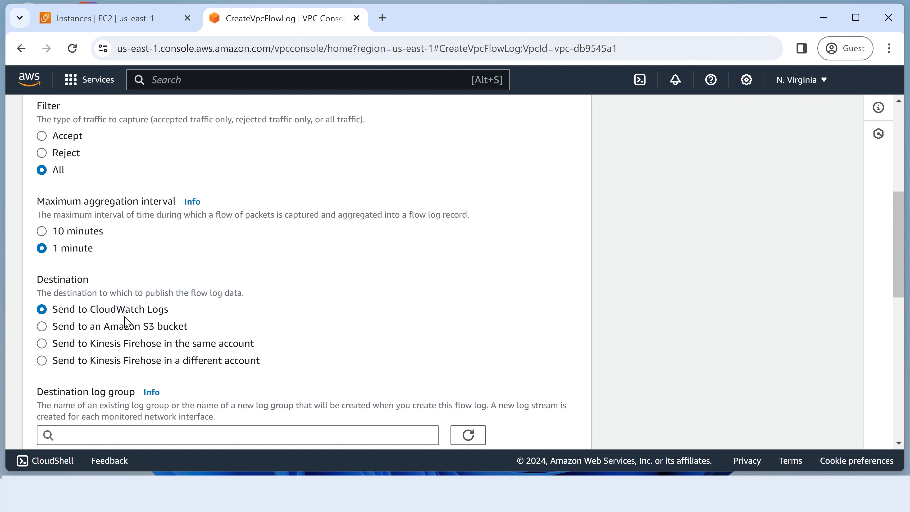
{"action": "scroll", "coordinate": [290, 294], "scroll_direction": "down", "scroll_amount": 1}
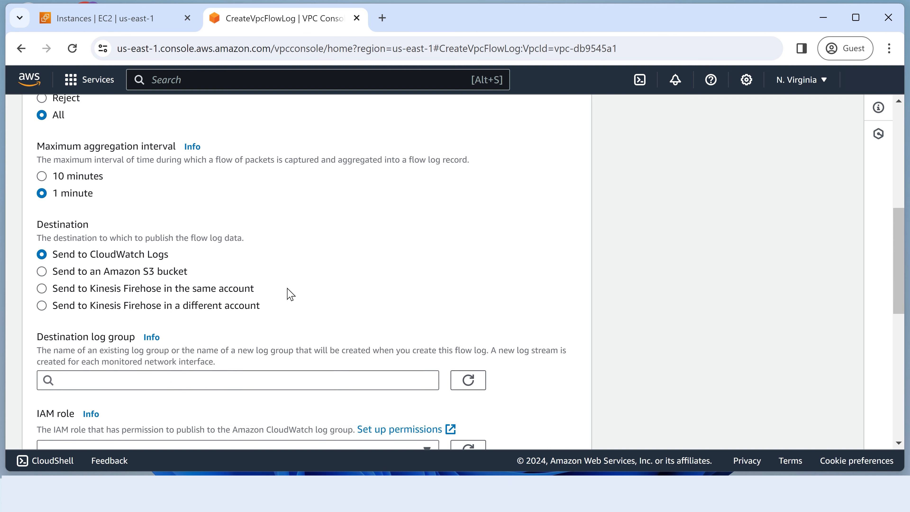
{"action": "scroll", "coordinate": [290, 293], "scroll_direction": "down", "scroll_amount": 2}
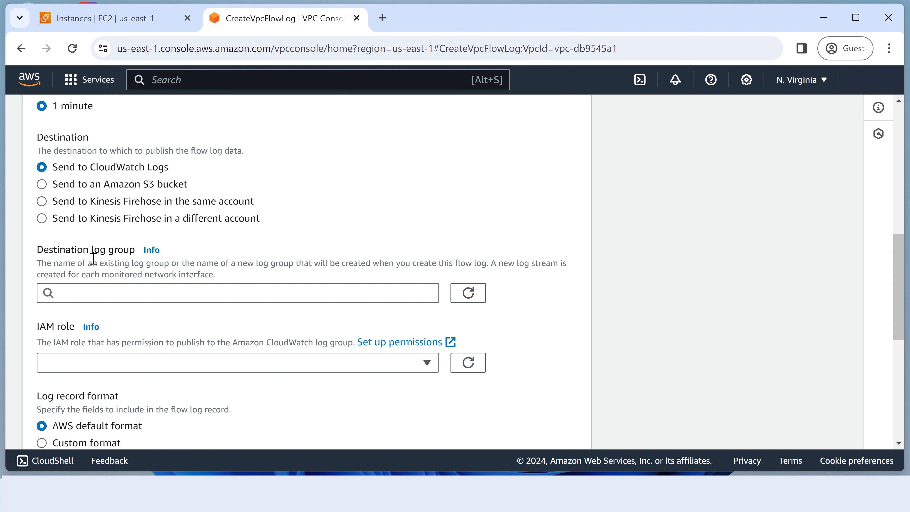
{"action": "left_click", "coordinate": [271, 299]}
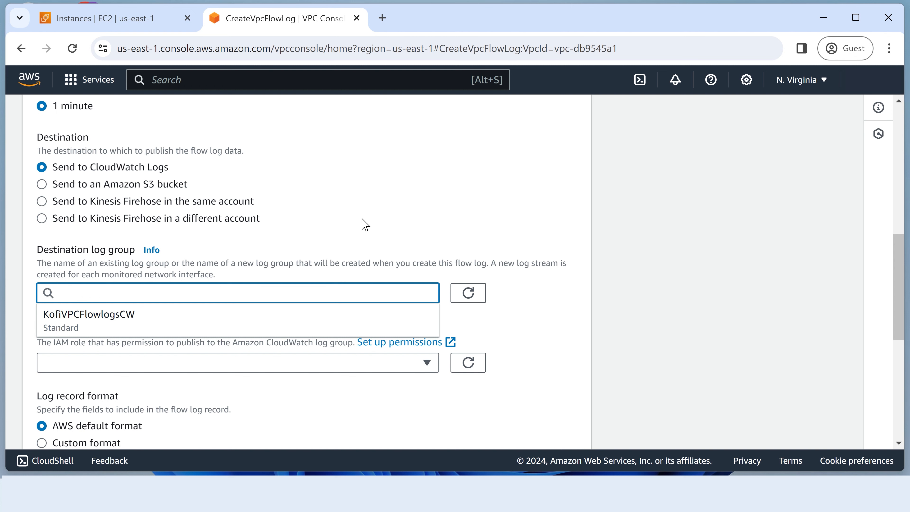
Step: Search for cloudwatch and open the CloudWatch service
{"action": "left_click", "coordinate": [292, 79]}
{"action": "type", "text": "clou"}
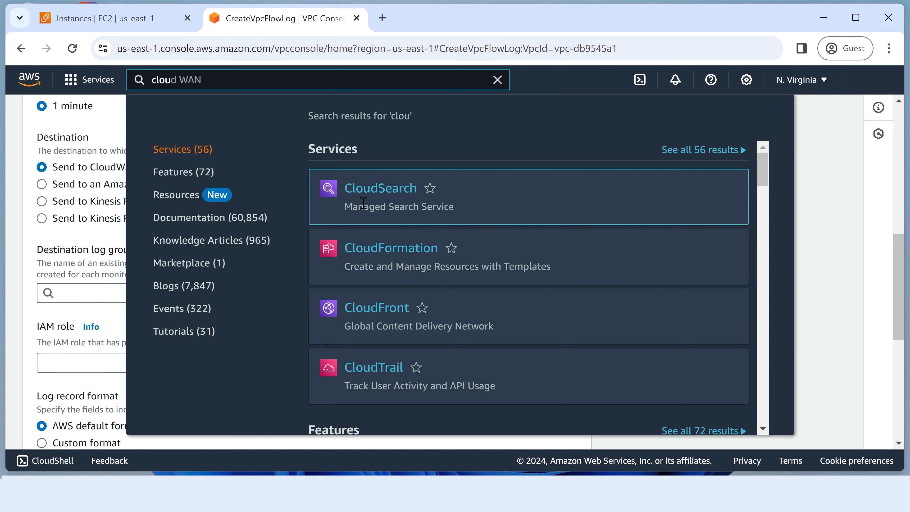
{"action": "type", "text": "dwa"}
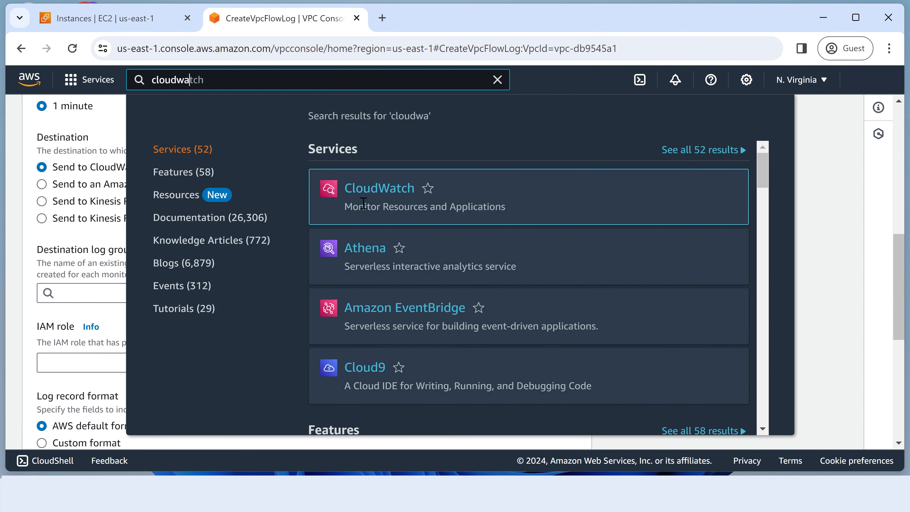
{"action": "type", "text": "tch"}
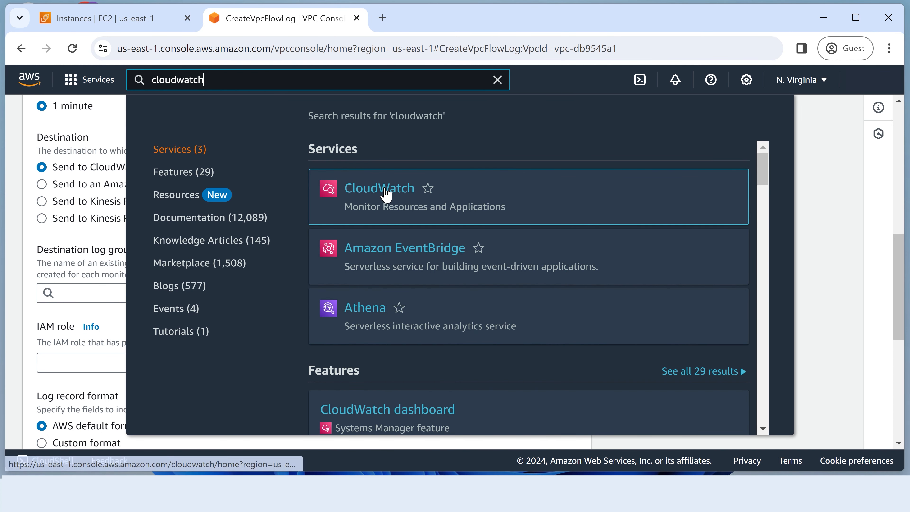
{"action": "left_click", "coordinate": [385, 195]}
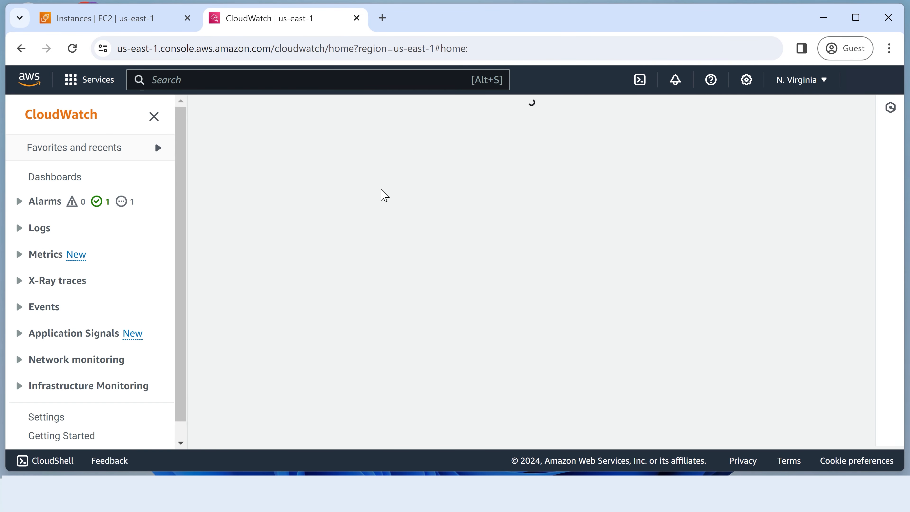
{"action": "left_click", "coordinate": [144, 22]}
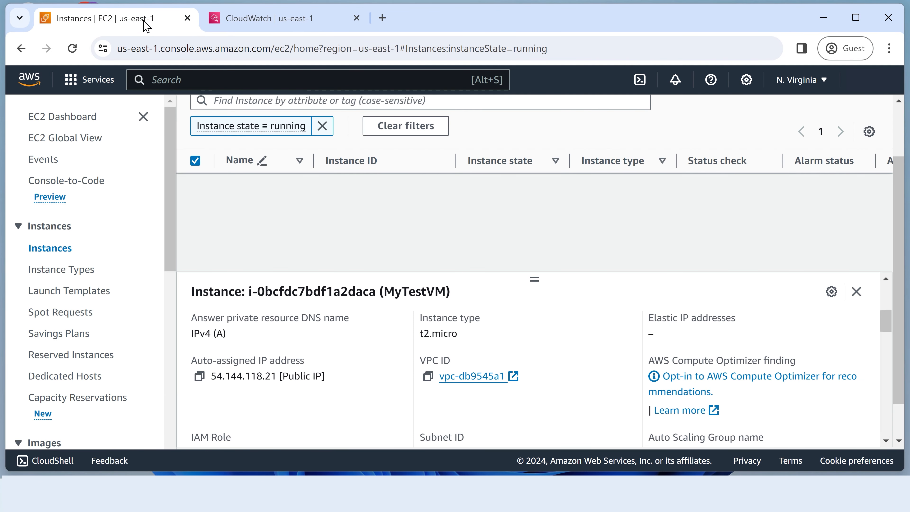
{"action": "left_click", "coordinate": [291, 17]}
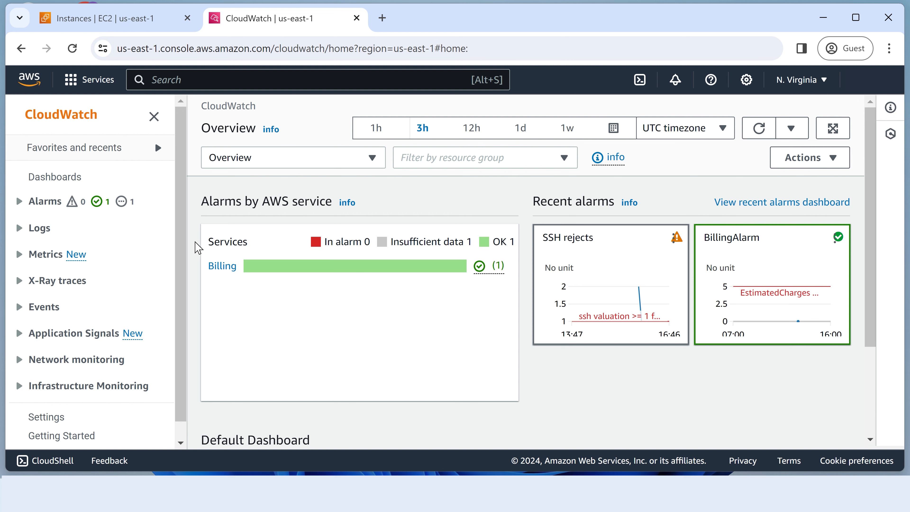
Step: Open the list of log groups in CloudWatch
{"action": "scroll", "coordinate": [189, 255], "scroll_direction": "down", "scroll_amount": 1}
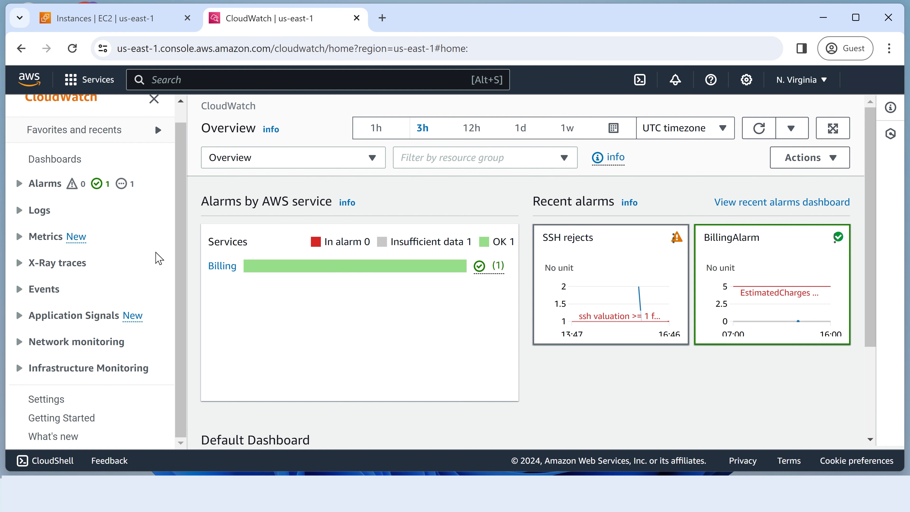
{"action": "scroll", "coordinate": [48, 188], "scroll_direction": "up", "scroll_amount": 1}
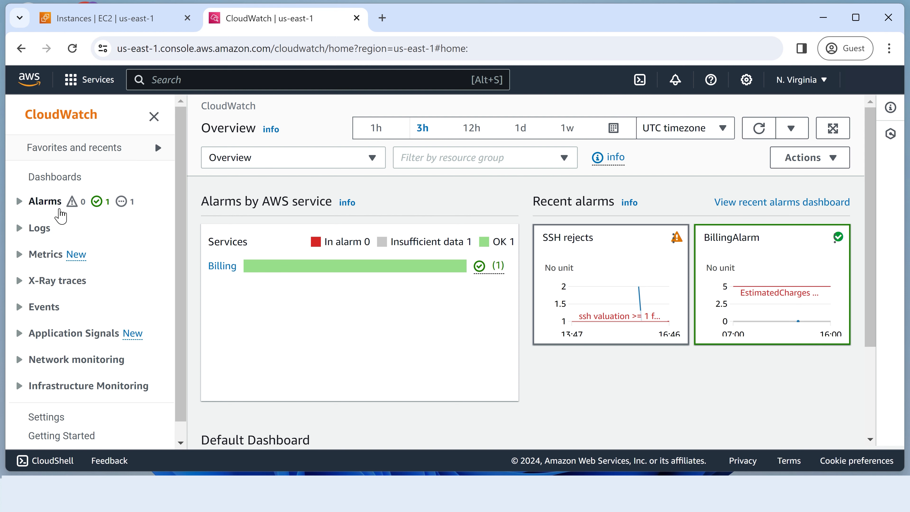
{"action": "left_click", "coordinate": [20, 228]}
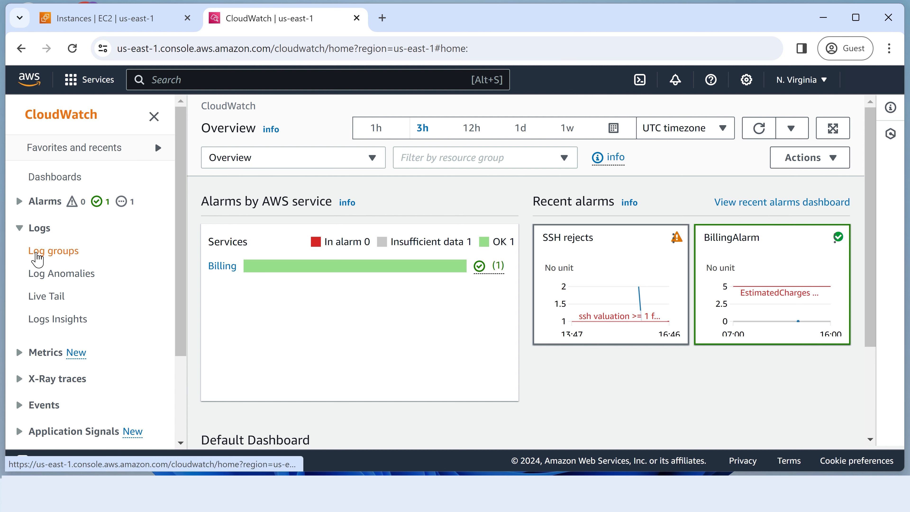
{"action": "left_click", "coordinate": [37, 254]}
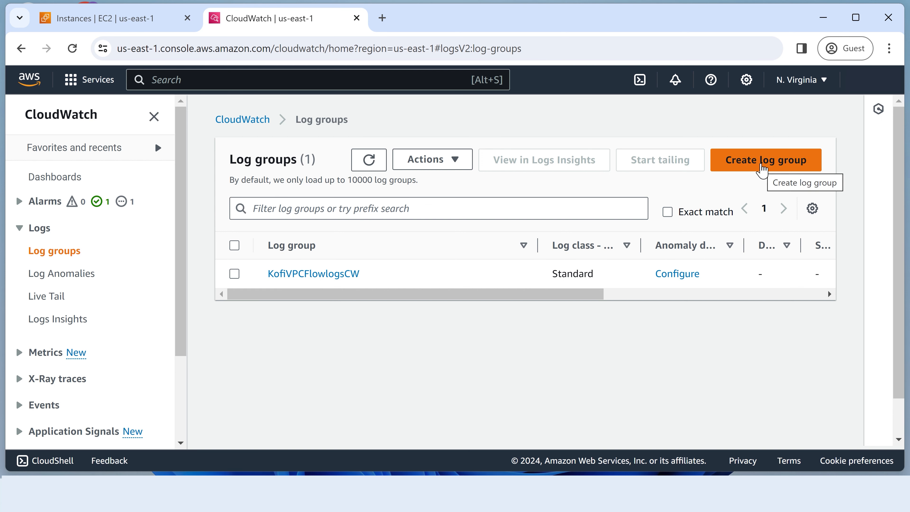
Step: Create a CloudWatch log group named KofiVPCFlowlogCW1 with the retention setting Never expire and the Standard log class
{"action": "left_click", "coordinate": [762, 167]}
{"action": "left_click", "coordinate": [296, 335]}
{"action": "type", "text": "V"}
{"action": "key", "text": "BackSpace"}
{"action": "type", "text": "KofiV"}
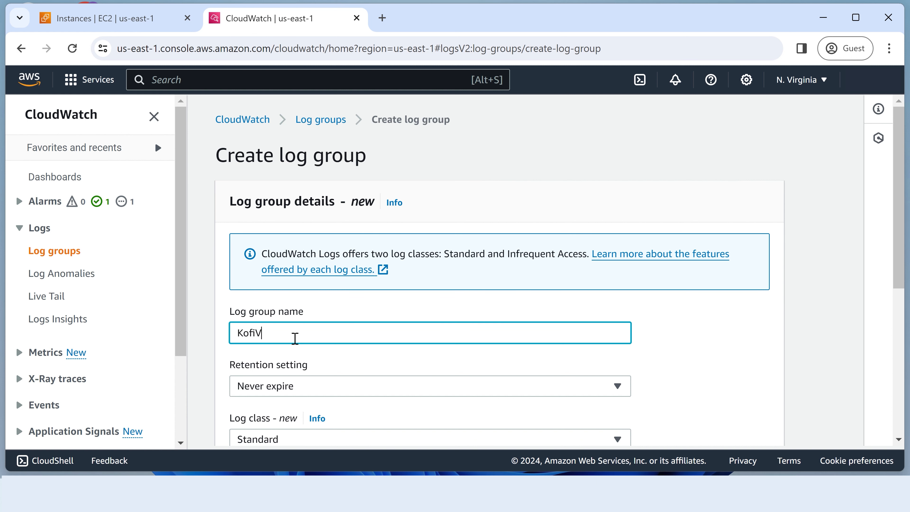
{"action": "type", "text": "PCFlow"}
{"action": "type", "text": "Logs"}
{"action": "type", "text": "W1"}
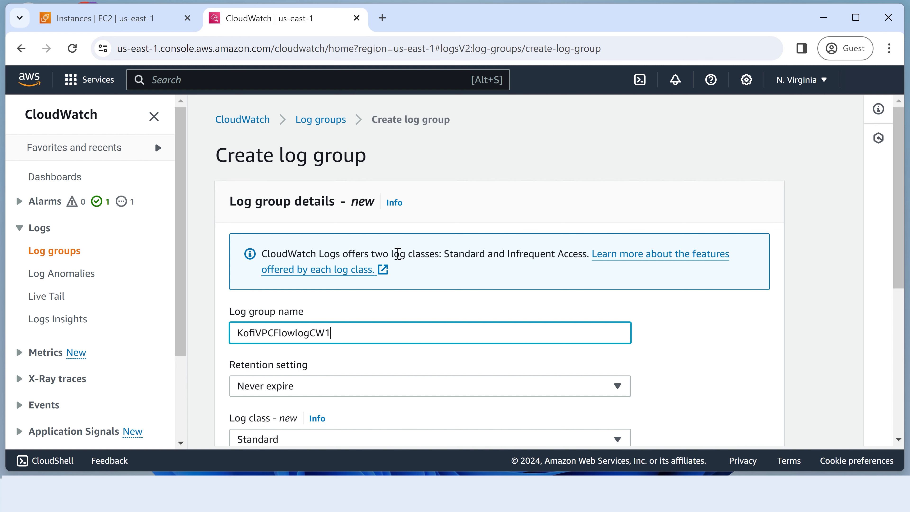
{"action": "scroll", "coordinate": [398, 254], "scroll_direction": "down", "scroll_amount": 6}
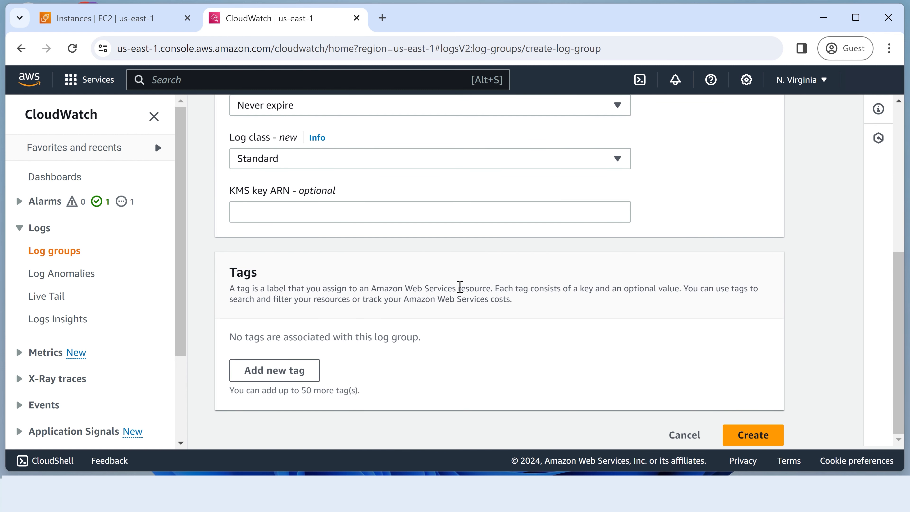
{"action": "left_click", "coordinate": [755, 439]}
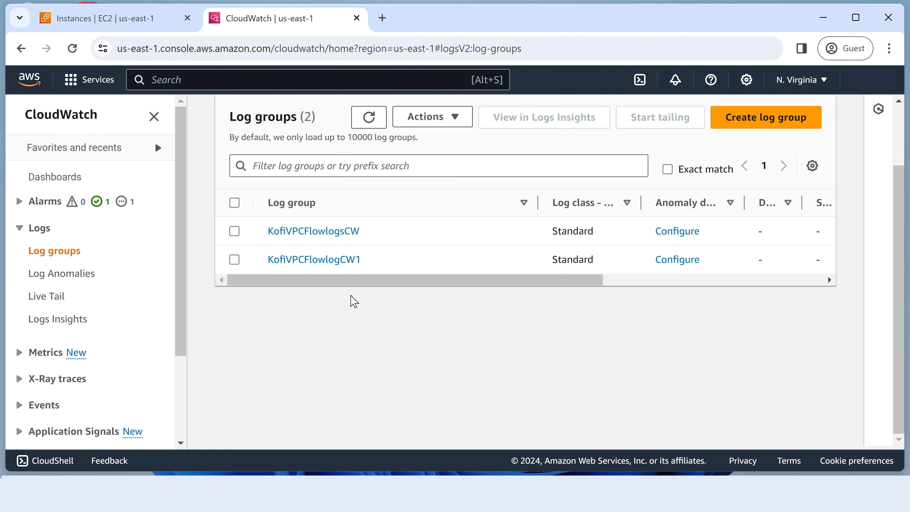
Step: Search for ec2, open the EC2 service and list its running instances
{"action": "left_click", "coordinate": [239, 78]}
{"action": "type", "text": "ec2"}
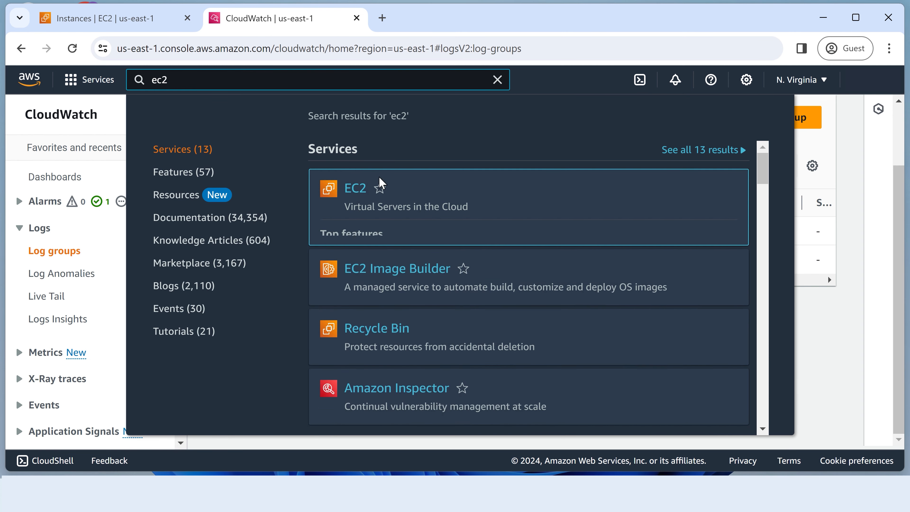
{"action": "left_click", "coordinate": [361, 190]}
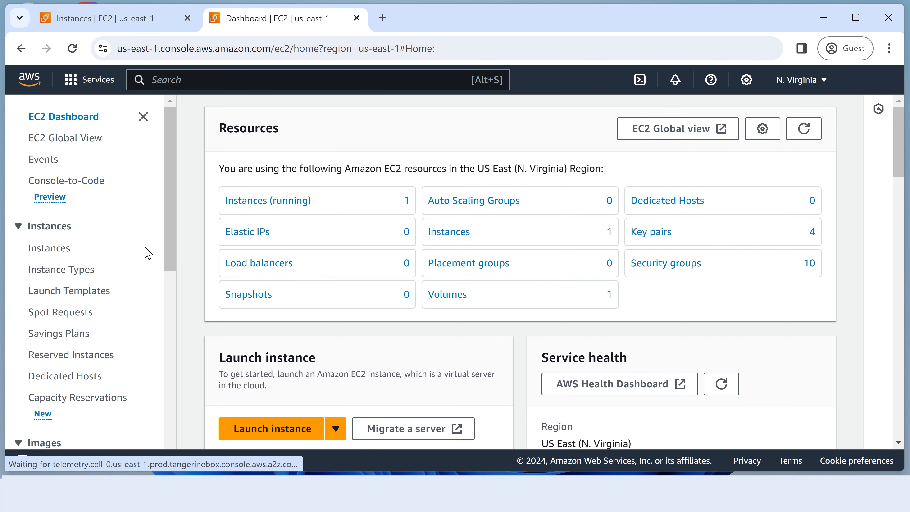
{"action": "left_click", "coordinate": [262, 205]}
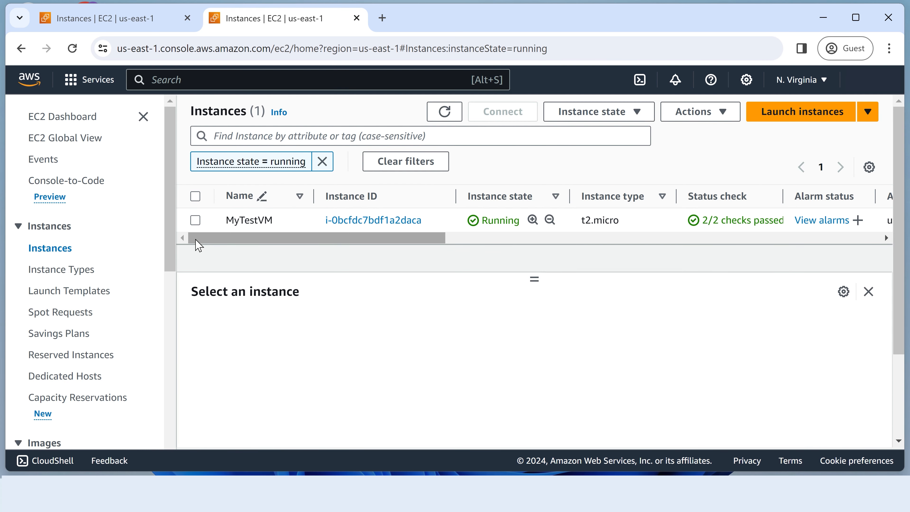
Step: Select the MyTestVM instance and open the VPC it belongs to from its details
{"action": "left_click", "coordinate": [196, 220]}
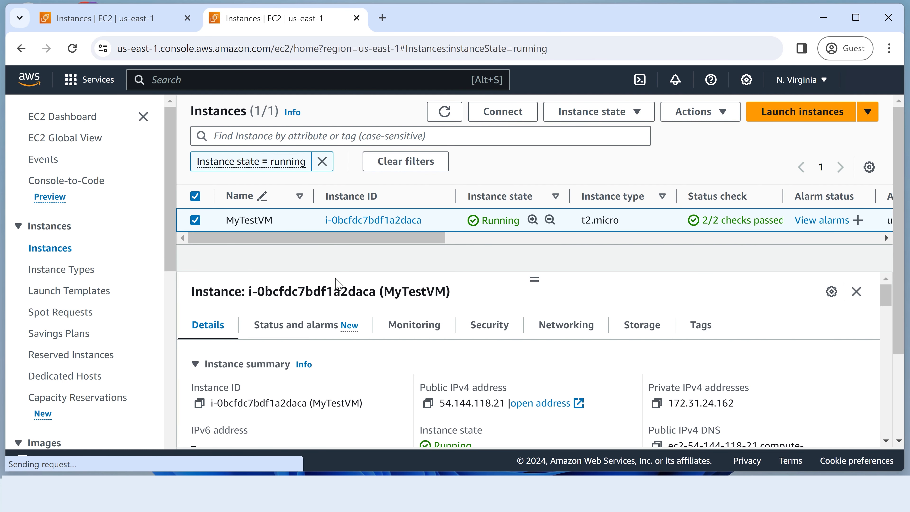
{"action": "scroll", "coordinate": [338, 269], "scroll_direction": "down", "scroll_amount": 1}
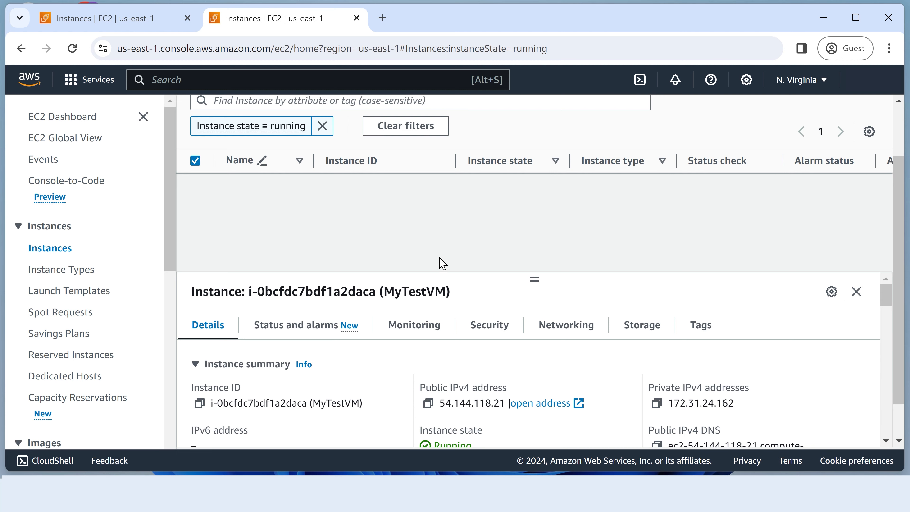
{"action": "scroll", "coordinate": [438, 260], "scroll_direction": "down", "scroll_amount": 1}
{"action": "scroll", "coordinate": [422, 377], "scroll_direction": "down", "scroll_amount": 3}
{"action": "scroll", "coordinate": [423, 378], "scroll_direction": "down", "scroll_amount": 2}
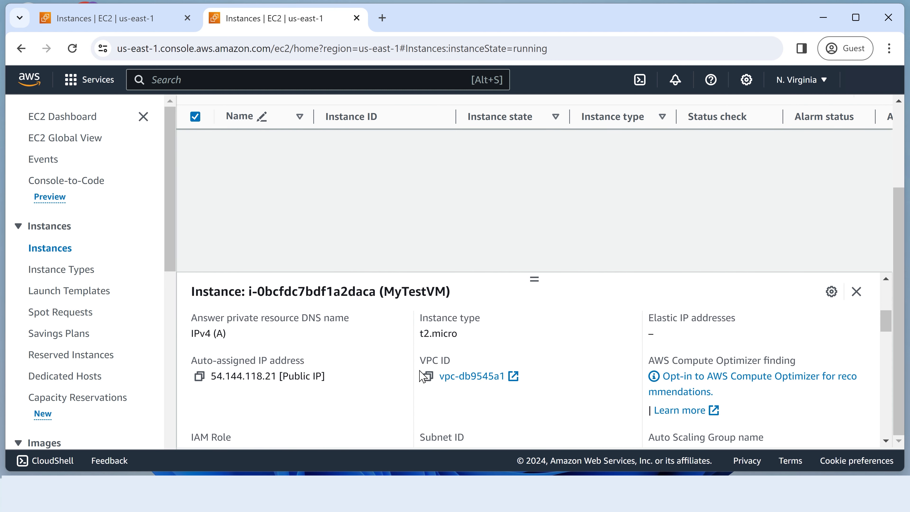
{"action": "left_click", "coordinate": [472, 376]}
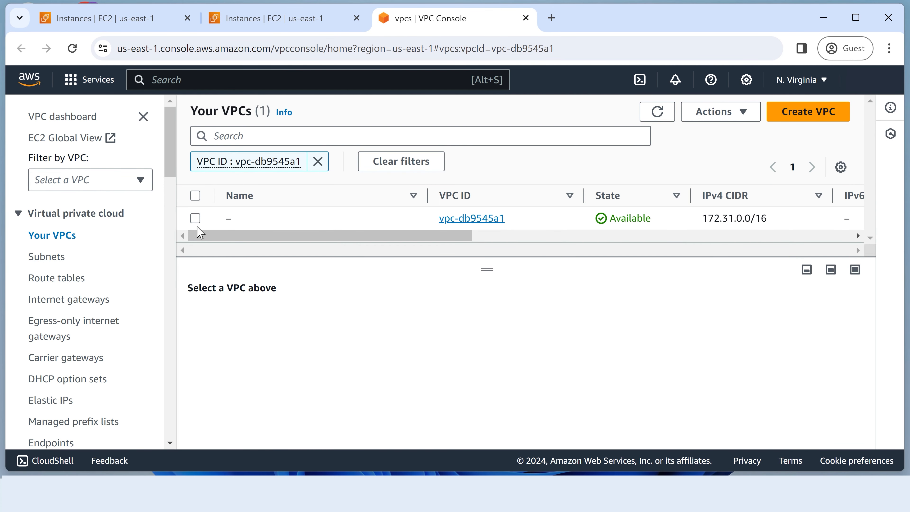
Step: Select the instance's VPC and start creating a new flow log for it
{"action": "left_click", "coordinate": [195, 218]}
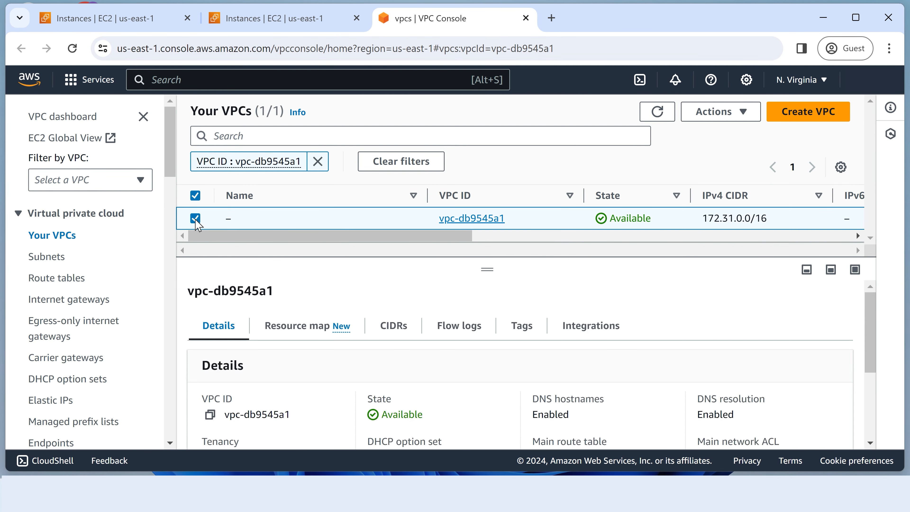
{"action": "left_click", "coordinate": [457, 325]}
{"action": "scroll", "coordinate": [477, 301], "scroll_direction": "down", "scroll_amount": 1}
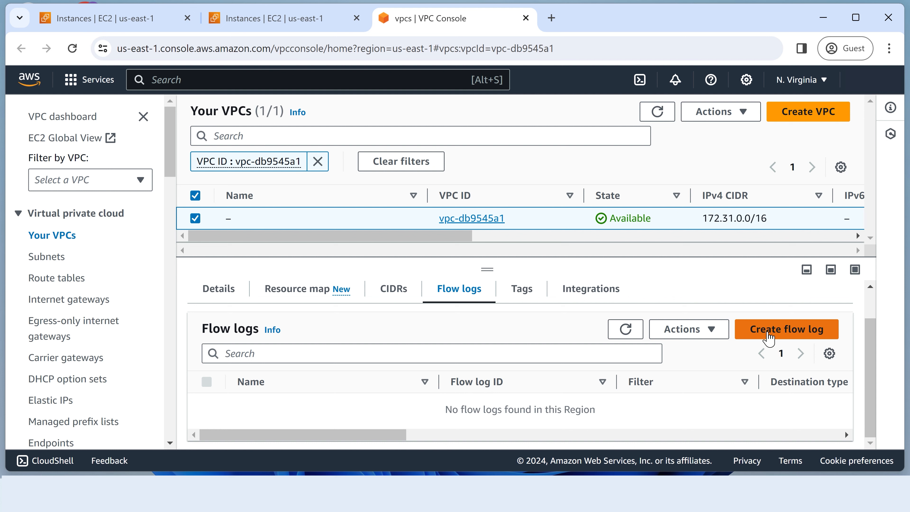
{"action": "left_click", "coordinate": [765, 337]}
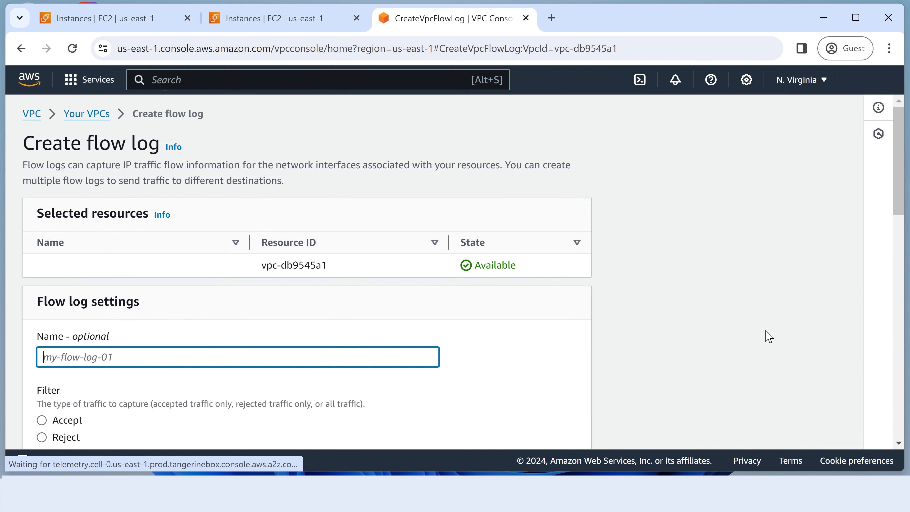
Step: Name the flow log kofivpcflowlog1 and set its maximum aggregation interval to 1 minute
{"action": "scroll", "coordinate": [280, 302], "scroll_direction": "down", "scroll_amount": 2}
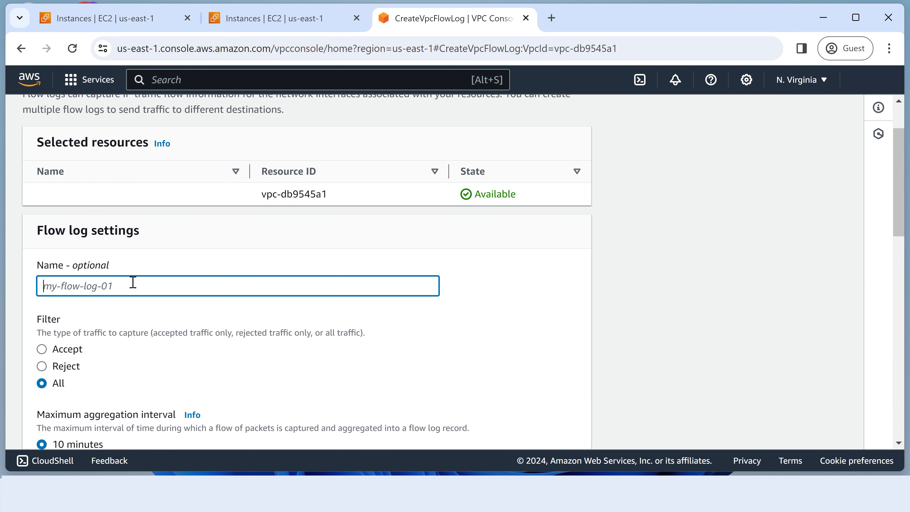
{"action": "type", "text": "kofivpcflow"}
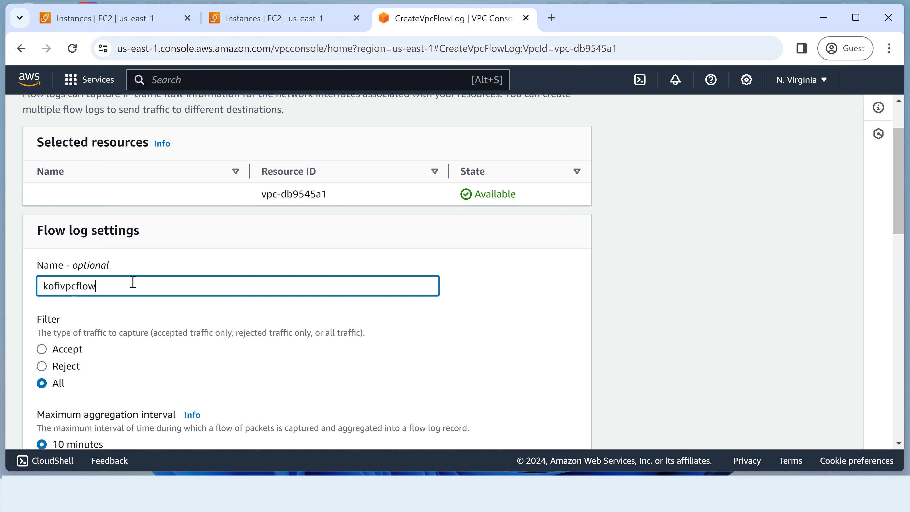
{"action": "type", "text": "log1"}
{"action": "scroll", "coordinate": [133, 282], "scroll_direction": "down", "scroll_amount": 2}
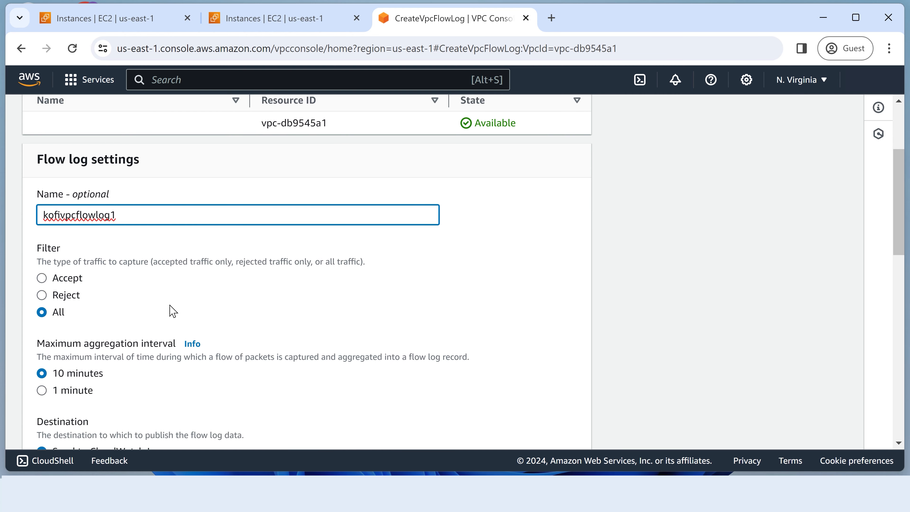
{"action": "scroll", "coordinate": [74, 303], "scroll_direction": "down", "scroll_amount": 4}
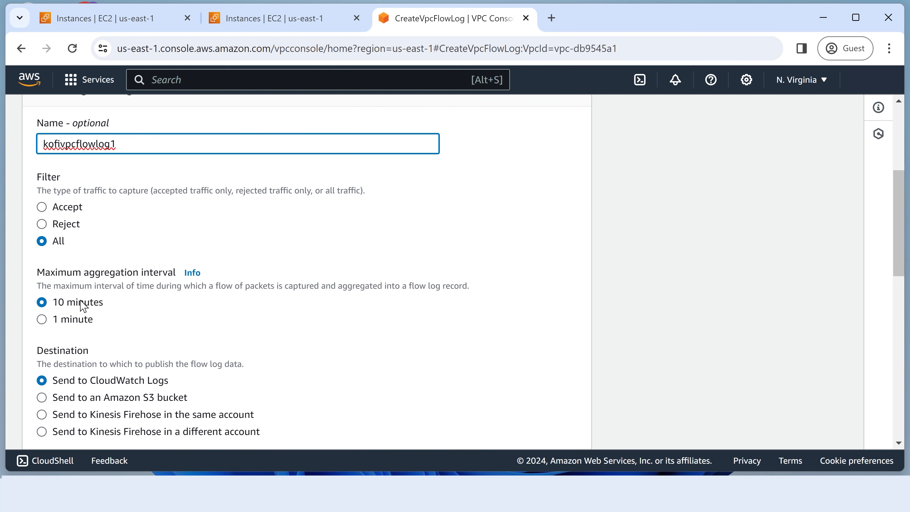
{"action": "left_click", "coordinate": [42, 255]}
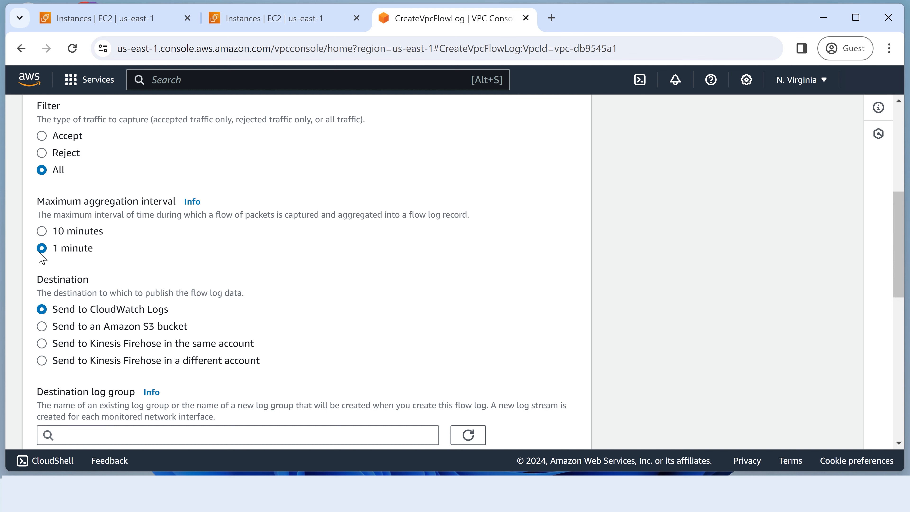
Step: Choose KofiVPCFlowlogCW1 as the destination log group for the flow log sent to CloudWatch Logs
{"action": "scroll", "coordinate": [163, 263], "scroll_direction": "down", "scroll_amount": 2}
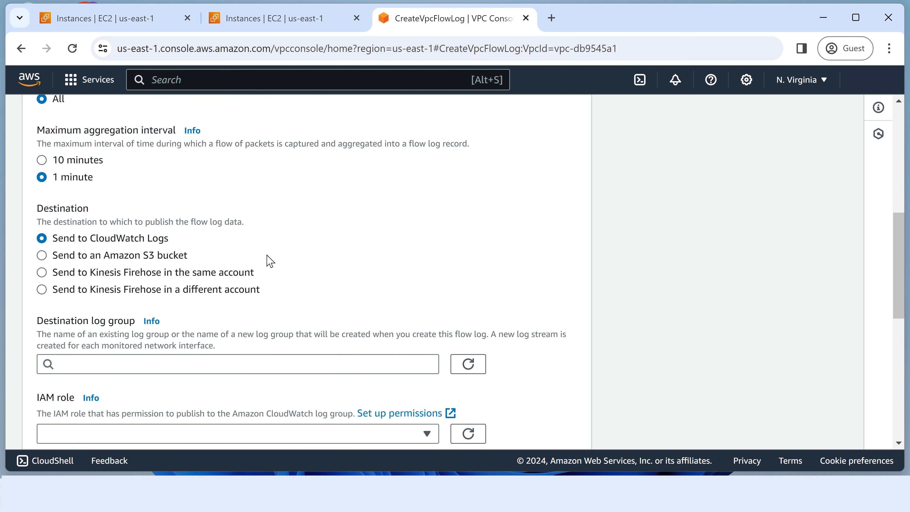
{"action": "scroll", "coordinate": [266, 257], "scroll_direction": "down", "scroll_amount": 2}
{"action": "left_click", "coordinate": [295, 295]}
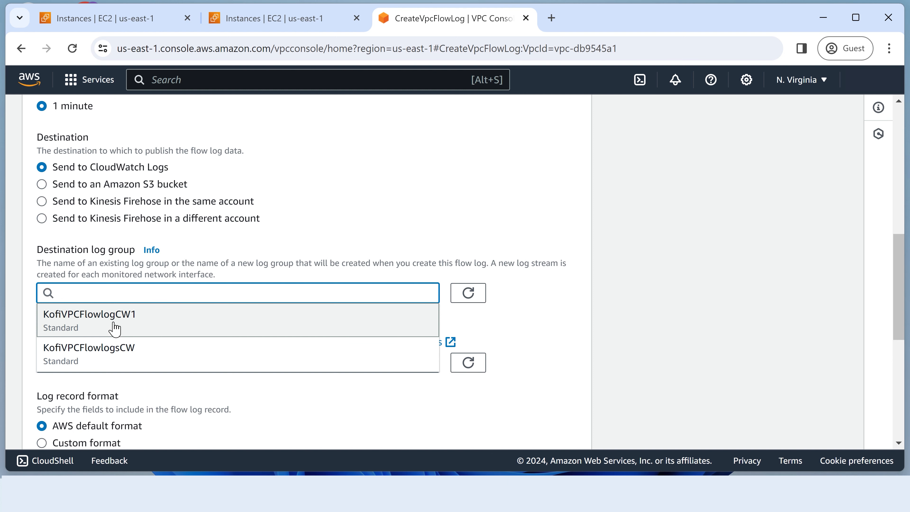
{"action": "left_click", "coordinate": [185, 326]}
{"action": "left_click", "coordinate": [550, 309]}
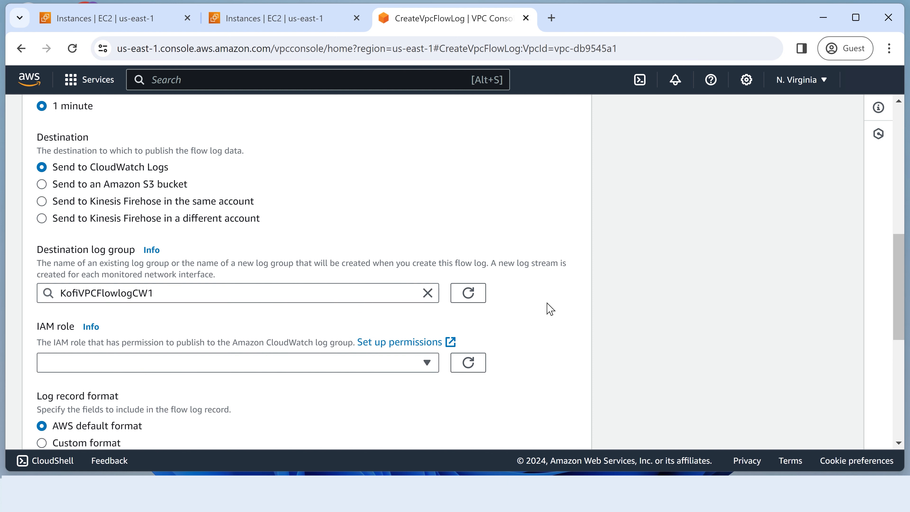
Step: Try to create the flow log with the AWS default record format and no IAM role chosen
{"action": "scroll", "coordinate": [546, 305], "scroll_direction": "down", "scroll_amount": 6}
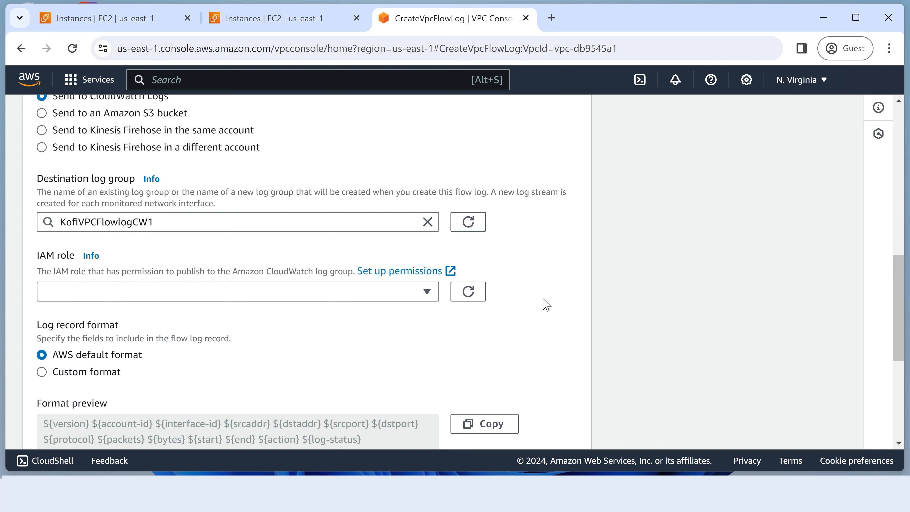
{"action": "scroll", "coordinate": [546, 305], "scroll_direction": "down", "scroll_amount": 1}
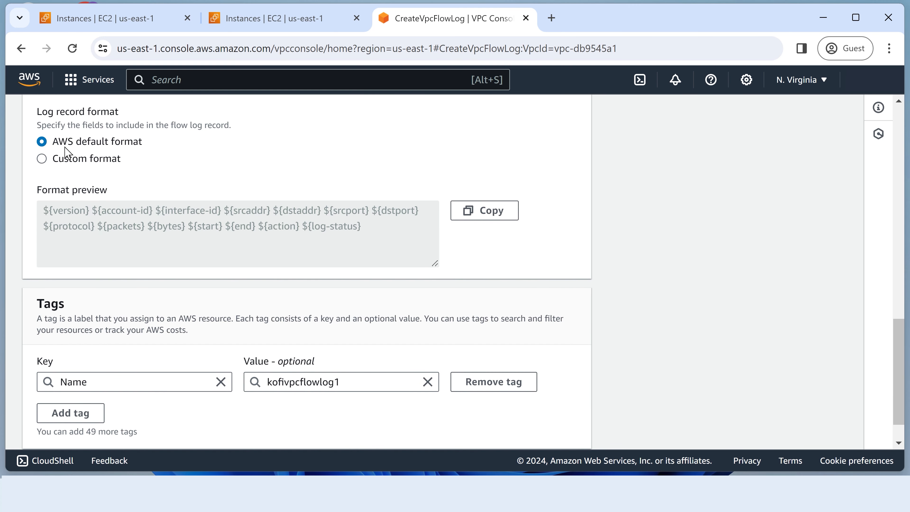
{"action": "scroll", "coordinate": [559, 290], "scroll_direction": "down", "scroll_amount": 1}
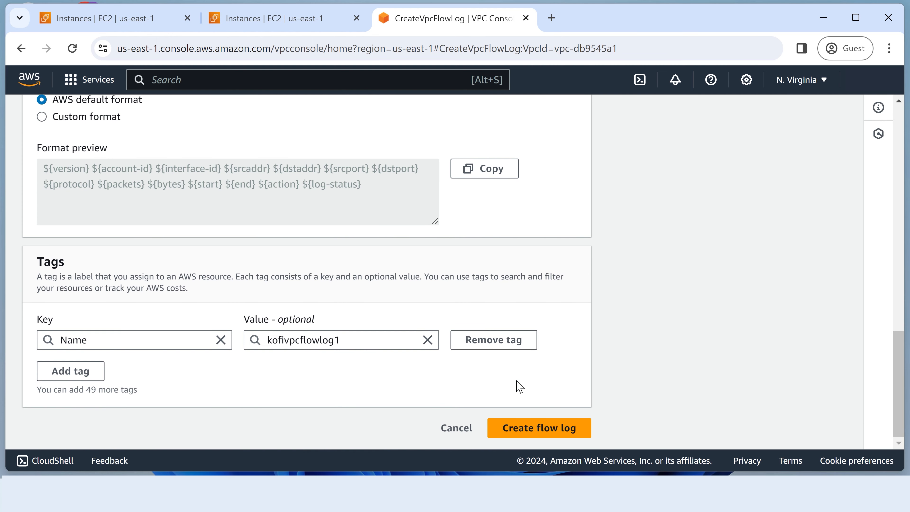
{"action": "left_click", "coordinate": [519, 432]}
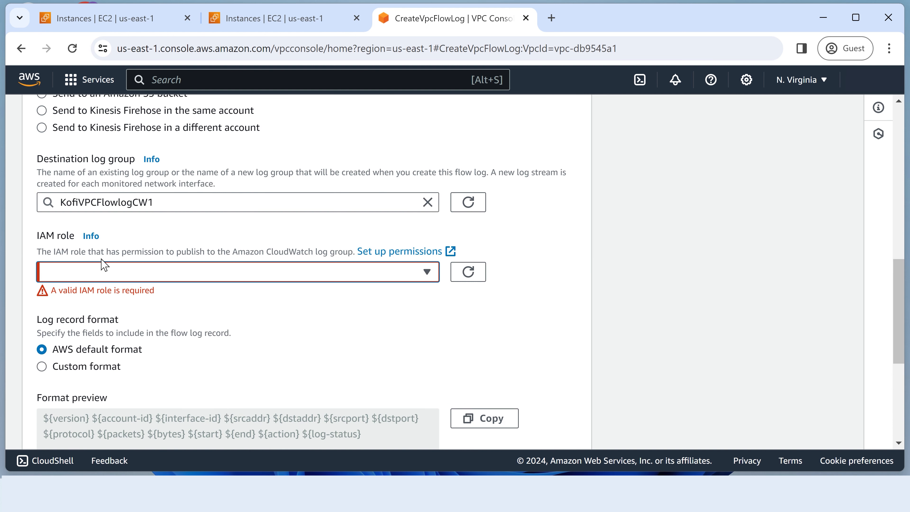
Step: List the IAM roles available for publishing the flow log and close the list without choosing one
{"action": "scroll", "coordinate": [96, 265], "scroll_direction": "up", "scroll_amount": 2}
{"action": "left_click_drag", "start_coordinate": [37, 306], "coordinate": [63, 316]}
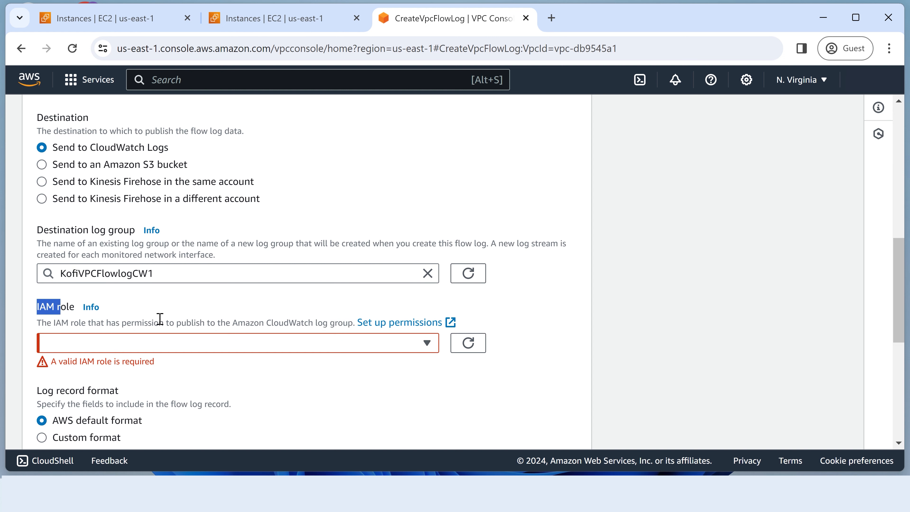
{"action": "left_click", "coordinate": [426, 344]}
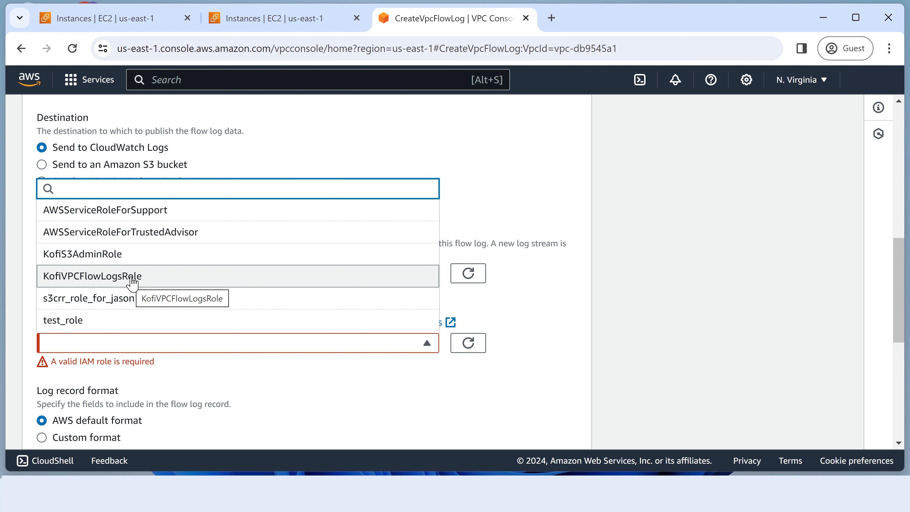
{"action": "left_click", "coordinate": [558, 295]}
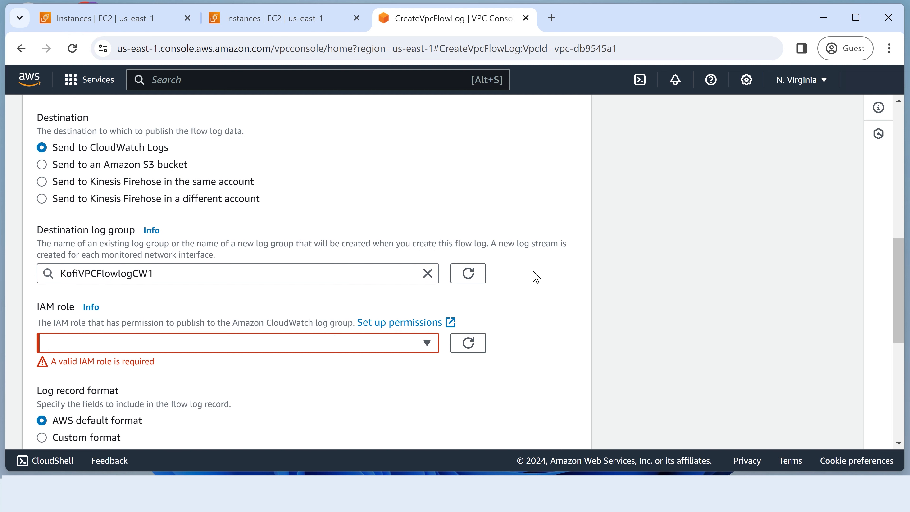
Step: Switch to the browser tab with the EC2 instances, search for iam and open the IAM service
{"action": "key", "text": "ctrl+shift+Tab"}
{"action": "left_click", "coordinate": [226, 79]}
{"action": "type", "text": "iam"}
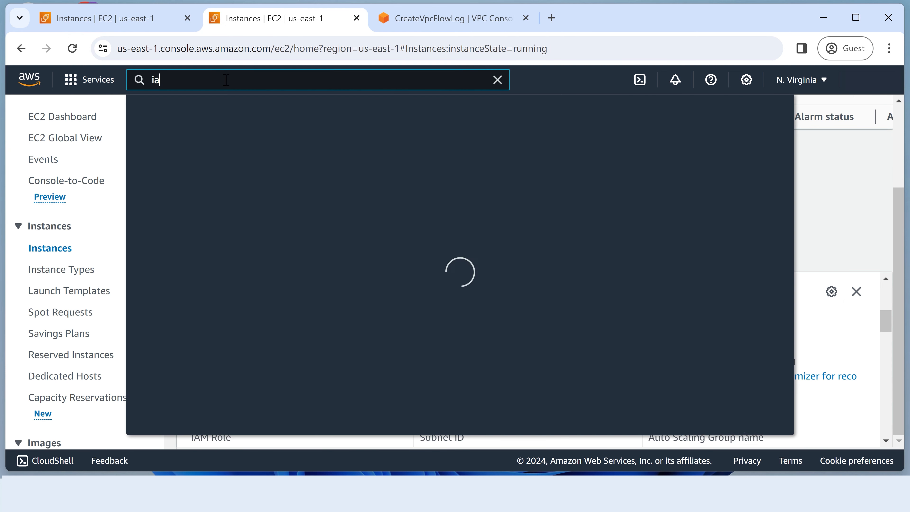
{"action": "left_click", "coordinate": [360, 193]}
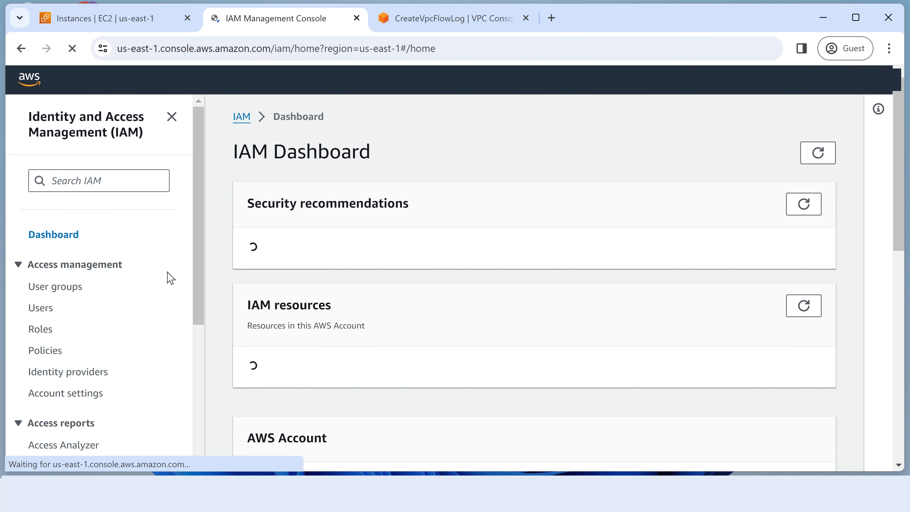
Step: Search the IAM roles for flow, open KofiVPCFlowLogsRole and examine its permissions policies
{"action": "left_click", "coordinate": [49, 334]}
{"action": "left_click", "coordinate": [310, 225]}
{"action": "type", "text": "flow"}
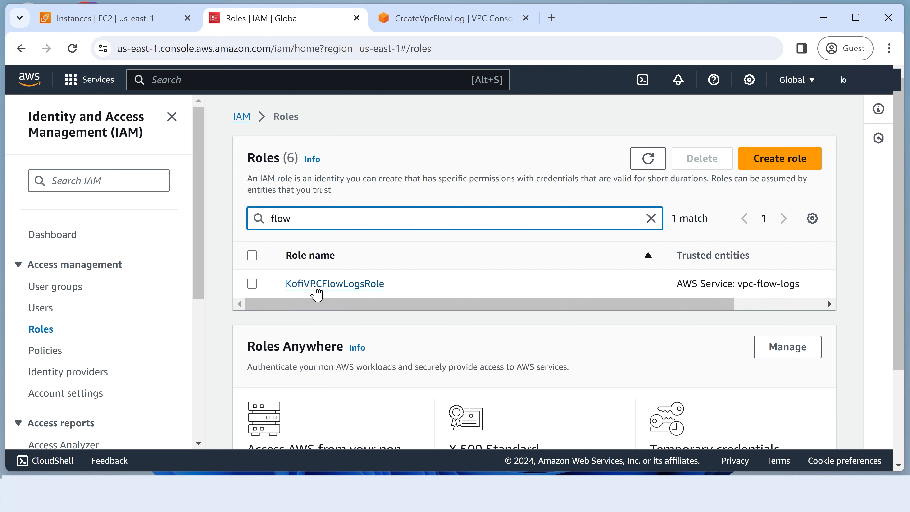
{"action": "left_click", "coordinate": [333, 286]}
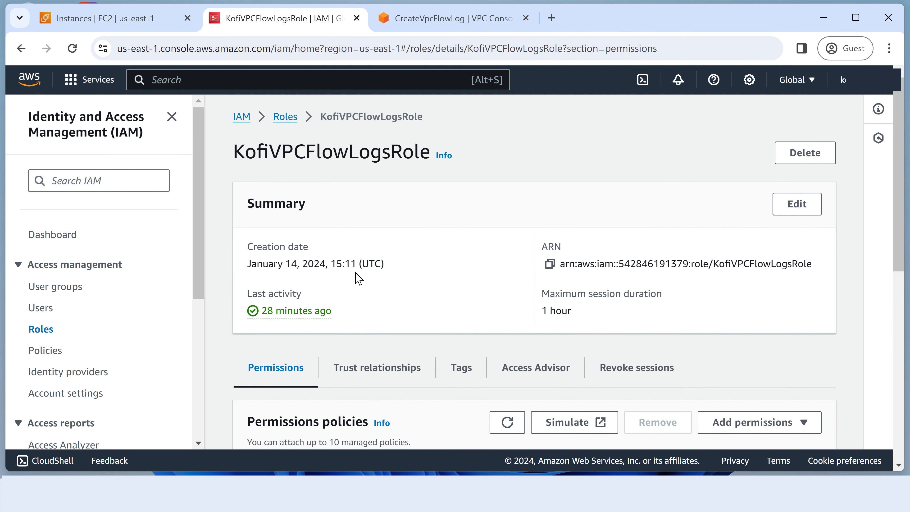
{"action": "scroll", "coordinate": [358, 277], "scroll_direction": "down", "scroll_amount": 3}
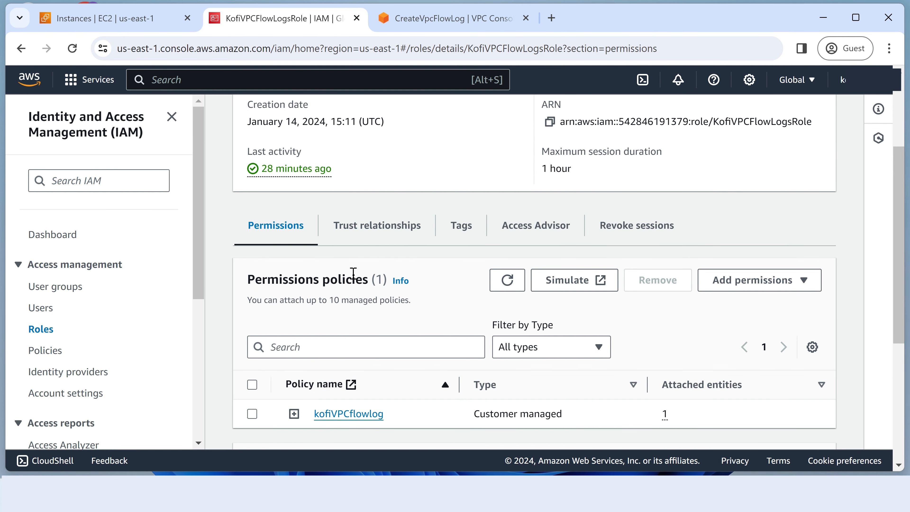
{"action": "scroll", "coordinate": [383, 315], "scroll_direction": "down", "scroll_amount": 2}
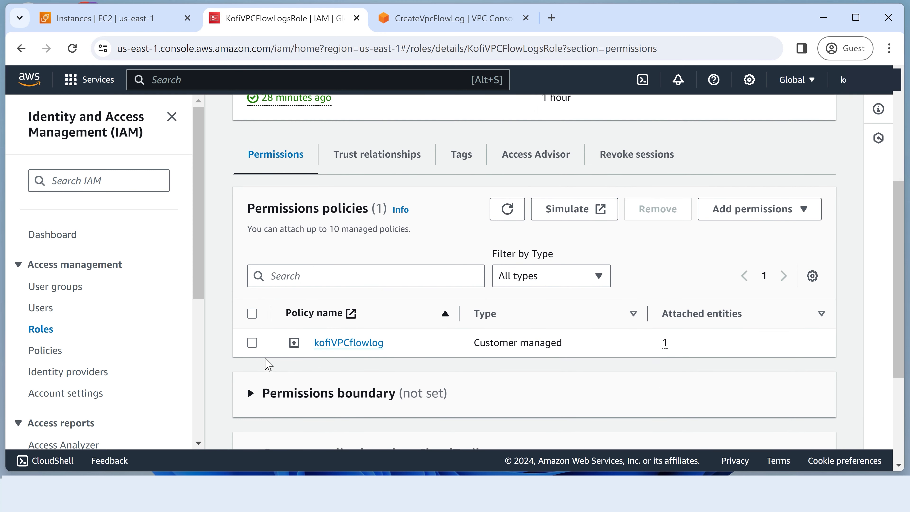
Step: Examine the JSON of the kofiVPCflowlog policy attached to the role and the service listed in the role's trust relationships
{"action": "left_click", "coordinate": [294, 343]}
{"action": "scroll", "coordinate": [356, 326], "scroll_direction": "down", "scroll_amount": 5}
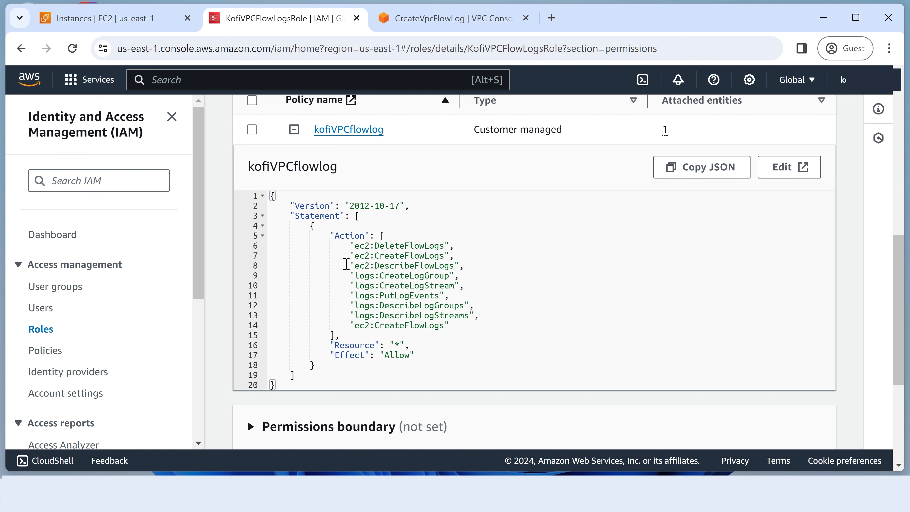
{"action": "left_click_drag", "start_coordinate": [297, 383], "coordinate": [273, 204]}
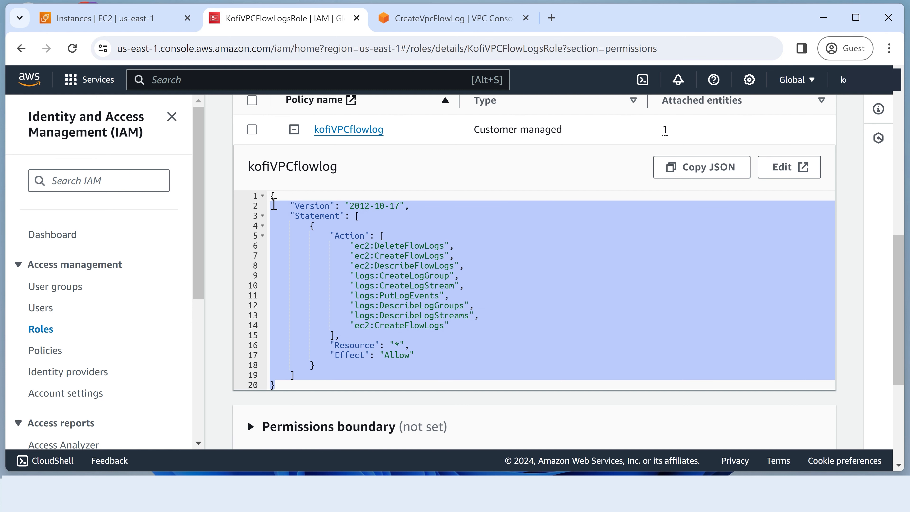
{"action": "scroll", "coordinate": [274, 204], "scroll_direction": "up", "scroll_amount": 2}
{"action": "scroll", "coordinate": [412, 309], "scroll_direction": "down", "scroll_amount": 4}
{"action": "scroll", "coordinate": [479, 270], "scroll_direction": "up", "scroll_amount": 2}
{"action": "scroll", "coordinate": [335, 235], "scroll_direction": "up", "scroll_amount": 2}
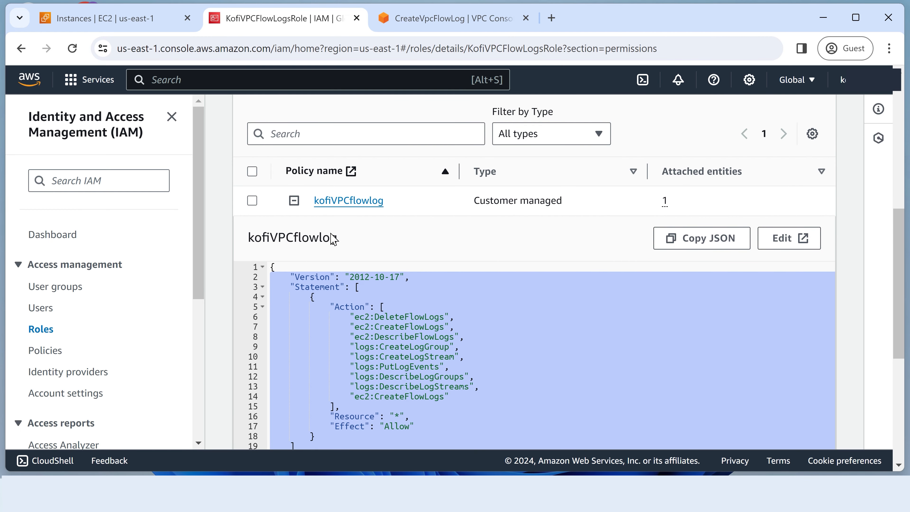
{"action": "scroll", "coordinate": [333, 235], "scroll_direction": "up", "scroll_amount": 4}
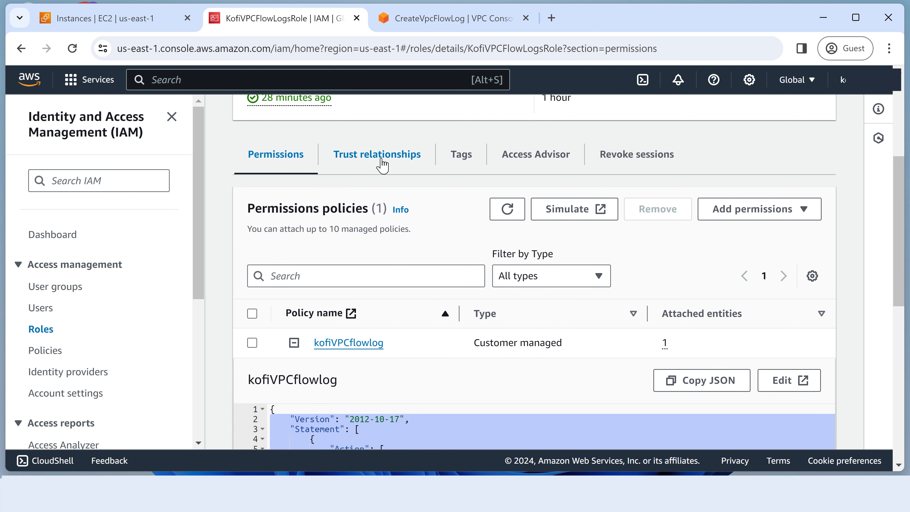
{"action": "left_click", "coordinate": [382, 164]}
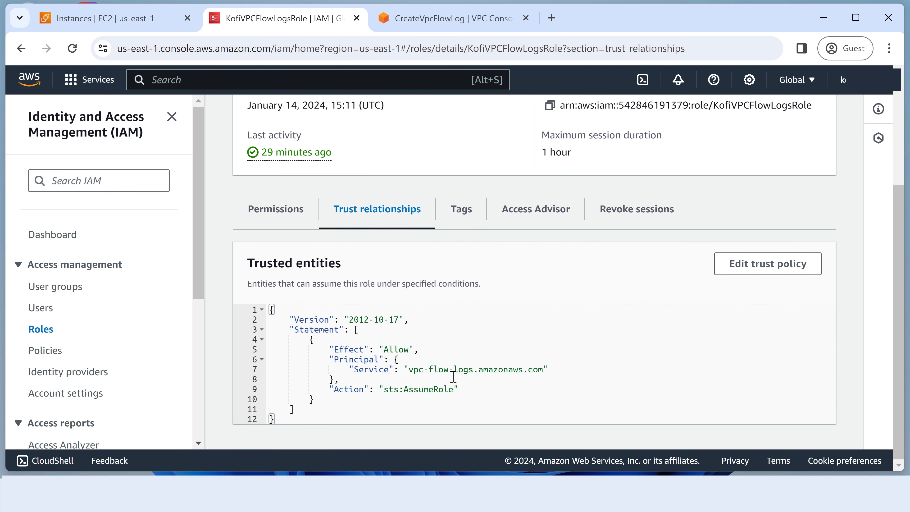
{"action": "left_click_drag", "start_coordinate": [408, 369], "coordinate": [441, 359]}
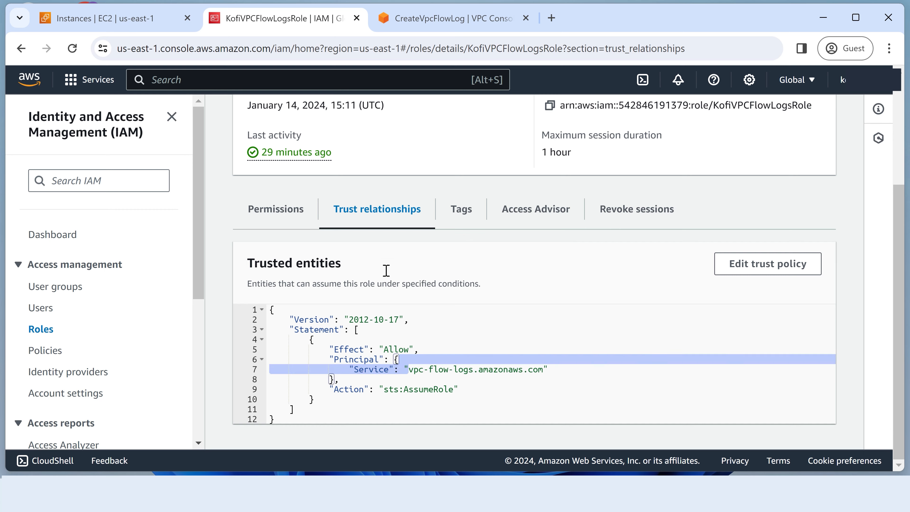
Step: Return to the role's permissions to re-examine the actions allowed by kofiVPCflowlog, and review the role's trusted entities again
{"action": "left_click", "coordinate": [283, 211]}
{"action": "scroll", "coordinate": [333, 318], "scroll_direction": "down", "scroll_amount": 4}
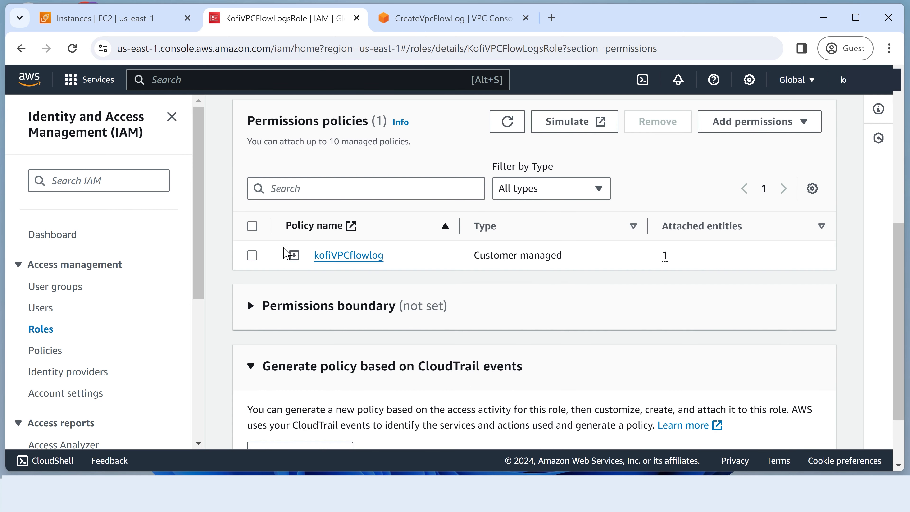
{"action": "left_click", "coordinate": [295, 255]}
{"action": "scroll", "coordinate": [323, 269], "scroll_direction": "down", "scroll_amount": 4}
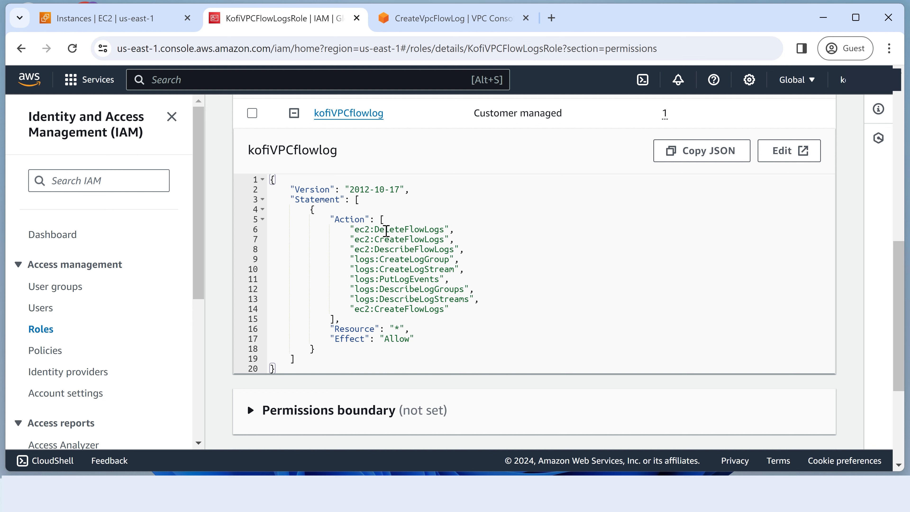
{"action": "left_click_drag", "start_coordinate": [360, 229], "coordinate": [397, 309]}
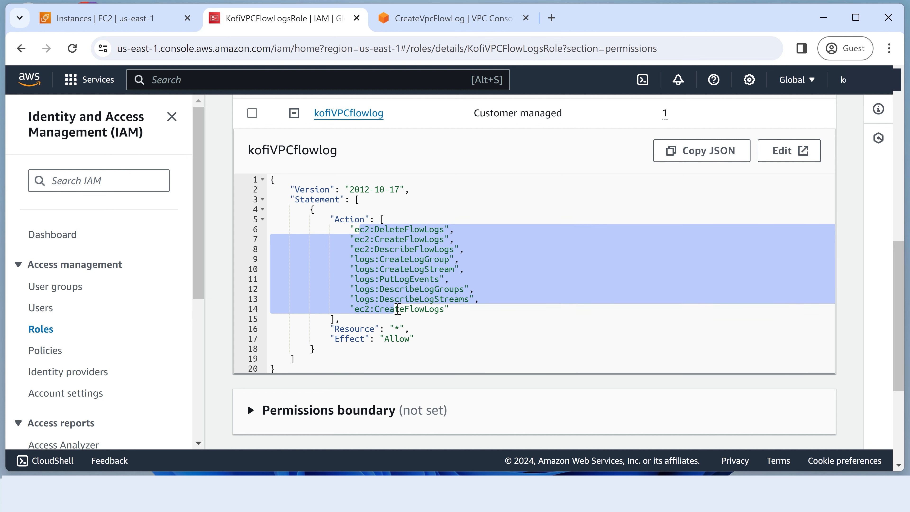
{"action": "left_click", "coordinate": [381, 318]}
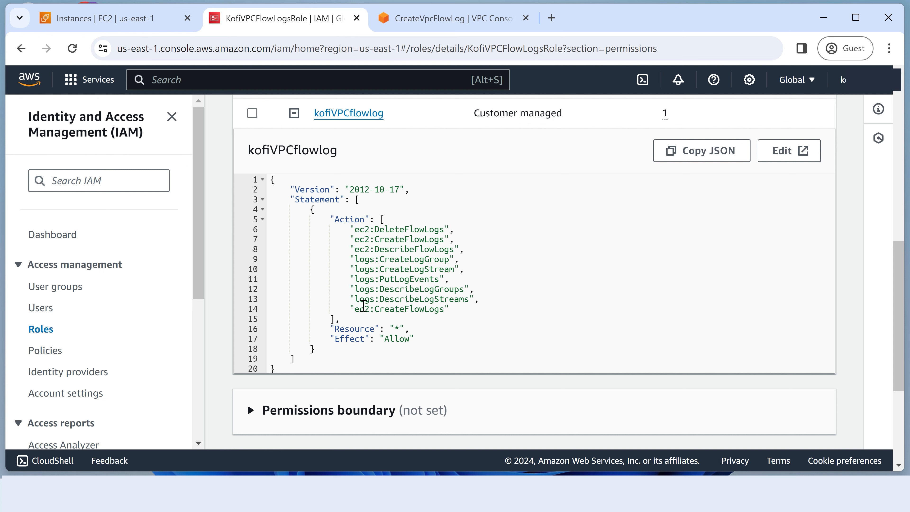
{"action": "left_click_drag", "start_coordinate": [356, 308], "coordinate": [378, 309]}
{"action": "scroll", "coordinate": [435, 299], "scroll_direction": "up", "scroll_amount": 6}
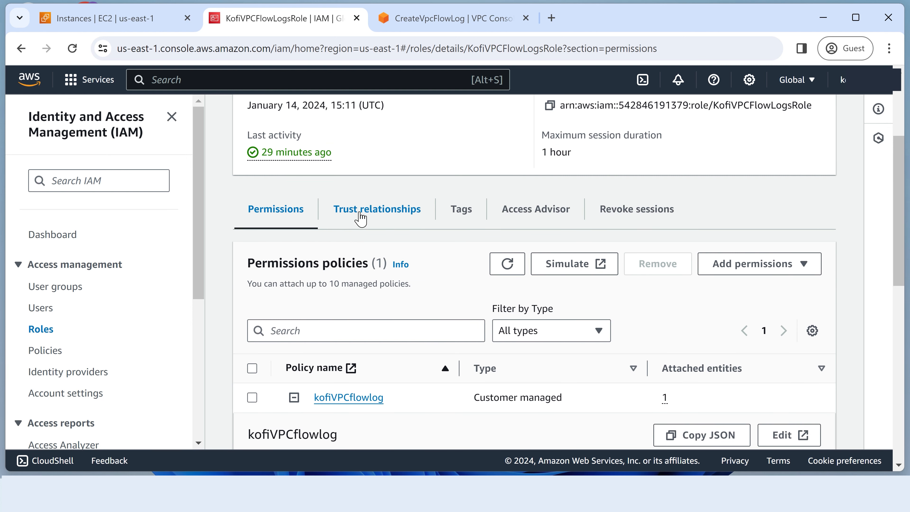
{"action": "left_click", "coordinate": [367, 219]}
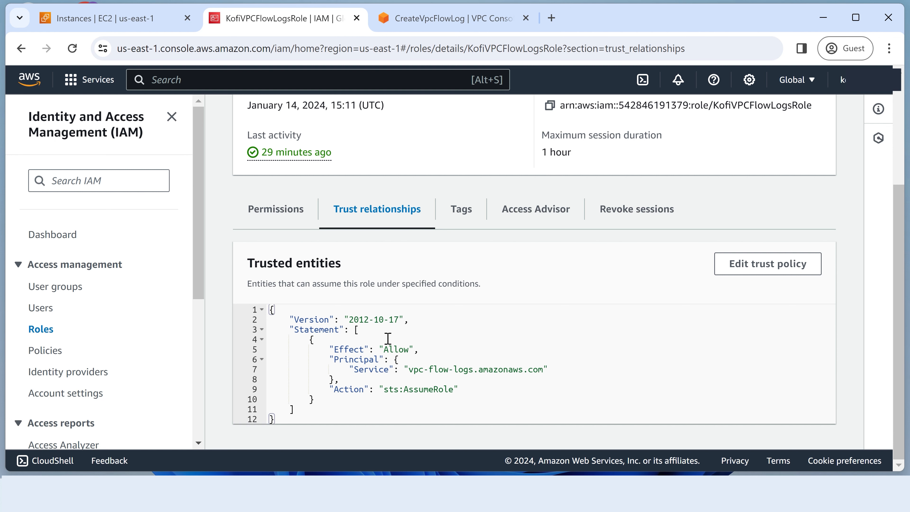
{"action": "scroll", "coordinate": [388, 338], "scroll_direction": "up", "scroll_amount": 2}
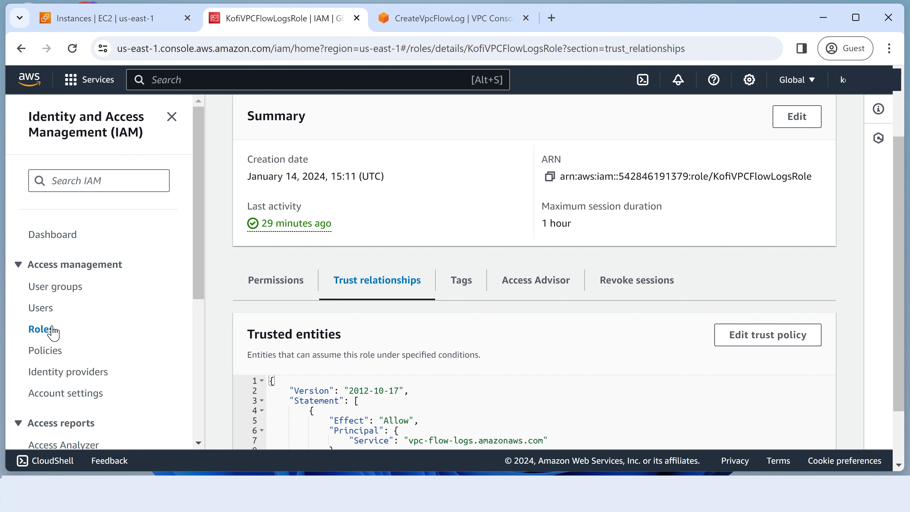
Step: Start creating a new IAM policy in the JSON policy editor and clear the default policy text
{"action": "left_click", "coordinate": [39, 352]}
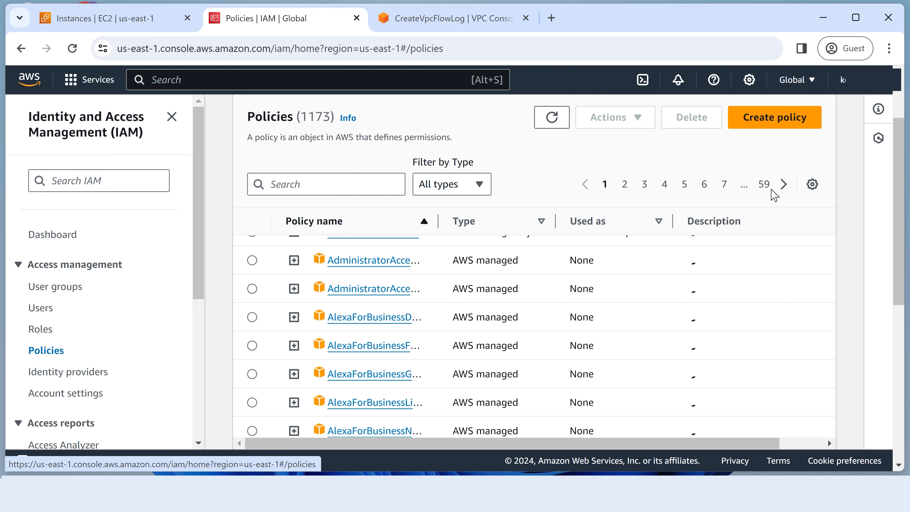
{"action": "left_click", "coordinate": [48, 351]}
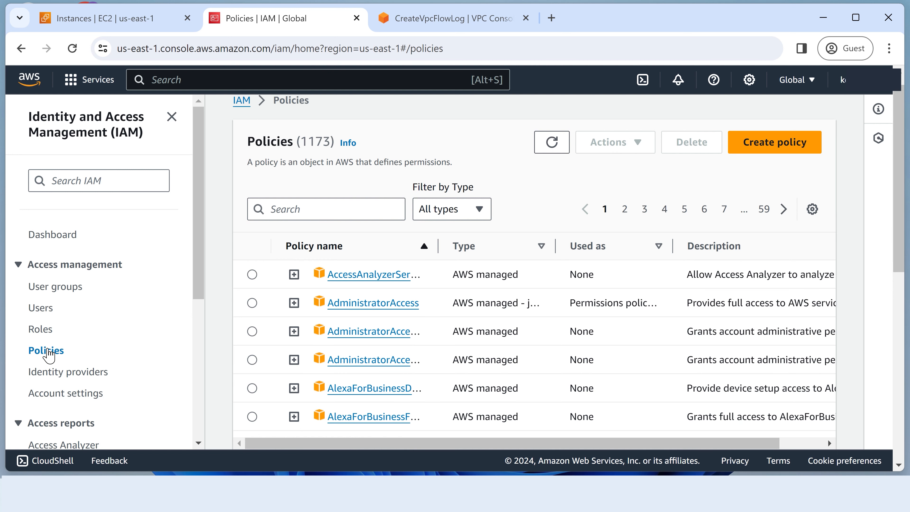
{"action": "left_click", "coordinate": [770, 148]}
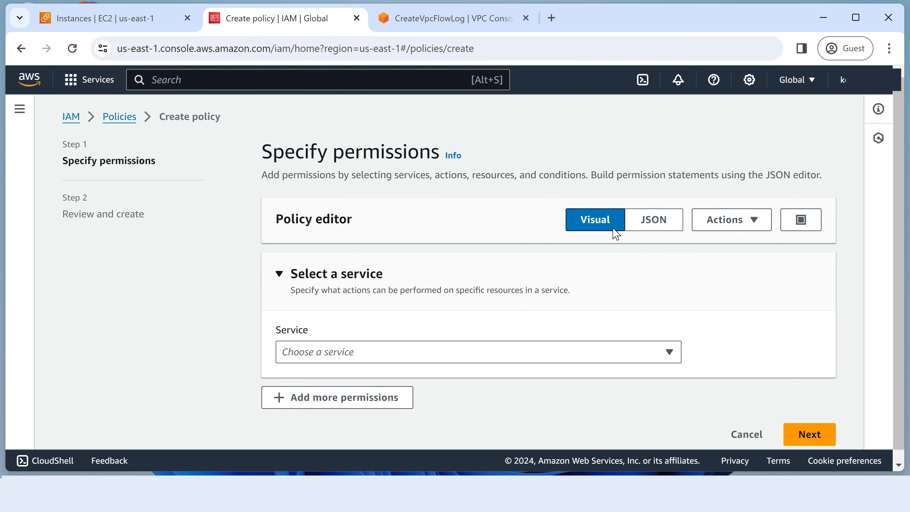
{"action": "left_click", "coordinate": [653, 224]}
{"action": "left_click", "coordinate": [344, 395]}
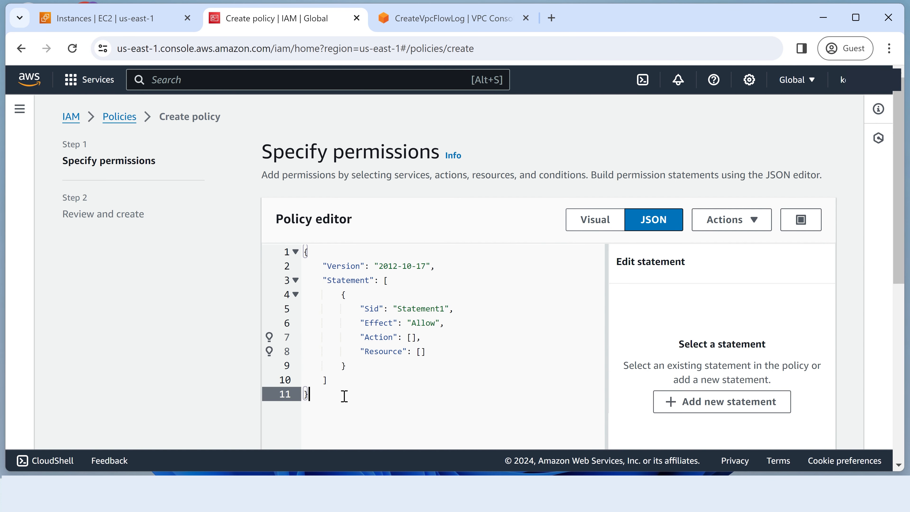
{"action": "left_click_drag", "start_coordinate": [304, 394], "coordinate": [272, 233]}
{"action": "key", "text": "BackSpace"}
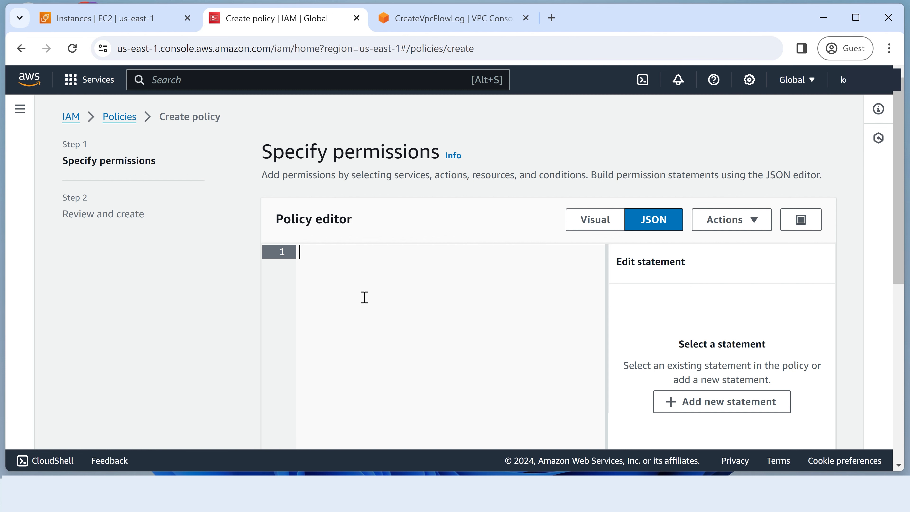
Step: Look over the empty policy editor, leave the policy creation without saving and return to the IAM dashboard
{"action": "scroll", "coordinate": [429, 299], "scroll_direction": "down", "scroll_amount": 8}
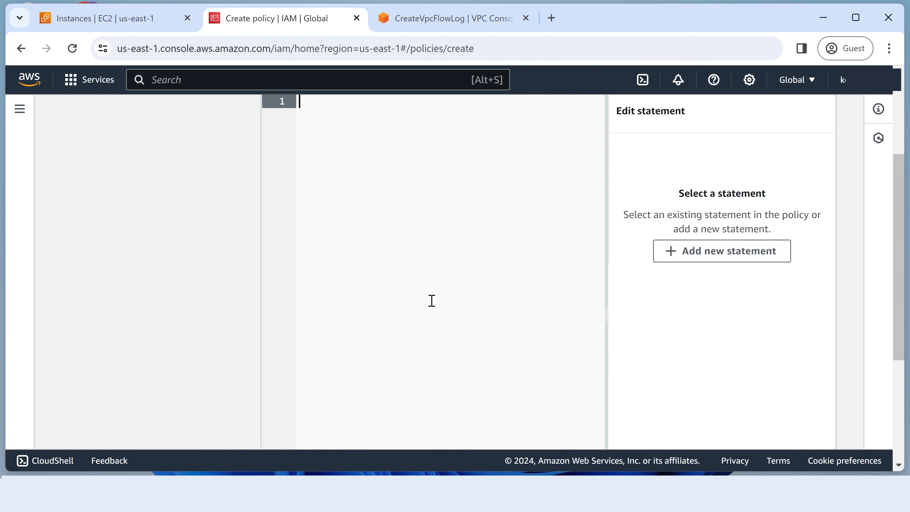
{"action": "scroll", "coordinate": [430, 290], "scroll_direction": "up", "scroll_amount": 6}
{"action": "scroll", "coordinate": [430, 289], "scroll_direction": "up", "scroll_amount": 2}
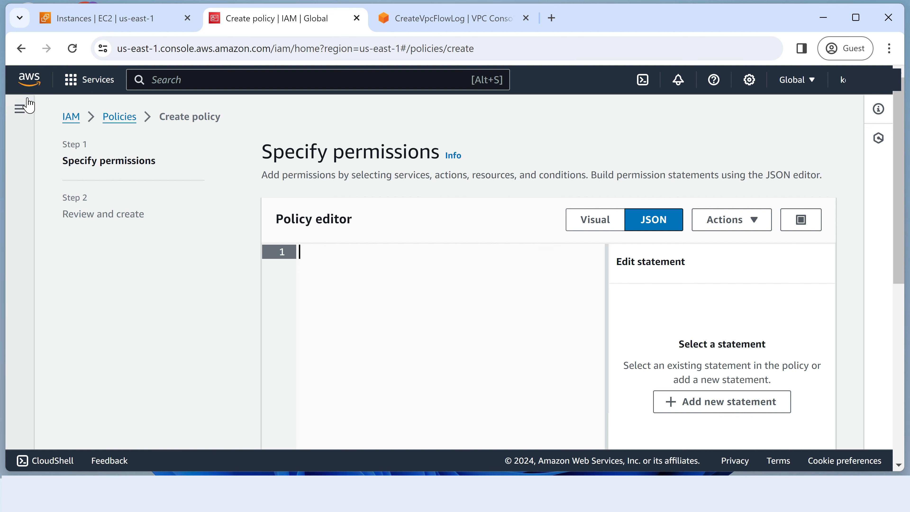
{"action": "left_click", "coordinate": [71, 118]}
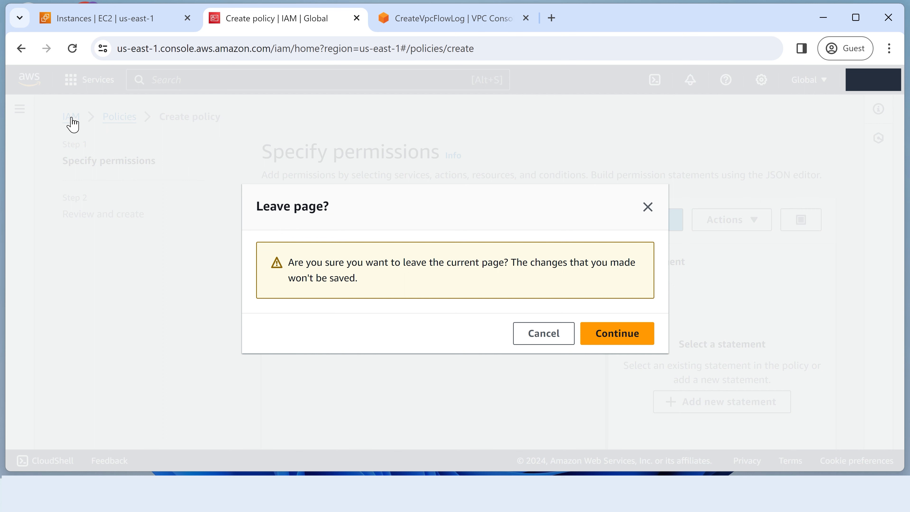
{"action": "left_click", "coordinate": [602, 335]}
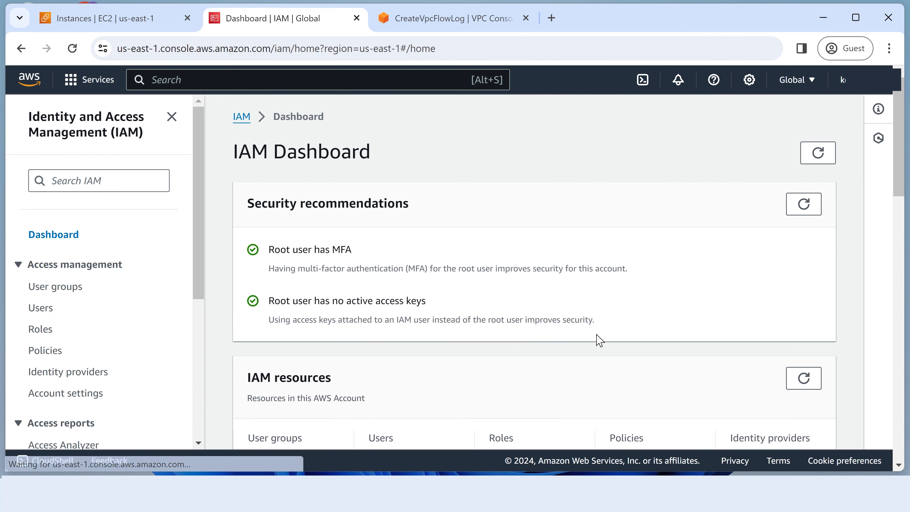
Step: Start creating a new IAM role with a custom trust policy and select the entire default trust policy text
{"action": "left_click", "coordinate": [41, 332]}
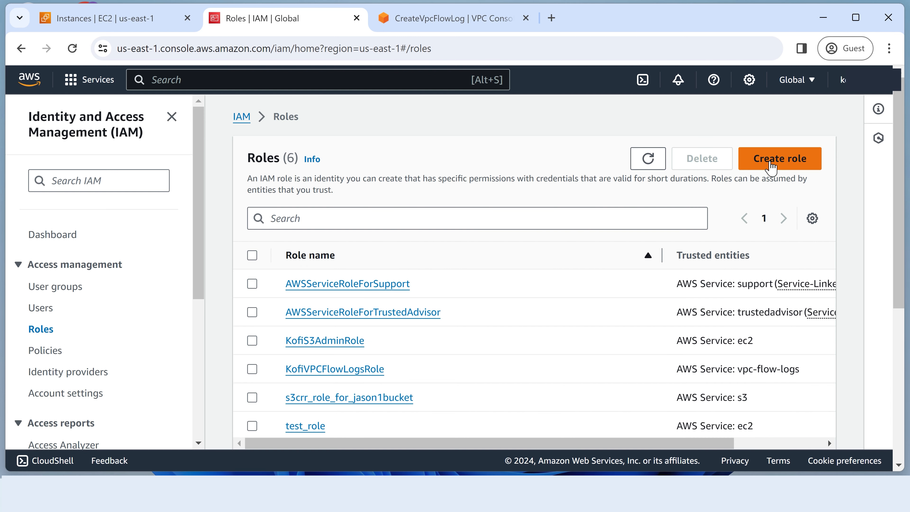
{"action": "left_click", "coordinate": [771, 166]}
{"action": "scroll", "coordinate": [423, 265], "scroll_direction": "down", "scroll_amount": 3}
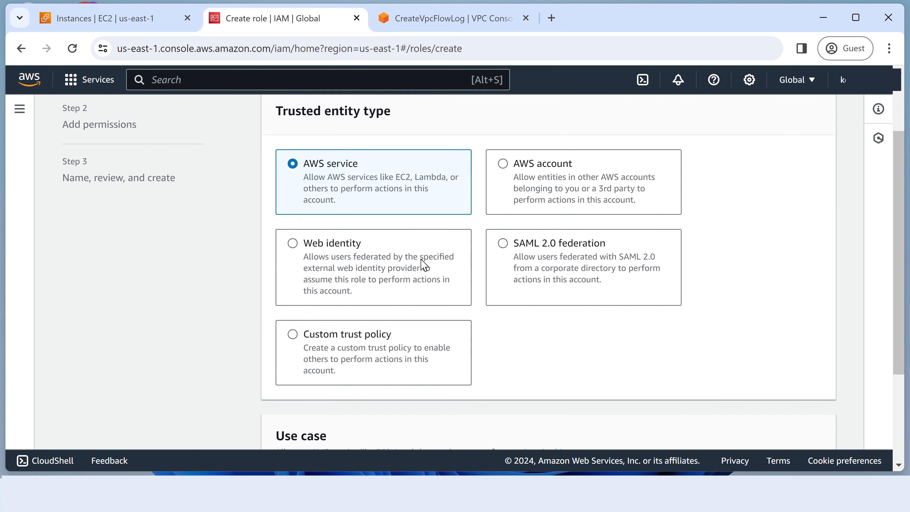
{"action": "scroll", "coordinate": [422, 264], "scroll_direction": "down", "scroll_amount": 1}
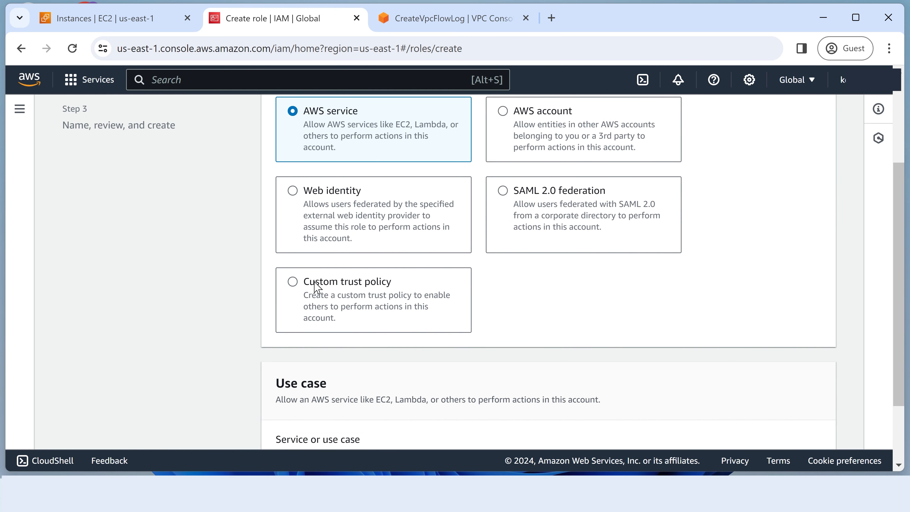
{"action": "left_click", "coordinate": [373, 293]}
{"action": "scroll", "coordinate": [372, 291], "scroll_direction": "down", "scroll_amount": 5}
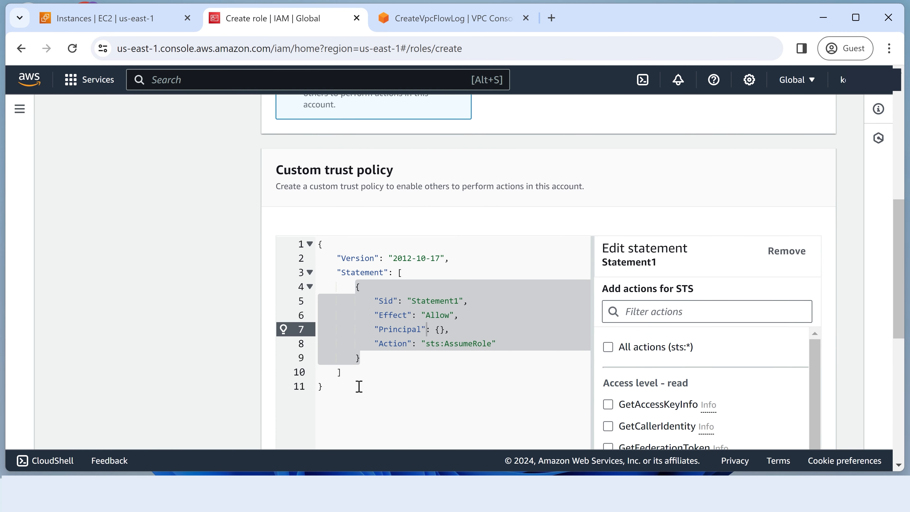
{"action": "left_click", "coordinate": [359, 386]}
{"action": "left_click_drag", "start_coordinate": [349, 386], "coordinate": [276, 239]}
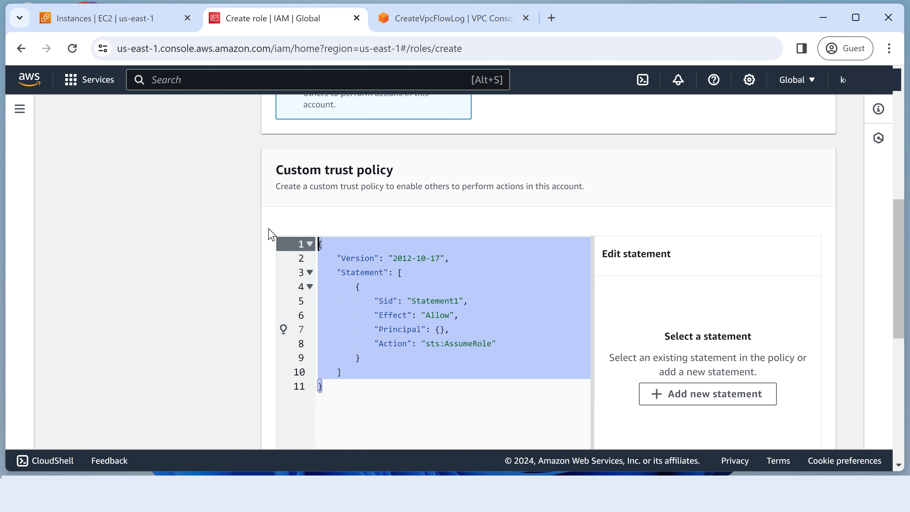
Step: Proceed to the new role's permissions with the default trust policy and search the permissions policies for kof
{"action": "scroll", "coordinate": [431, 248], "scroll_direction": "up", "scroll_amount": 2}
{"action": "scroll", "coordinate": [431, 248], "scroll_direction": "up", "scroll_amount": 8}
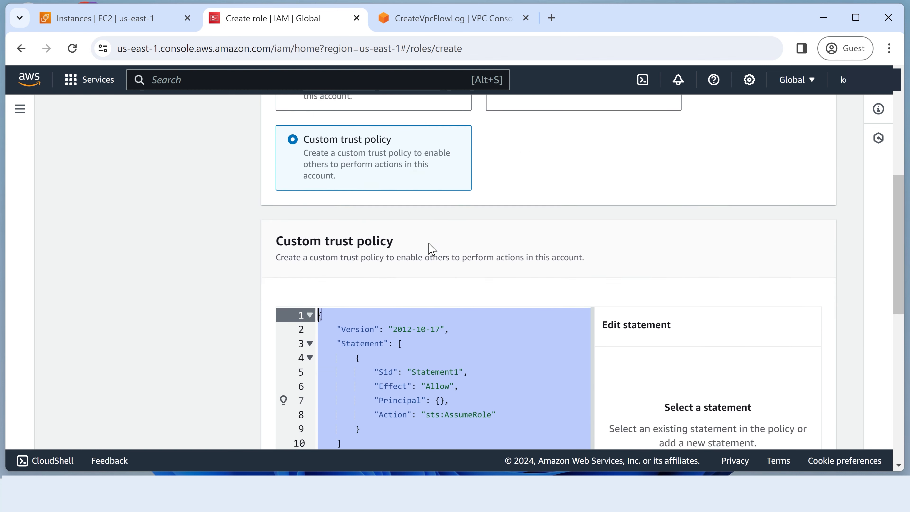
{"action": "scroll", "coordinate": [431, 248], "scroll_direction": "down", "scroll_amount": 20}
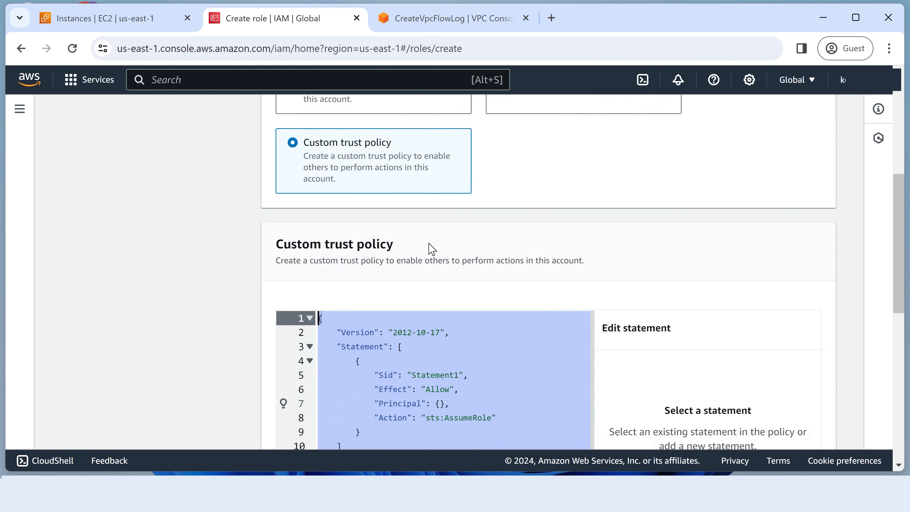
{"action": "scroll", "coordinate": [473, 250], "scroll_direction": "up", "scroll_amount": 6}
{"action": "scroll", "coordinate": [474, 250], "scroll_direction": "down", "scroll_amount": 5}
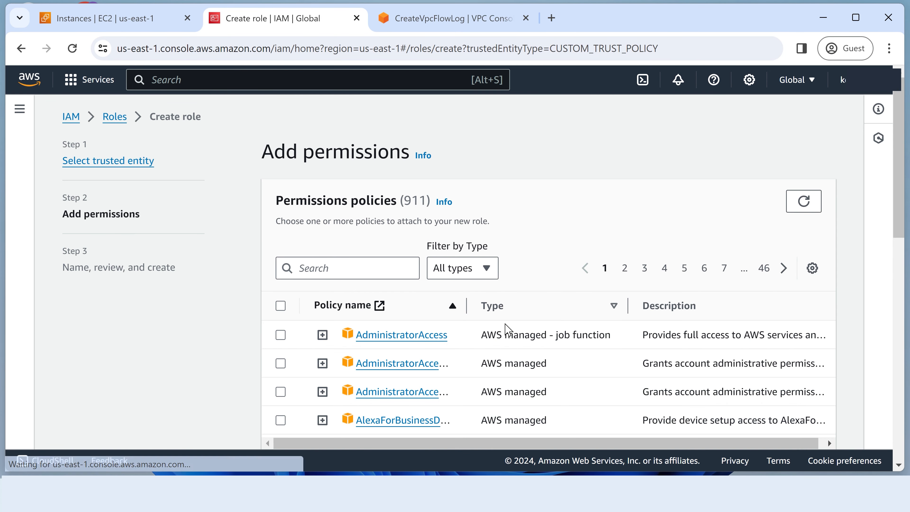
{"action": "scroll", "coordinate": [471, 324], "scroll_direction": "down", "scroll_amount": 2}
{"action": "left_click", "coordinate": [356, 194]}
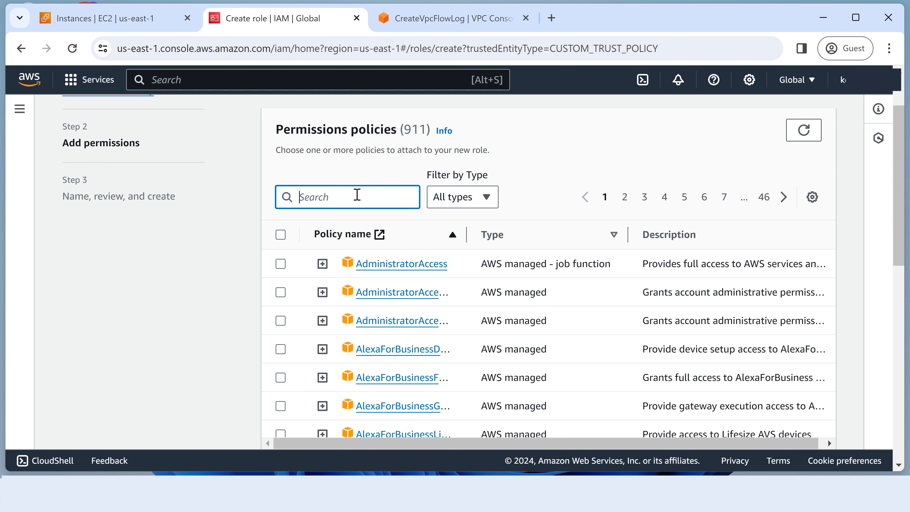
{"action": "type", "text": "kof"}
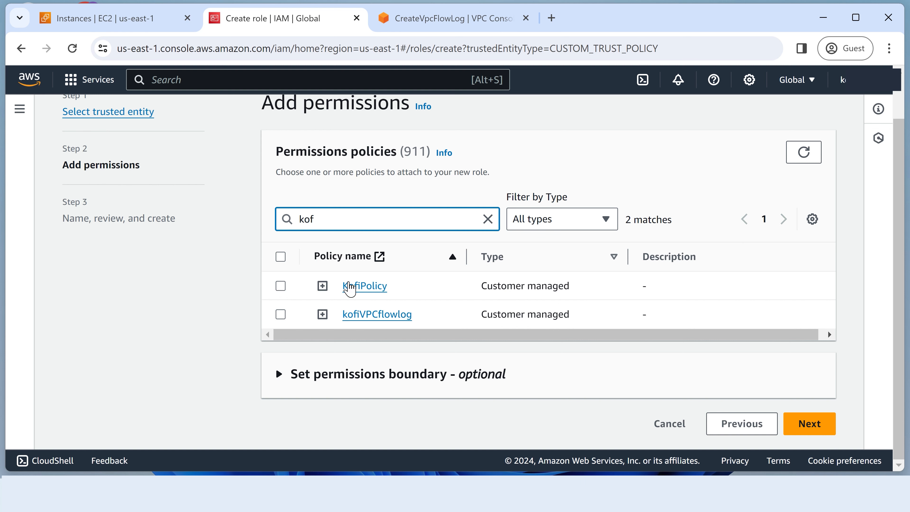
Step: Switch to the browser tab with the VPC flow log form and choose KofiVPCFlowLogsRole as its IAM role
{"action": "left_click", "coordinate": [444, 22]}
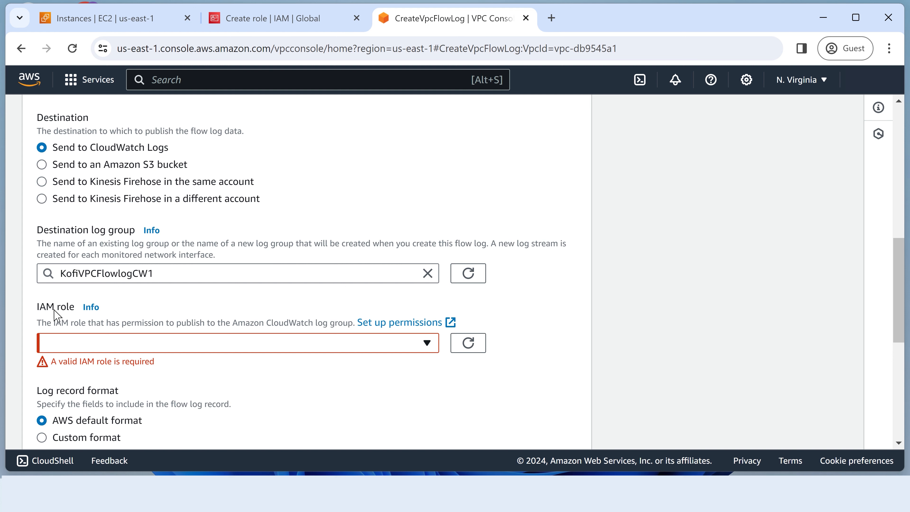
{"action": "left_click", "coordinate": [426, 343]}
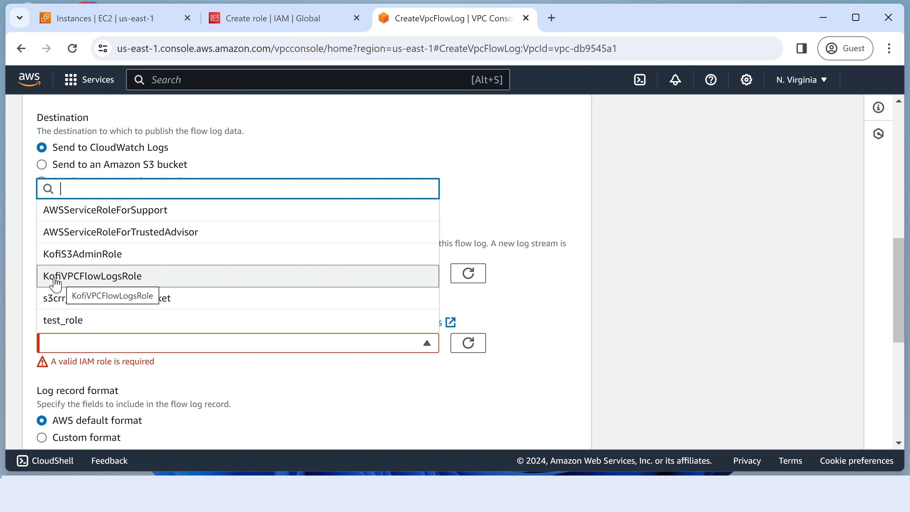
{"action": "left_click", "coordinate": [77, 278]}
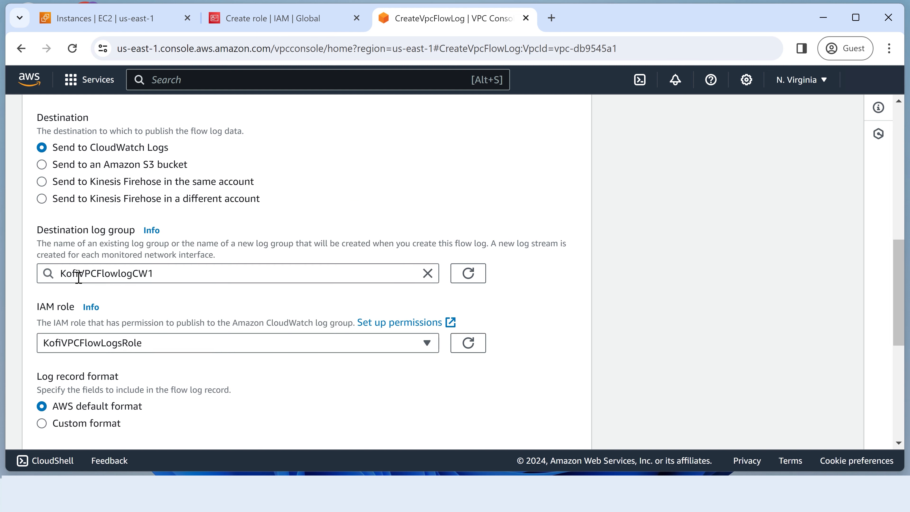
Step: Create the flow log with the Name tag kofivpcflowlog1 and the AWS default record format
{"action": "scroll", "coordinate": [541, 343], "scroll_direction": "down", "scroll_amount": 8}
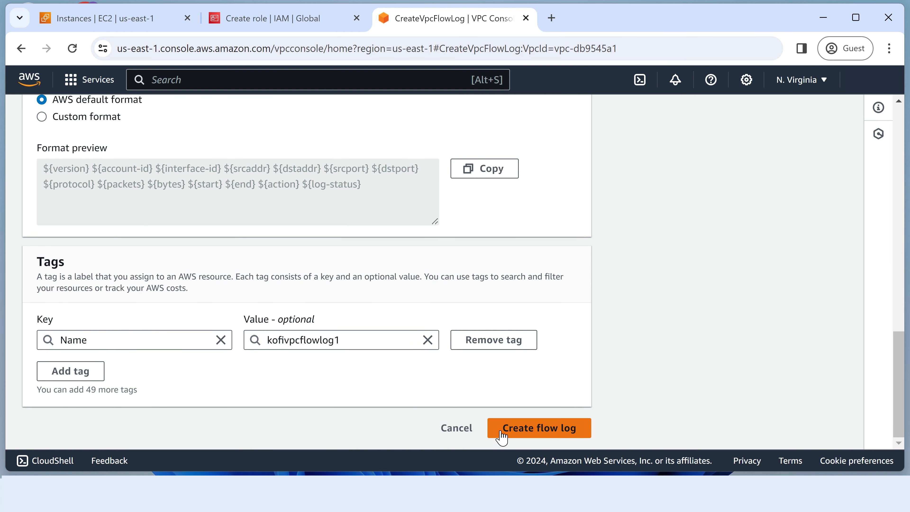
{"action": "left_click", "coordinate": [526, 433]}
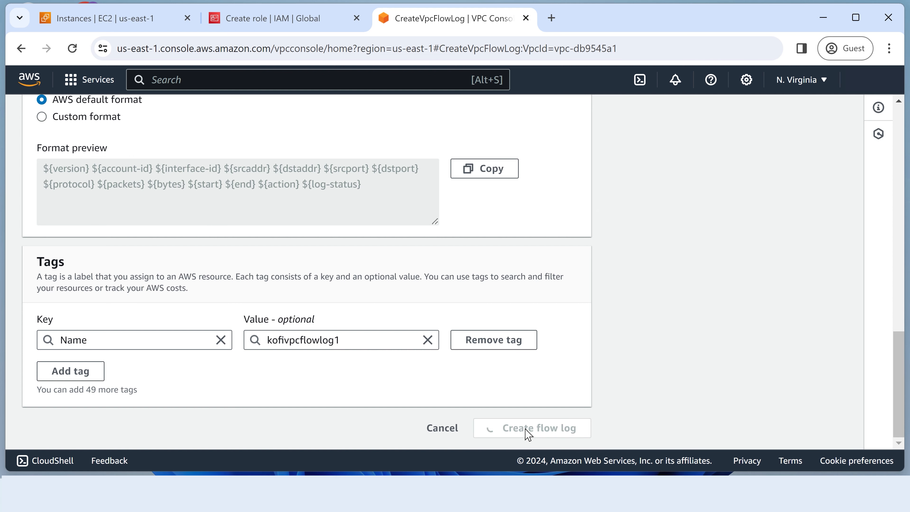
{"action": "scroll", "coordinate": [412, 333], "scroll_direction": "down", "scroll_amount": 3}
{"action": "scroll", "coordinate": [396, 318], "scroll_direction": "up", "scroll_amount": 3}
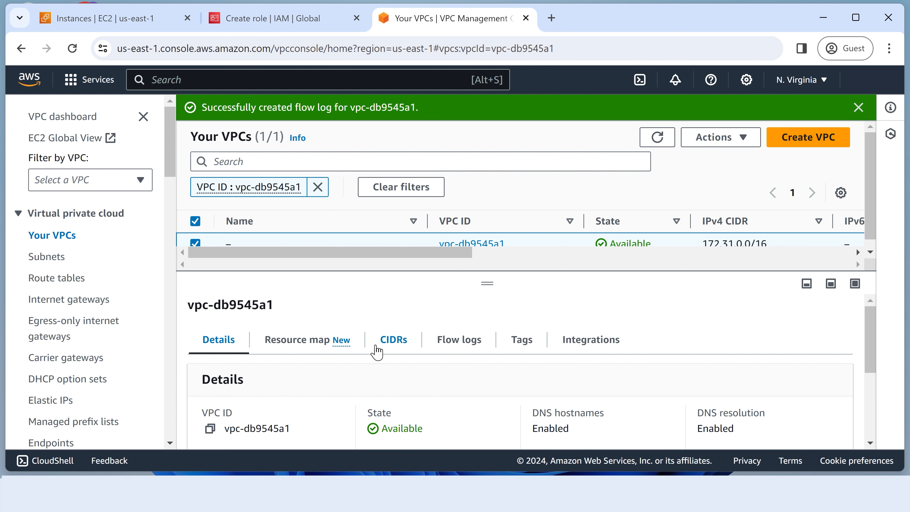
Step: Show the flow logs of the selected VPC and examine the destination, interval and status of kofivpcflowlog1
{"action": "left_click_drag", "start_coordinate": [501, 279], "coordinate": [494, 312]}
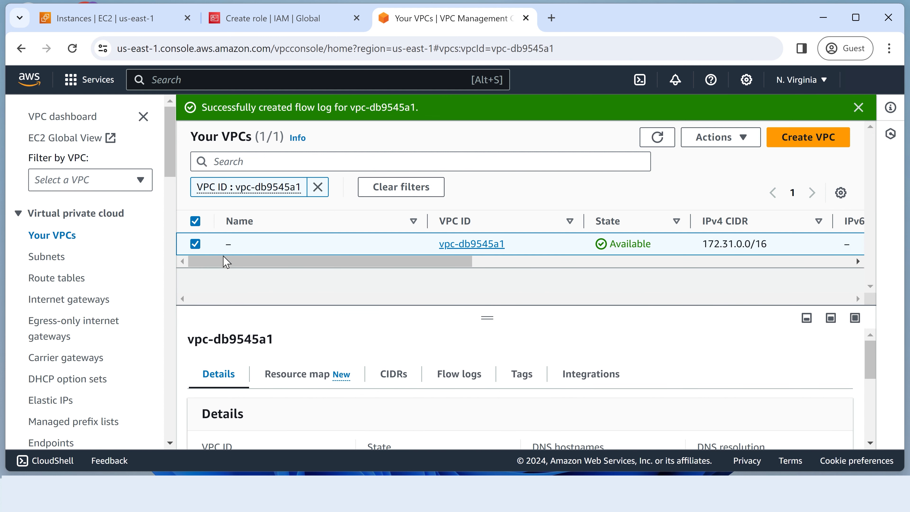
{"action": "left_click", "coordinate": [452, 374]}
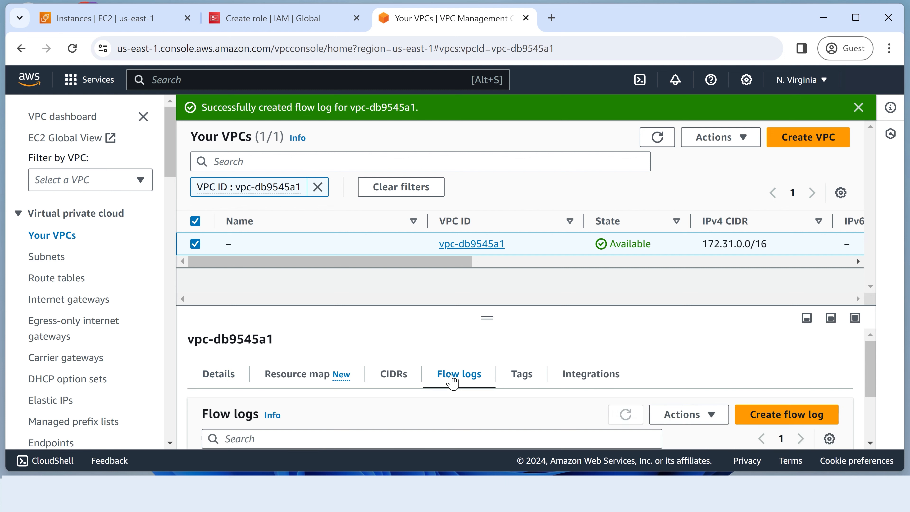
{"action": "scroll", "coordinate": [608, 345], "scroll_direction": "down", "scroll_amount": 2}
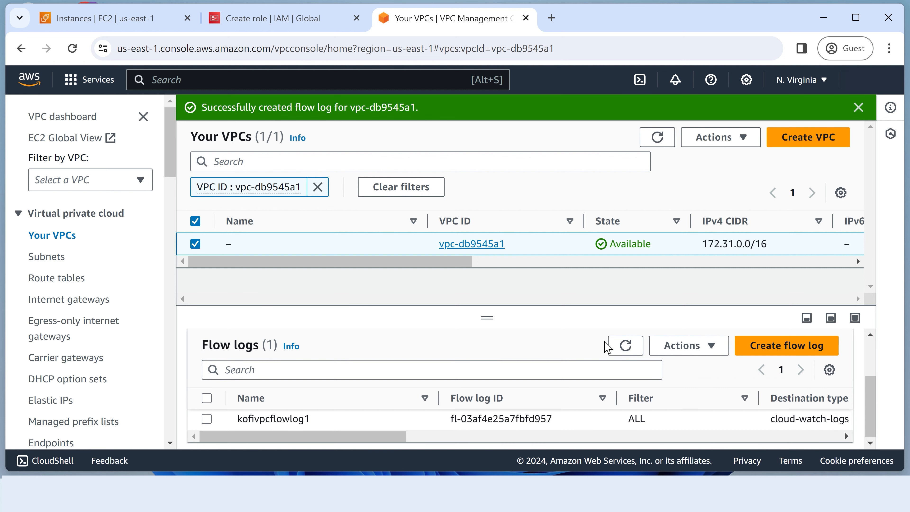
{"action": "left_click_drag", "start_coordinate": [285, 435], "coordinate": [686, 452]}
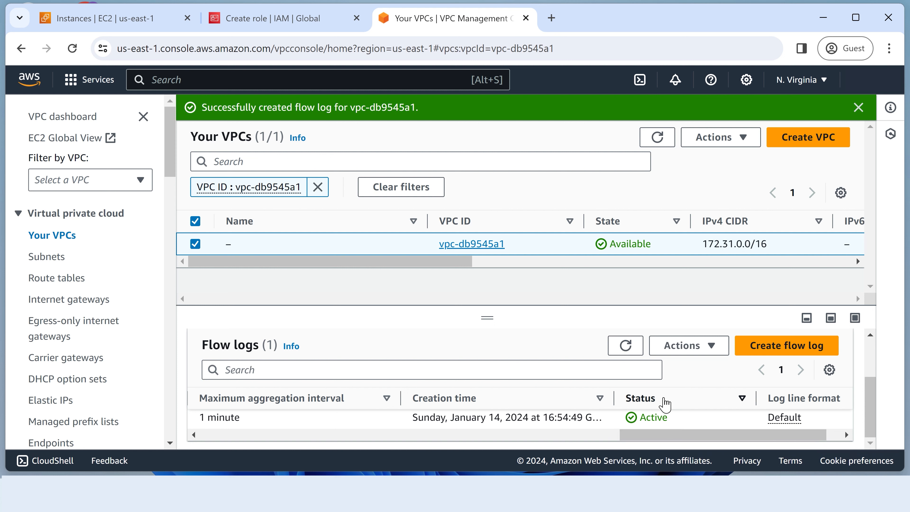
{"action": "left_click_drag", "start_coordinate": [628, 435], "coordinate": [135, 420]}
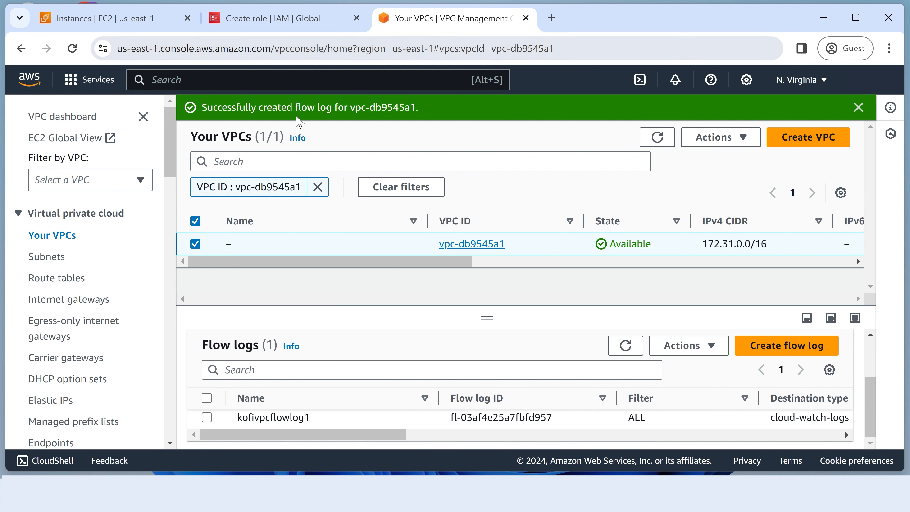
Step: Search the AWS services for cloudwa and open CloudWatch
{"action": "left_click", "coordinate": [303, 85]}
{"action": "type", "text": "clou"}
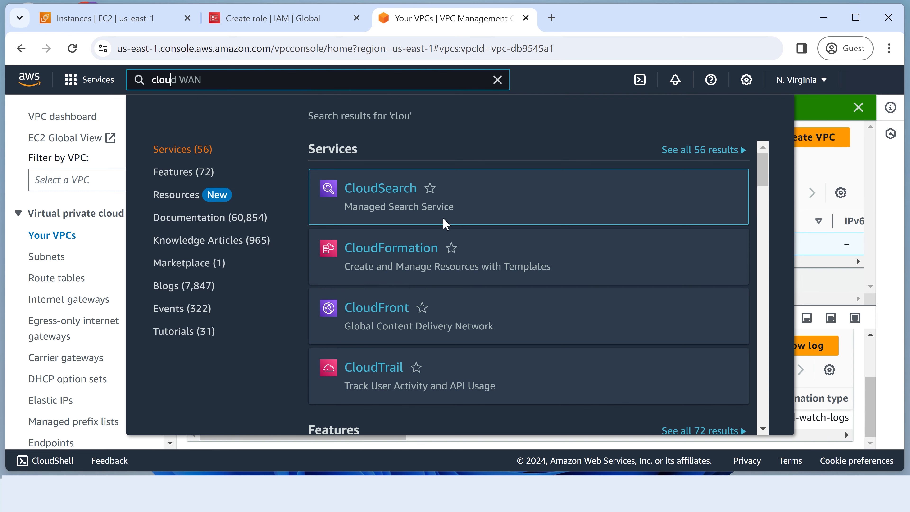
{"action": "mouse_move", "coordinate": [374, 308]}
{"action": "type", "text": "dwa"}
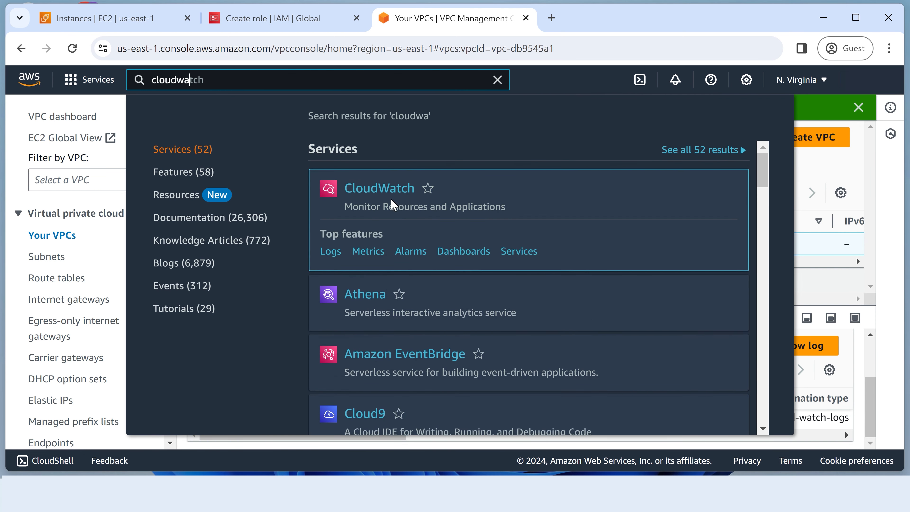
{"action": "left_click", "coordinate": [386, 190]}
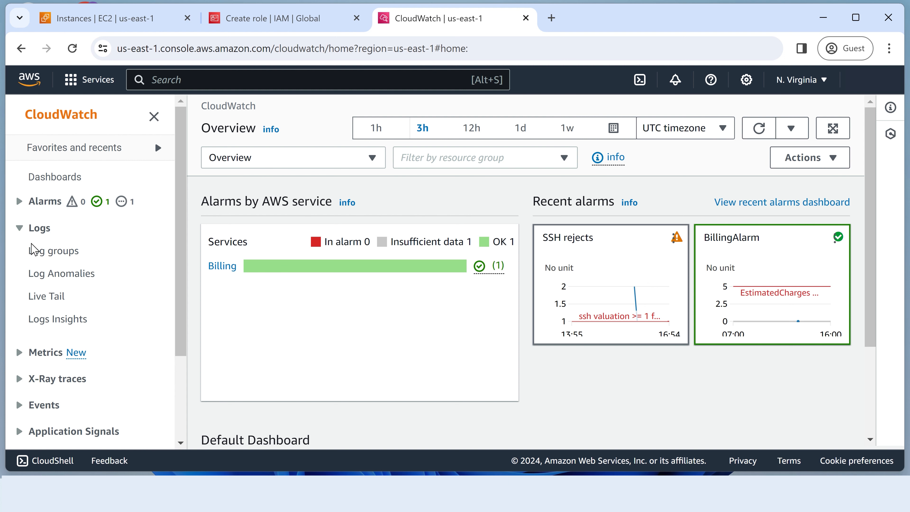
Step: Open the KofiVPCFlowlogCW1 log group in the CloudWatch log groups and refresh its log streams
{"action": "left_click", "coordinate": [43, 257]}
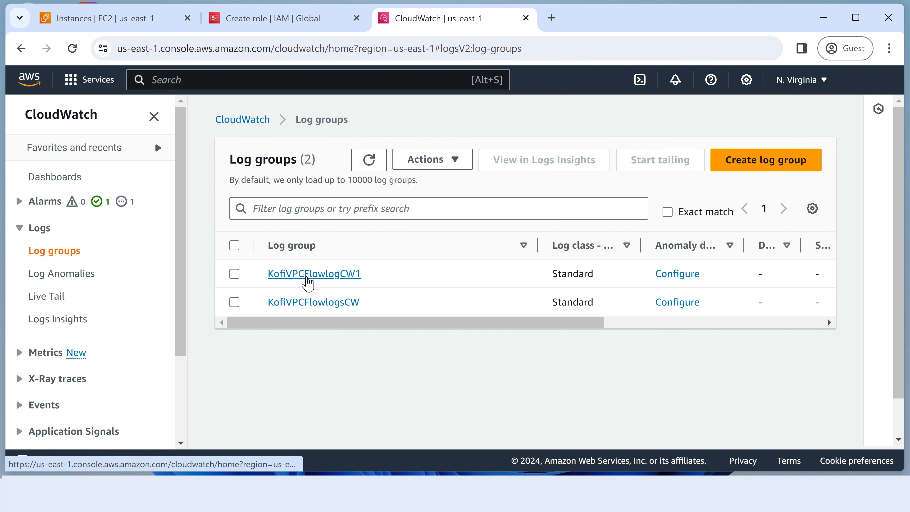
{"action": "left_click", "coordinate": [307, 282]}
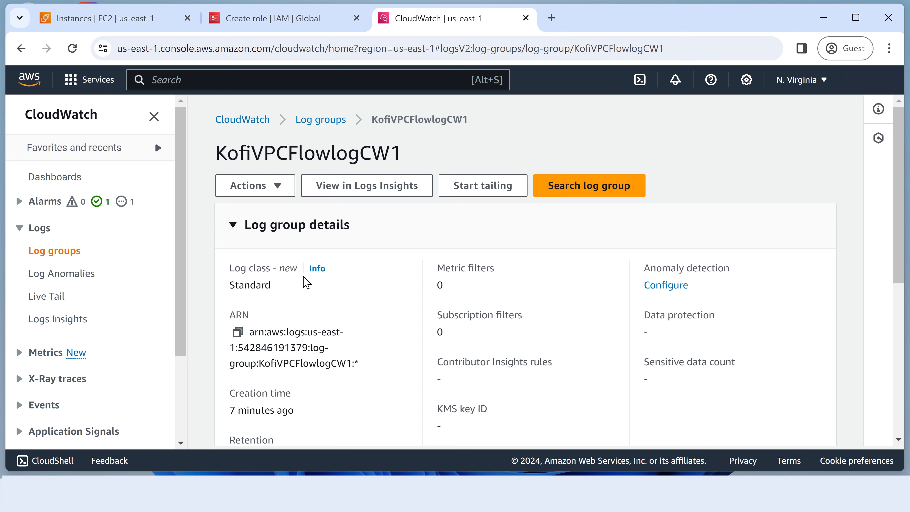
{"action": "scroll", "coordinate": [302, 283], "scroll_direction": "down", "scroll_amount": 8}
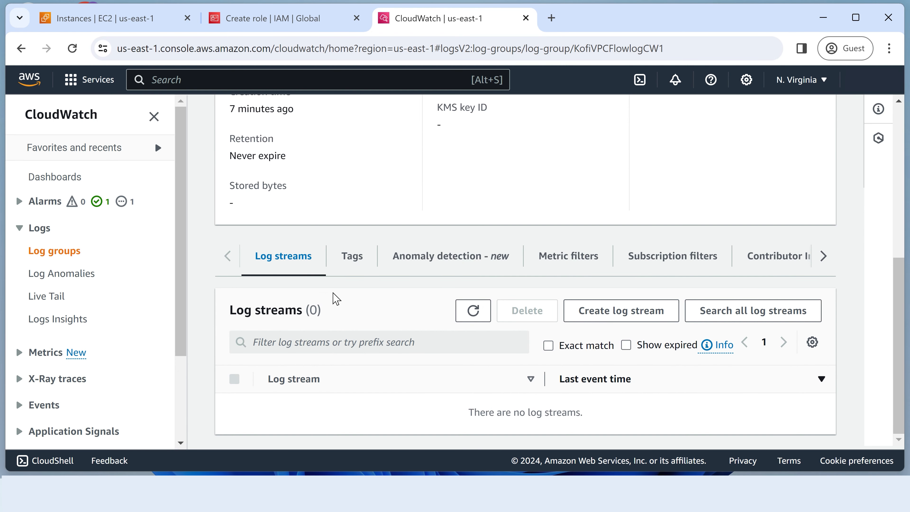
{"action": "left_click", "coordinate": [473, 314]}
{"action": "left_click", "coordinate": [237, 77]}
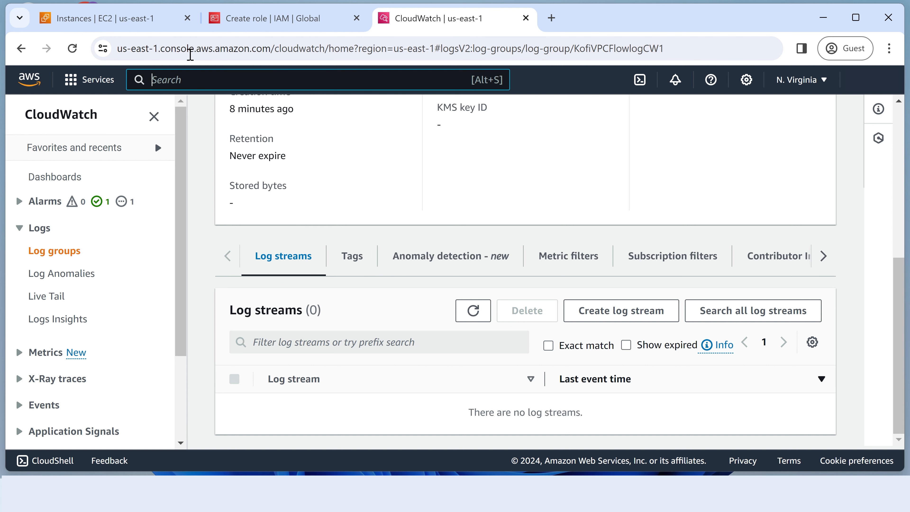
{"action": "left_click", "coordinate": [104, 22]}
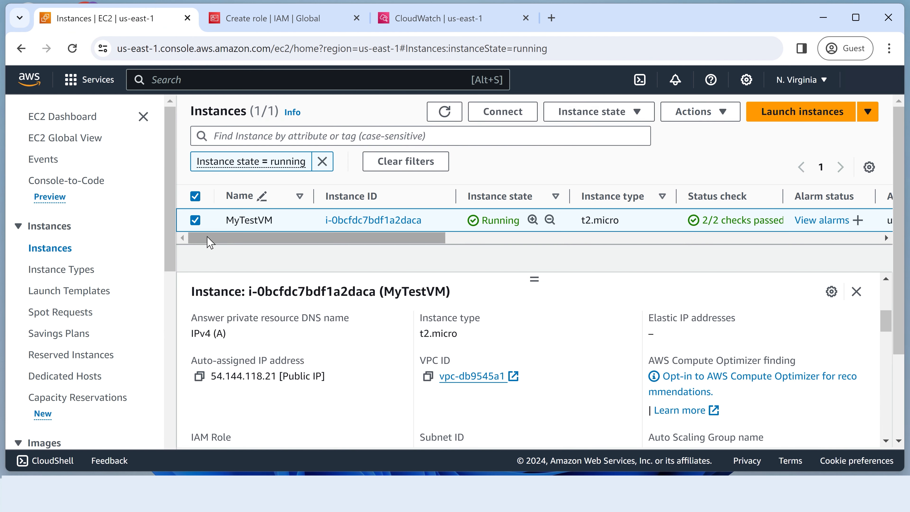
{"action": "left_click", "coordinate": [259, 25]}
{"action": "left_click", "coordinate": [435, 29]}
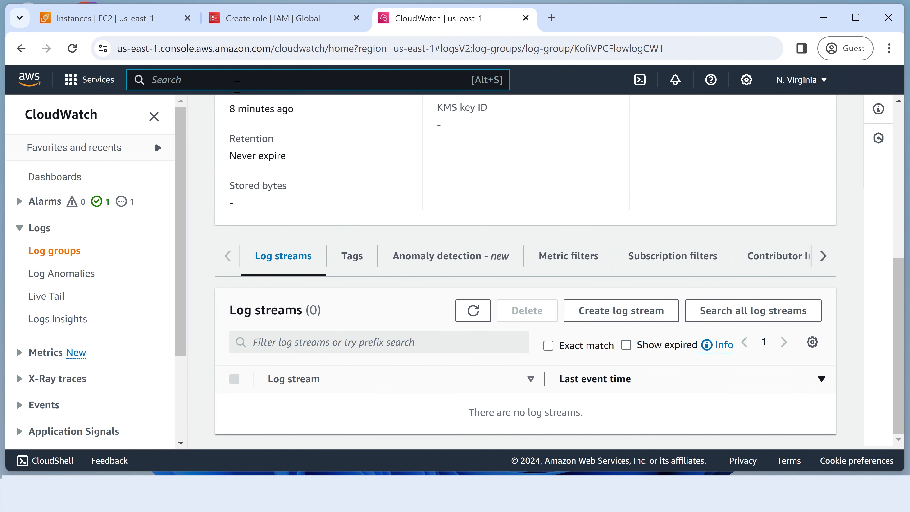
Step: Search the AWS services for ec2, open EC2's running instances and select MyTestVM
{"action": "left_click", "coordinate": [237, 86]}
{"action": "type", "text": "ec2"}
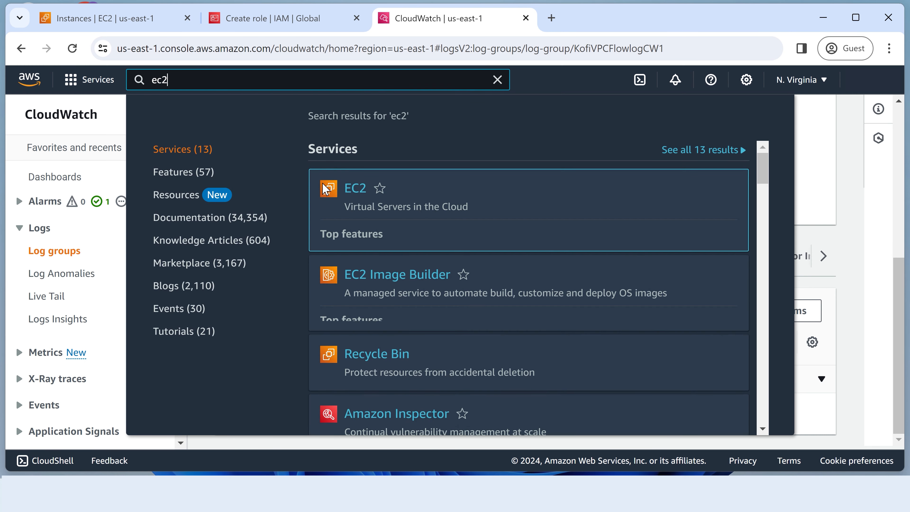
{"action": "left_click", "coordinate": [354, 193]}
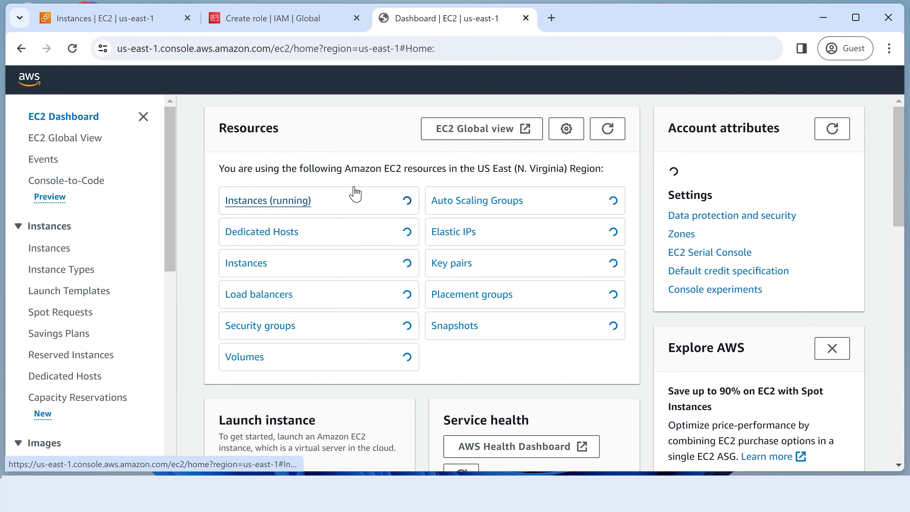
{"action": "left_click", "coordinate": [241, 204]}
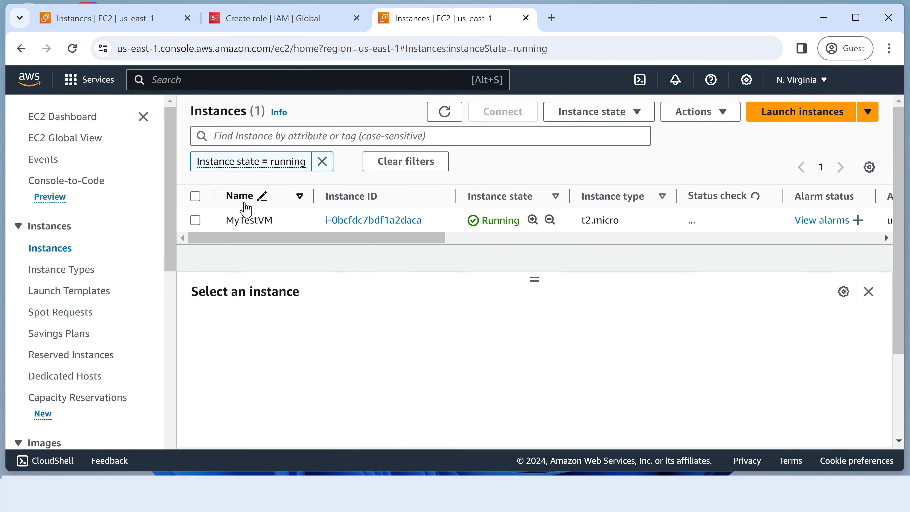
{"action": "left_click", "coordinate": [196, 223]}
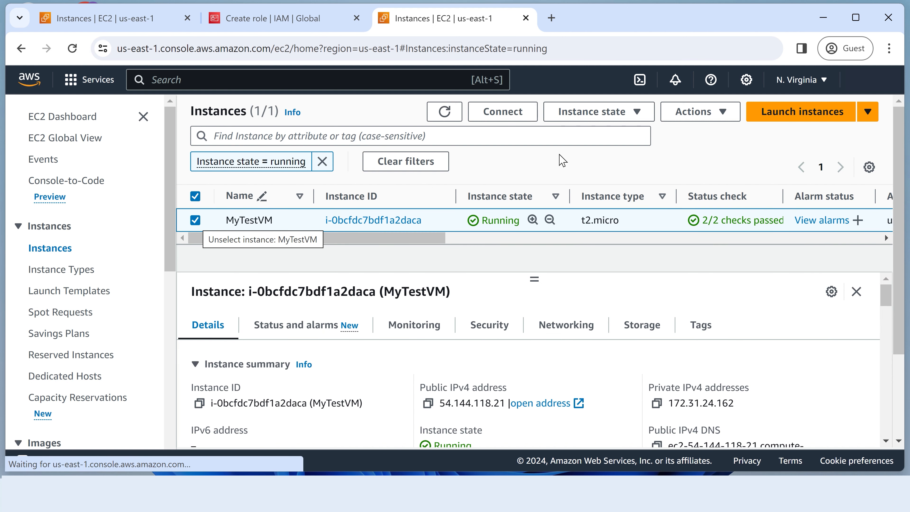
Step: Open the connection options for MyTestVM and display the SSH client instructions with the example command
{"action": "left_click", "coordinate": [505, 114]}
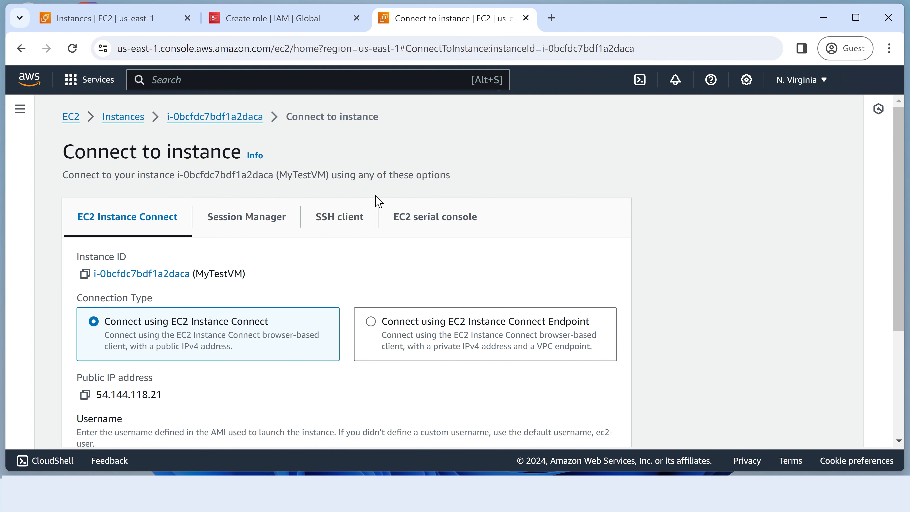
{"action": "scroll", "coordinate": [320, 281], "scroll_direction": "down", "scroll_amount": 2}
{"action": "scroll", "coordinate": [320, 281], "scroll_direction": "down", "scroll_amount": 3}
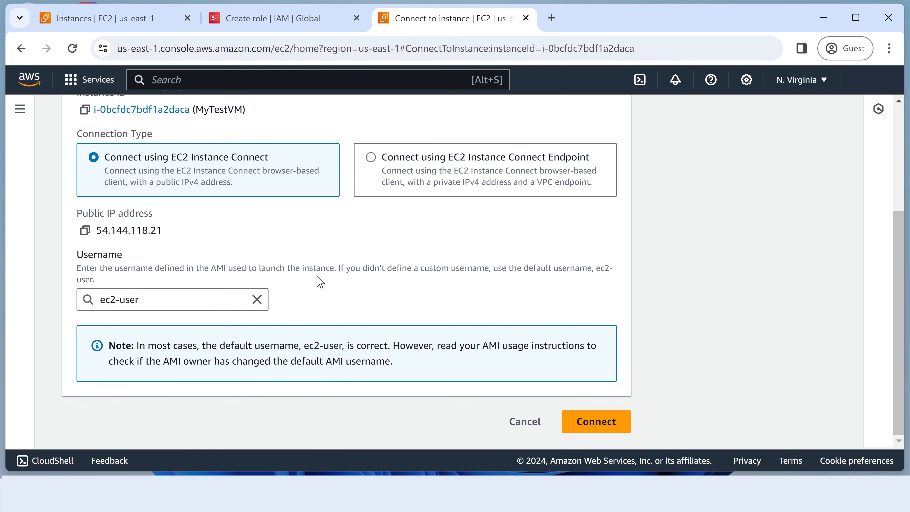
{"action": "scroll", "coordinate": [320, 281], "scroll_direction": "up", "scroll_amount": 2}
{"action": "scroll", "coordinate": [320, 281], "scroll_direction": "down", "scroll_amount": 2}
{"action": "scroll", "coordinate": [320, 281], "scroll_direction": "up", "scroll_amount": 2}
{"action": "scroll", "coordinate": [320, 282], "scroll_direction": "down", "scroll_amount": 2}
{"action": "scroll", "coordinate": [317, 281], "scroll_direction": "up", "scroll_amount": 5}
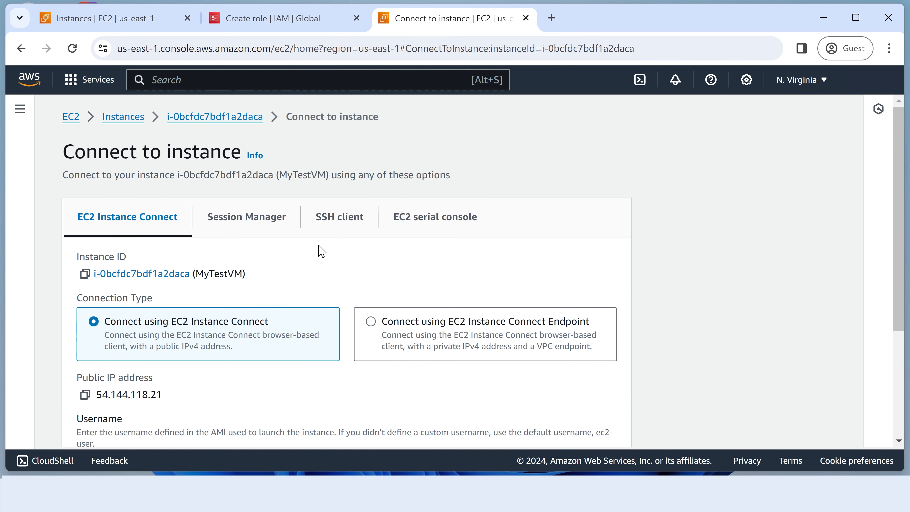
{"action": "left_click", "coordinate": [318, 221]}
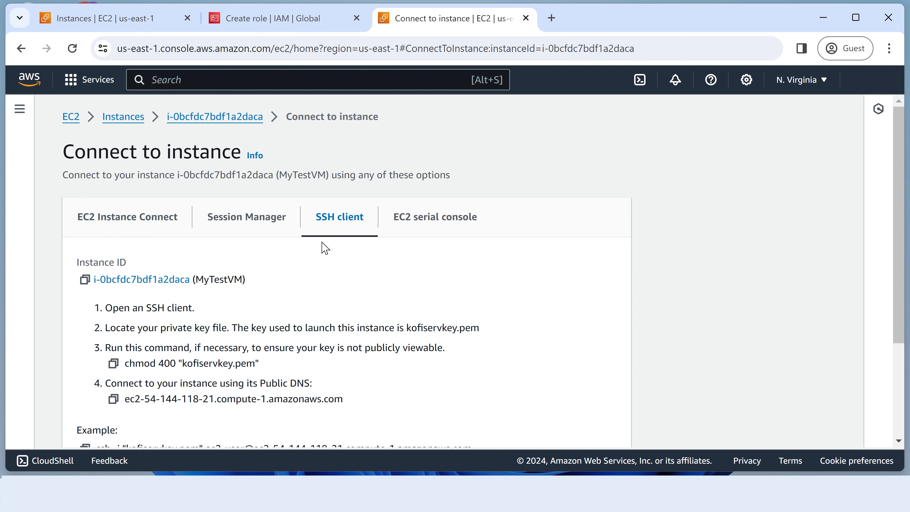
{"action": "scroll", "coordinate": [321, 247], "scroll_direction": "down", "scroll_amount": 3}
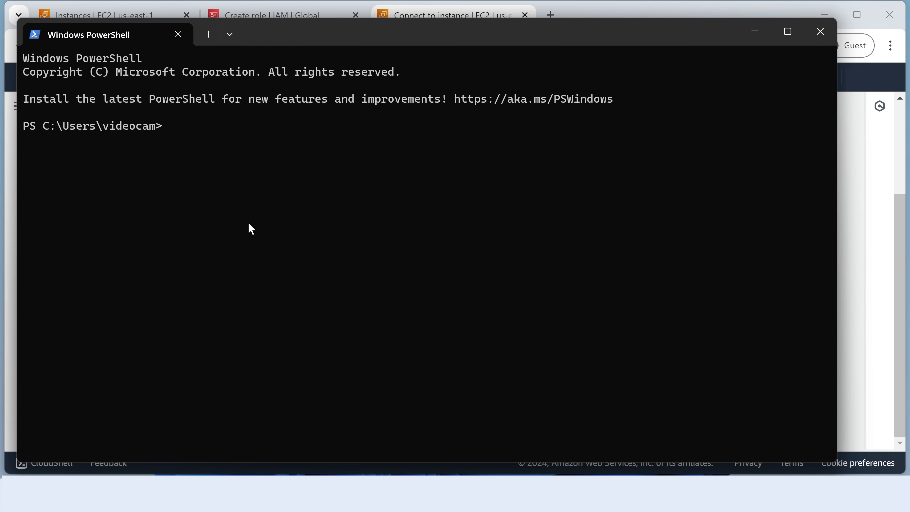
Step: Switch to Windows PowerShell and change the working directory to Downloads
{"action": "type", "text": "cd"}
{"action": "type", "text": " doc"}
{"action": "type", "text": "ownlo"}
{"action": "key", "text": "Tab"}
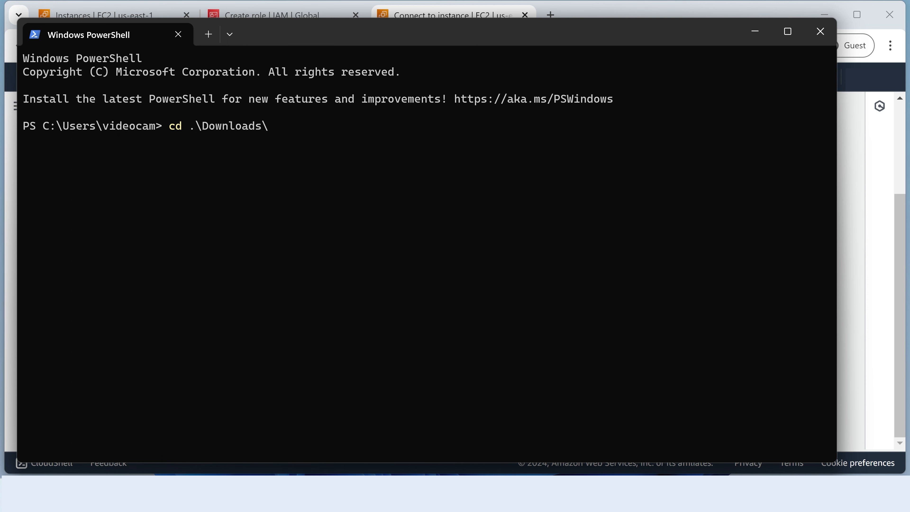
{"action": "key", "text": "Return"}
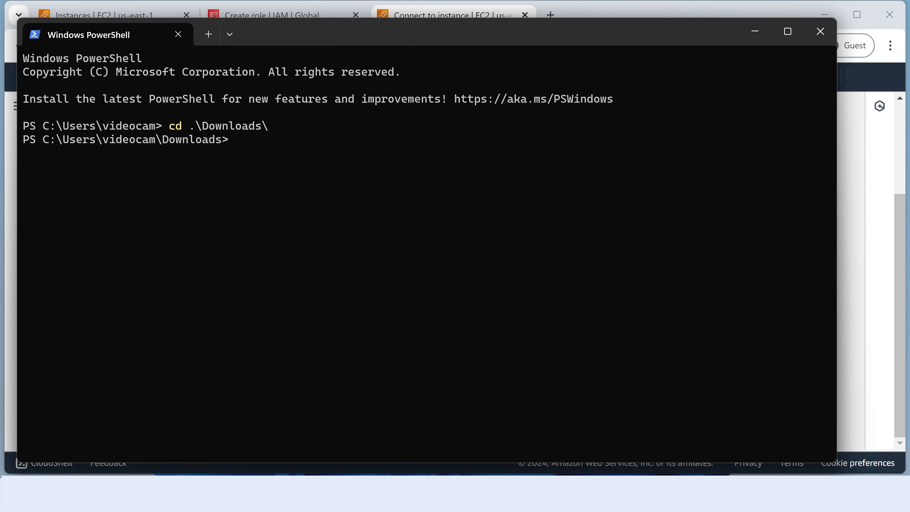
Step: Copy the example SSH command for MyTestVM from the browser, run it in PowerShell and accept the host key with yes
{"action": "left_click_drag", "start_coordinate": [411, 32], "coordinate": [909, 54]}
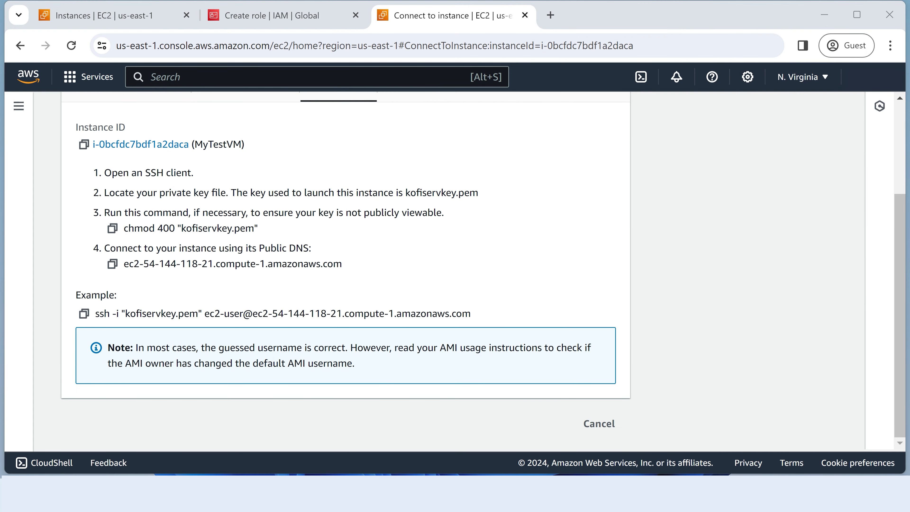
{"action": "left_click", "coordinate": [84, 314]}
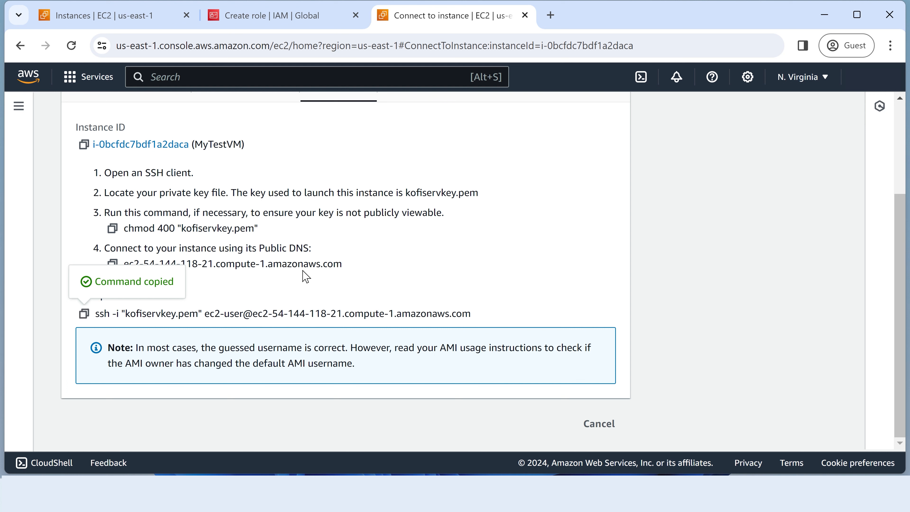
{"action": "left_click_drag", "start_coordinate": [909, 65], "coordinate": [472, 31]}
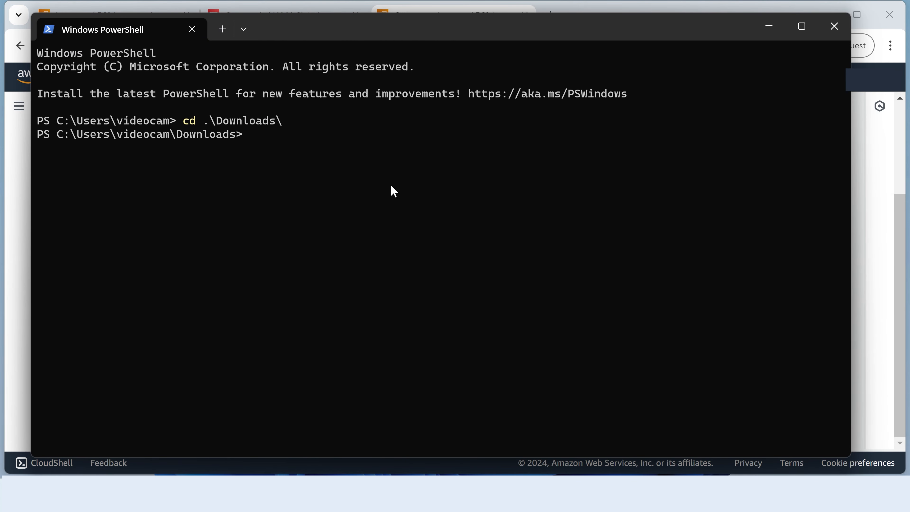
{"action": "key", "text": "ctrl+v"}
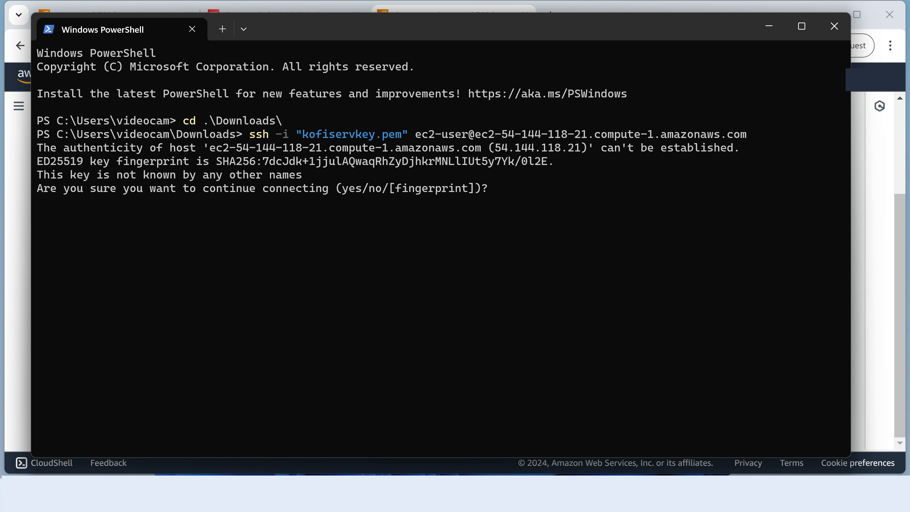
{"action": "type", "text": "yes"}
{"action": "key", "text": "Return"}
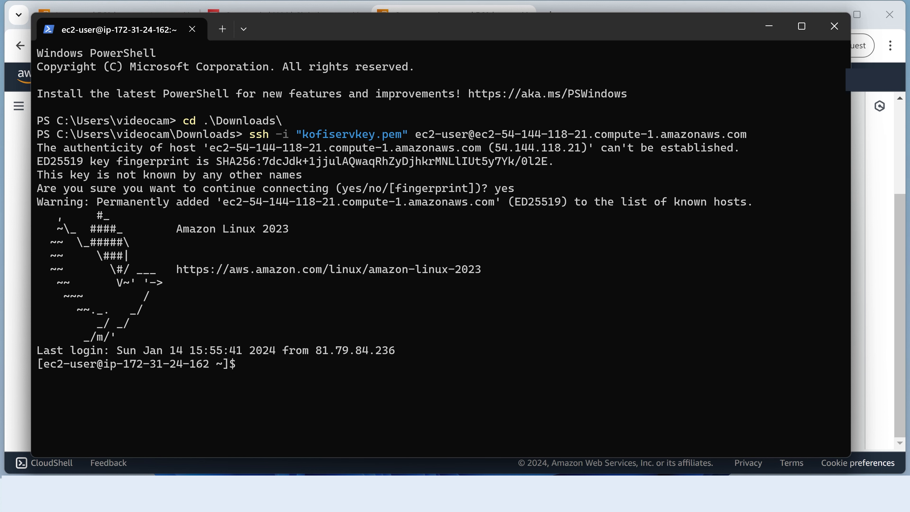
Step: List the files in the instance's current directory with ls and print the directory path with pwd
{"action": "type", "text": "ls"}
{"action": "key", "text": "Return"}
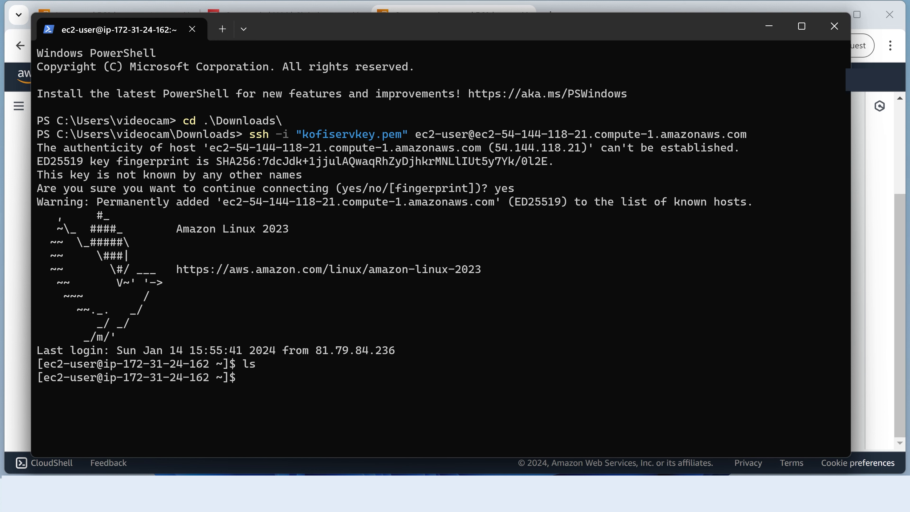
{"action": "type", "text": "pwd"}
{"action": "key", "text": "Return"}
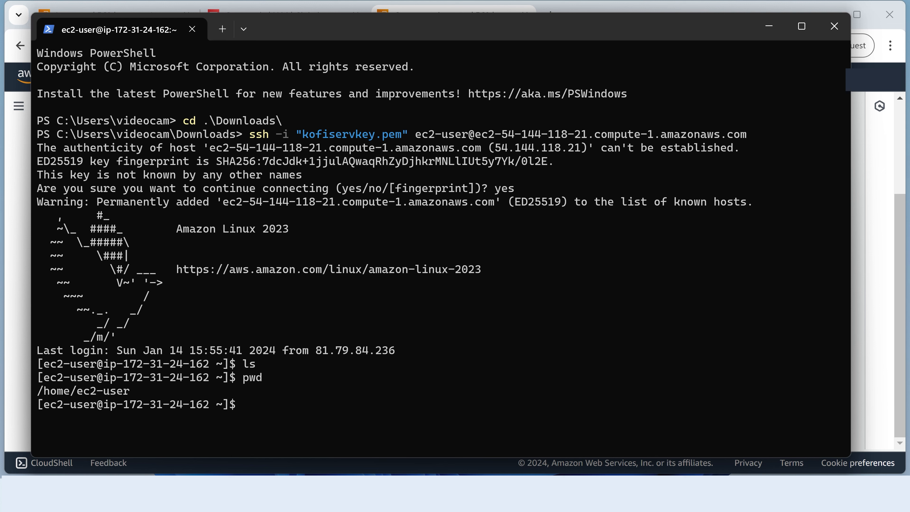
Step: End the SSH session on MyTestVM with exit and move the PowerShell window aside to return to the browser
{"action": "type", "text": "exit"}
{"action": "key", "text": "Return"}
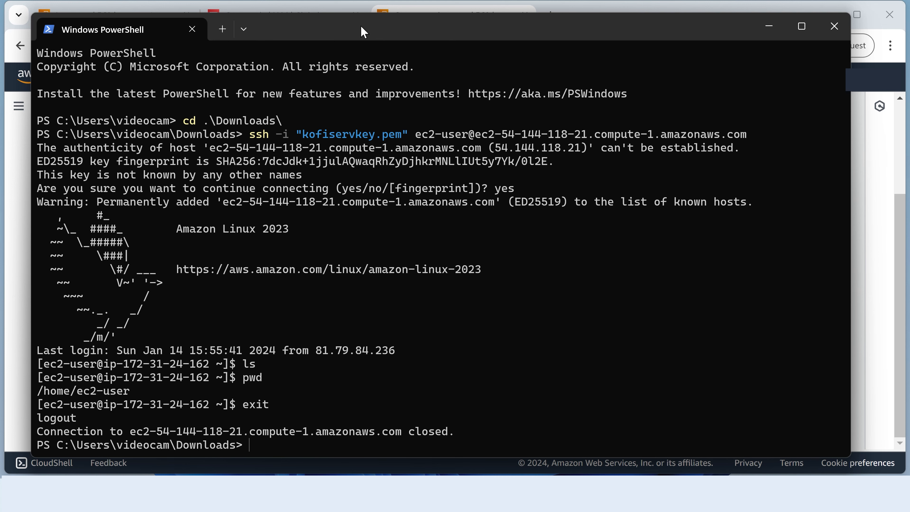
{"action": "left_click_drag", "start_coordinate": [361, 27], "coordinate": [909, 33]}
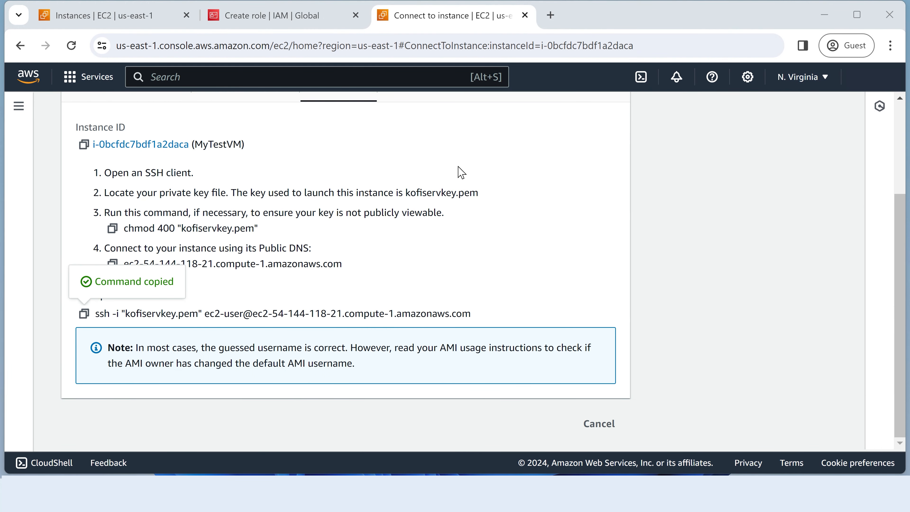
Step: Go back to the EC2 instances list, select MyTestVM and open the page for changing its security groups
{"action": "scroll", "coordinate": [465, 194], "scroll_direction": "up", "scroll_amount": 3}
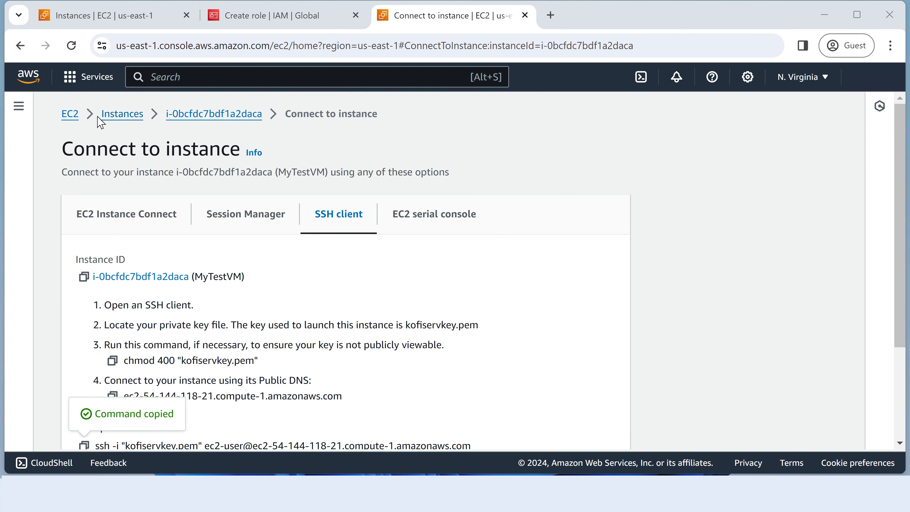
{"action": "left_click", "coordinate": [106, 117]}
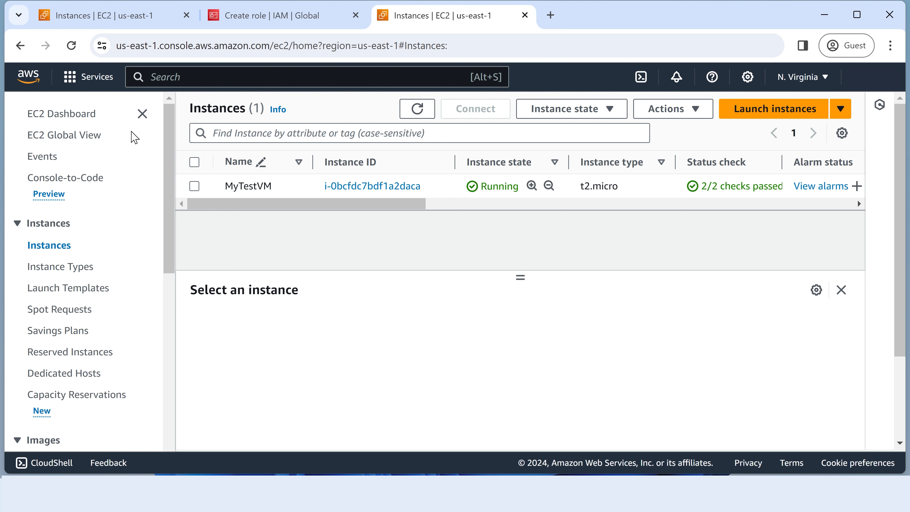
{"action": "left_click", "coordinate": [195, 185]}
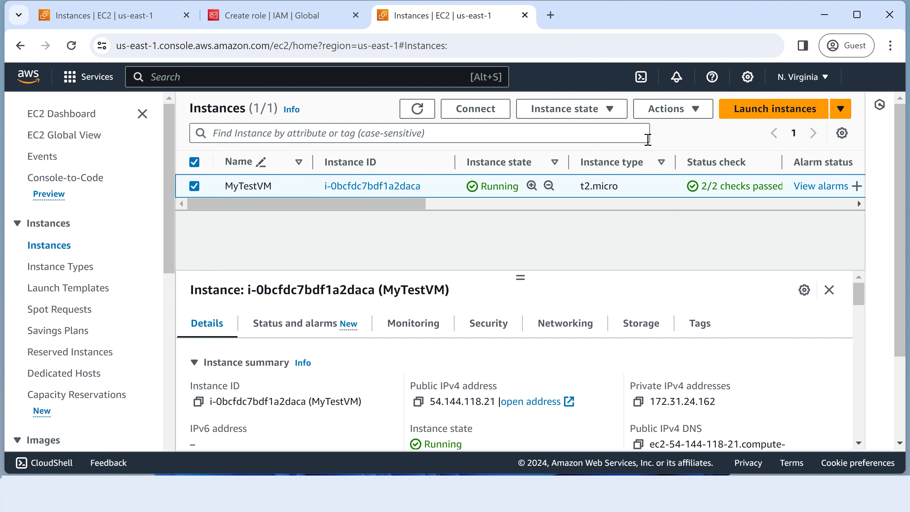
{"action": "left_click", "coordinate": [688, 111]}
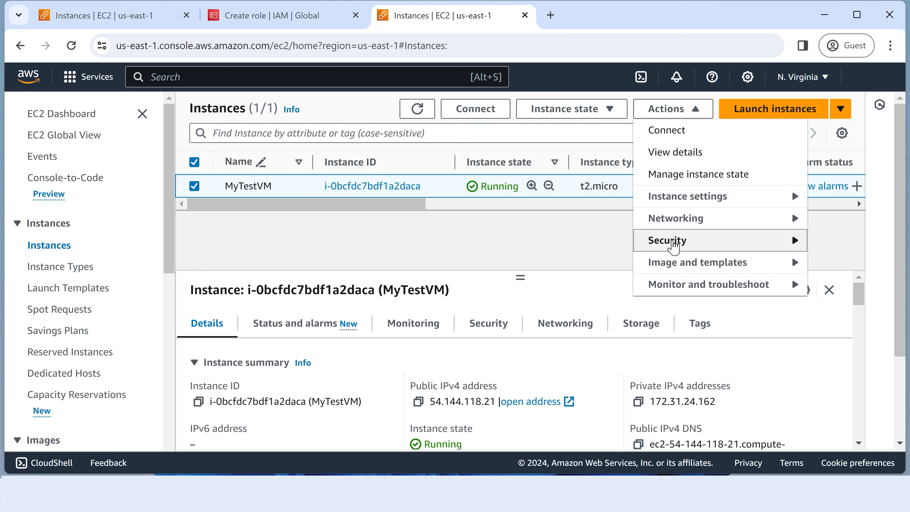
{"action": "left_click", "coordinate": [669, 244]}
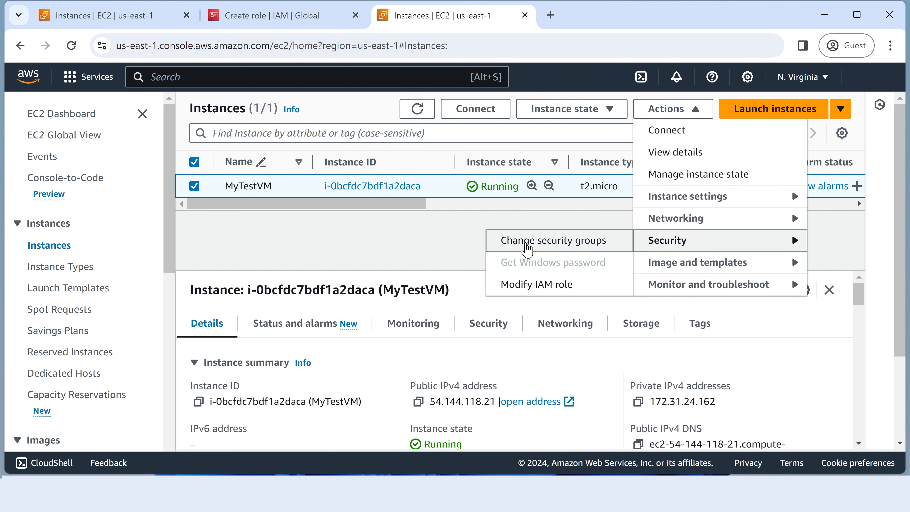
{"action": "left_click", "coordinate": [526, 244]}
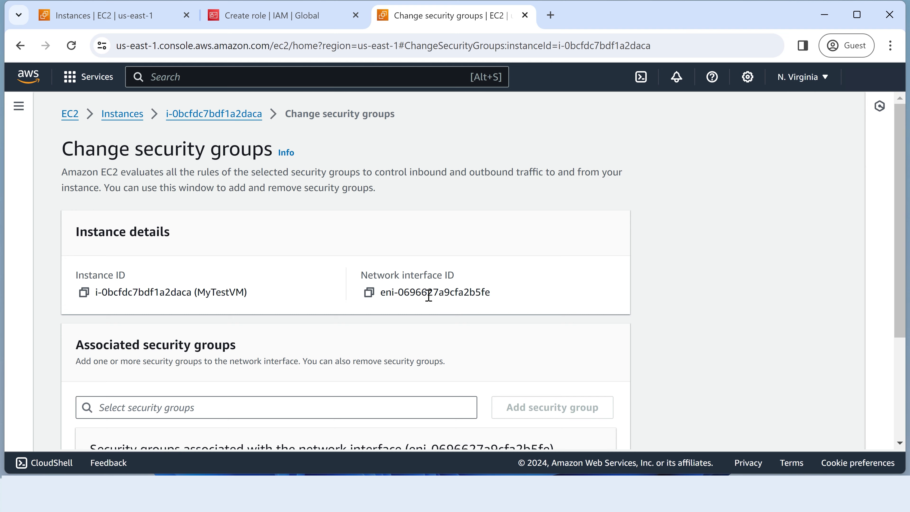
Step: Replace the launch-wizard-7 security group on MyTestVM's network interface with securitygroup-with-no-ssh and save the change
{"action": "scroll", "coordinate": [428, 295], "scroll_direction": "down", "scroll_amount": 4}
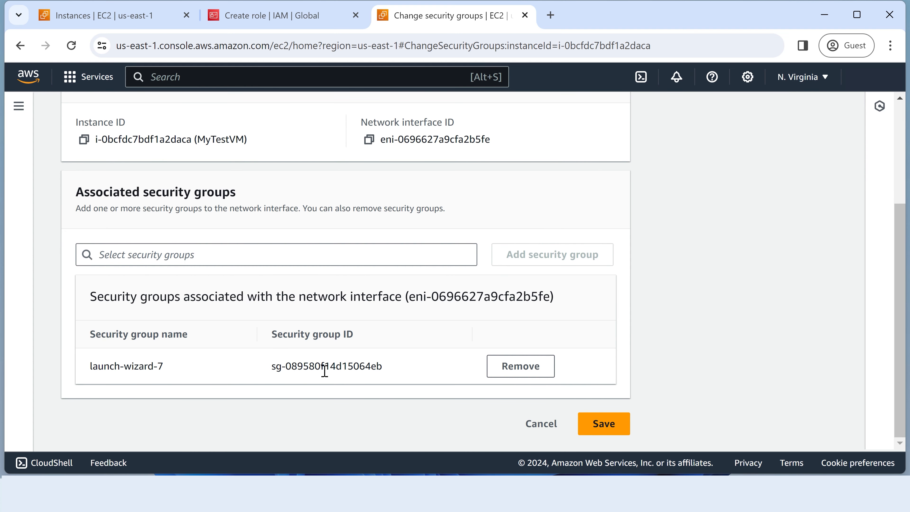
{"action": "left_click", "coordinate": [523, 370]}
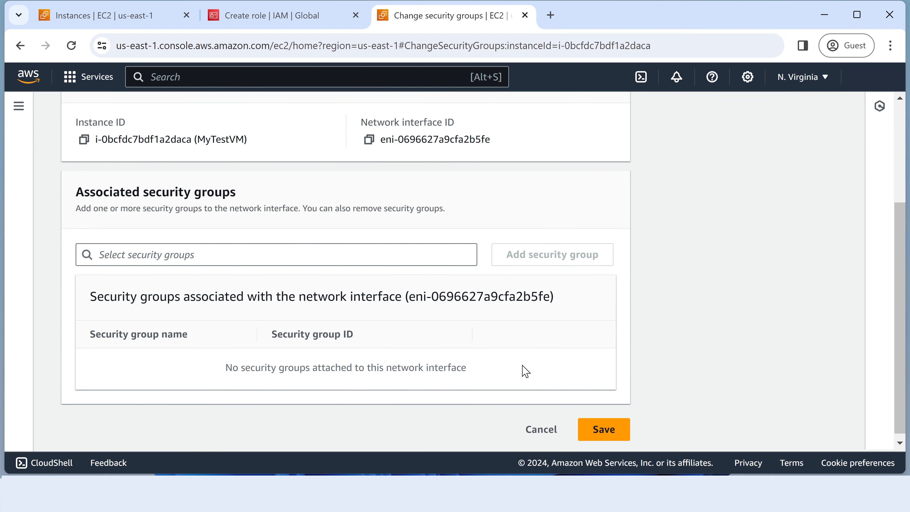
{"action": "left_click", "coordinate": [423, 259]}
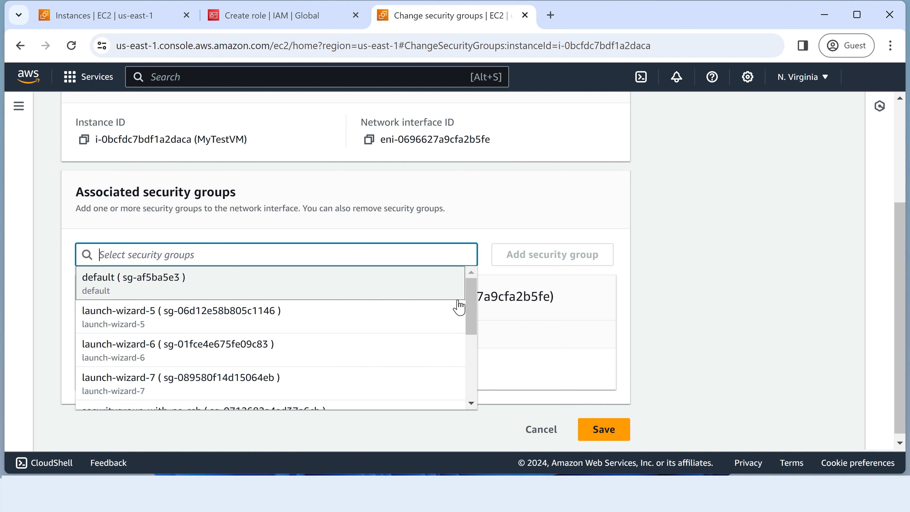
{"action": "left_click_drag", "start_coordinate": [473, 312], "coordinate": [470, 346]}
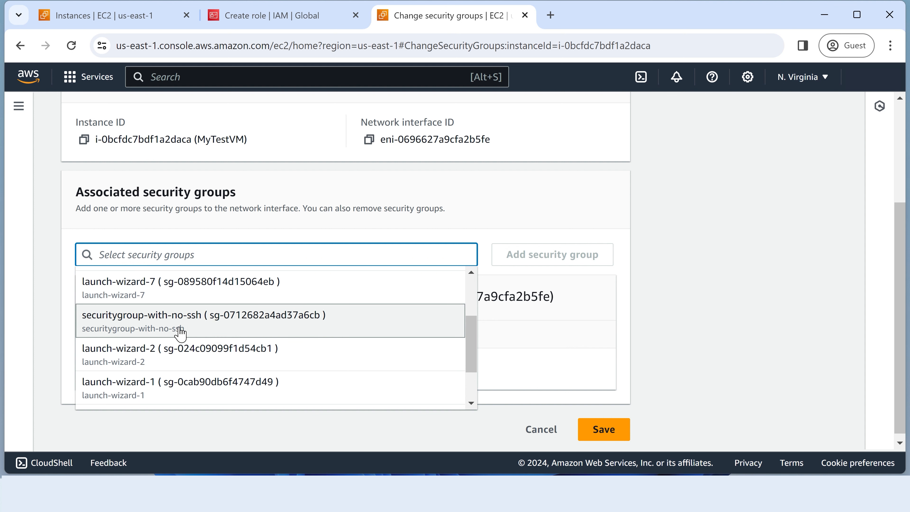
{"action": "left_click", "coordinate": [189, 329]}
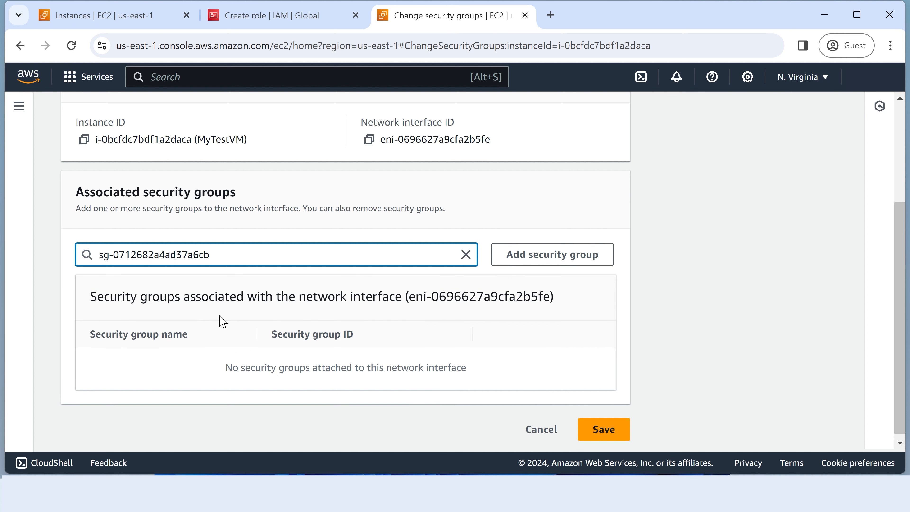
{"action": "left_click", "coordinate": [551, 261]}
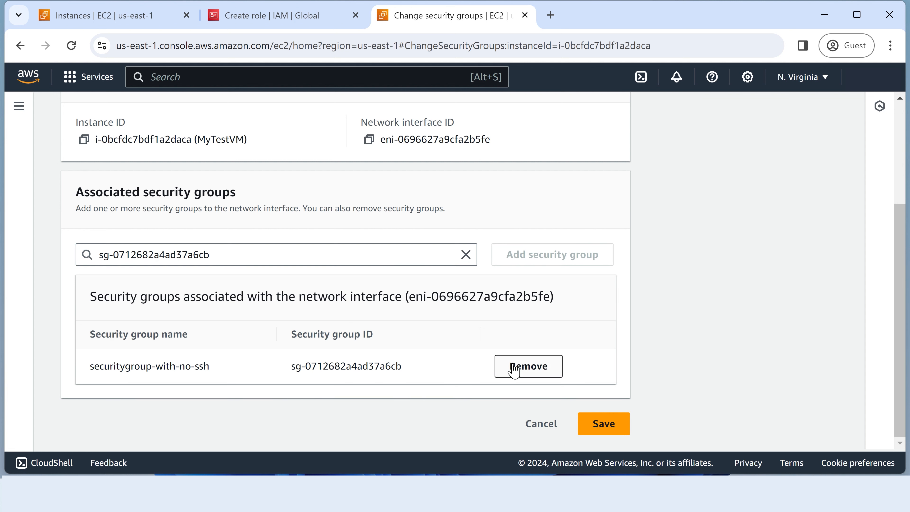
{"action": "left_click", "coordinate": [605, 429]}
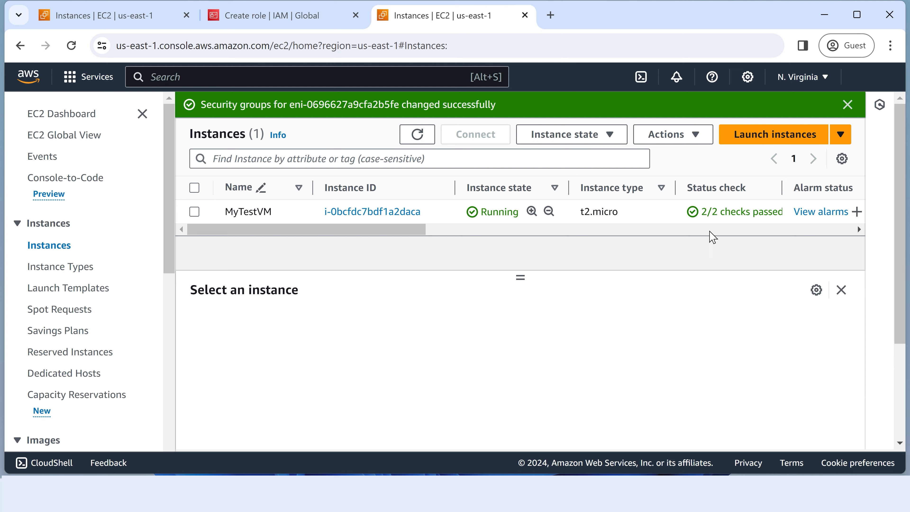
Step: Bring the PowerShell window back, rerun the previous SSH command to MyTestVM, and move the window aside again
{"action": "left_click_drag", "start_coordinate": [909, 62], "coordinate": [453, 38]}
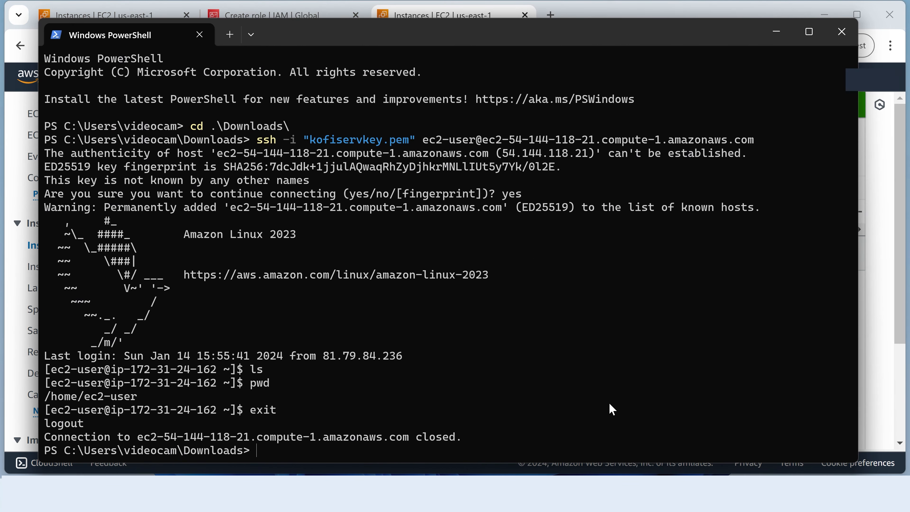
{"action": "key", "text": "Up"}
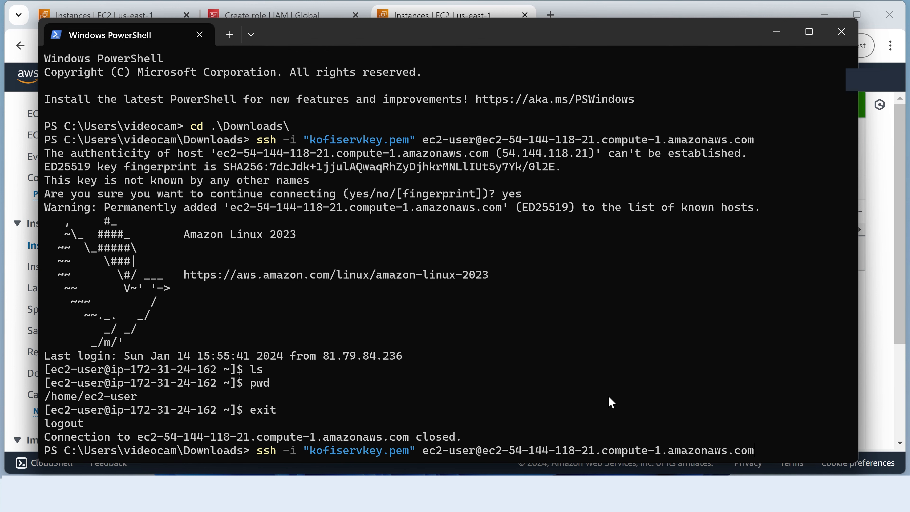
{"action": "key", "text": "Return"}
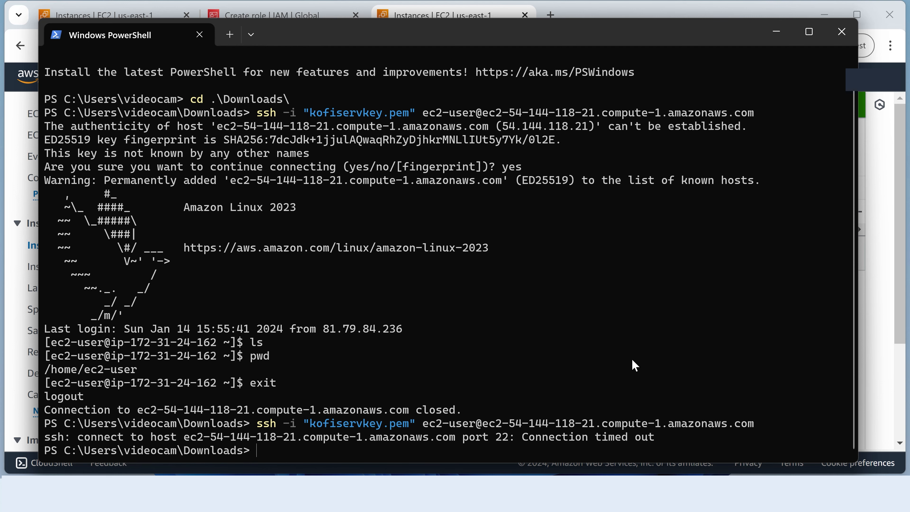
{"action": "left_click_drag", "start_coordinate": [368, 37], "coordinate": [909, 74]}
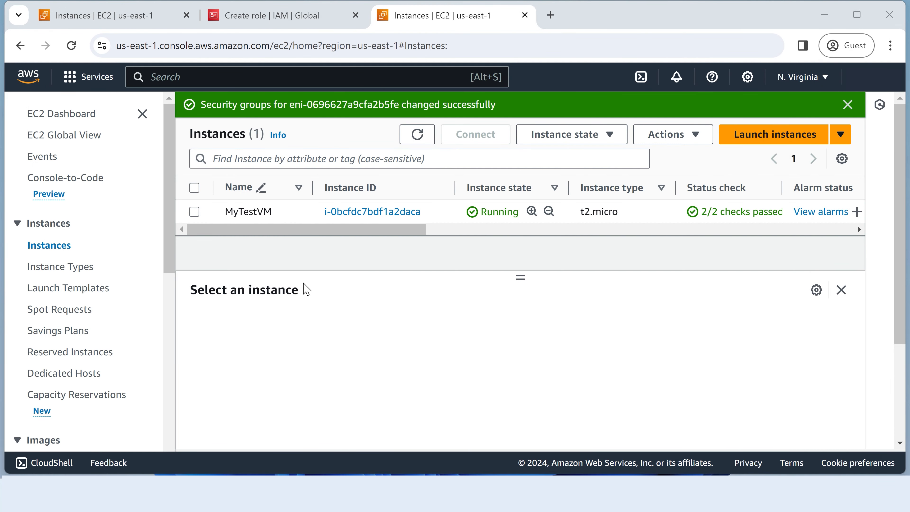
Step: Search the AWS console for cloudwatch, open the CloudWatch service and display its log groups
{"action": "left_click", "coordinate": [350, 335]}
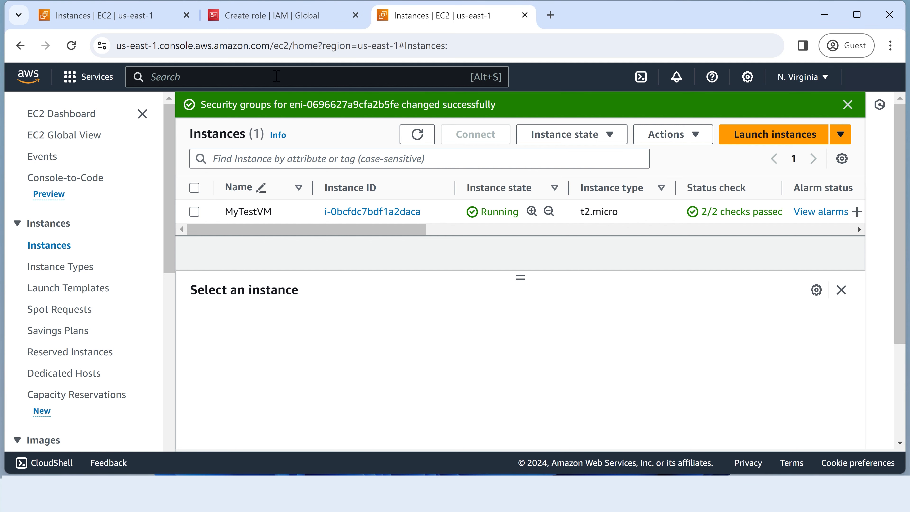
{"action": "left_click", "coordinate": [265, 81]}
{"action": "type", "text": "cloudww"}
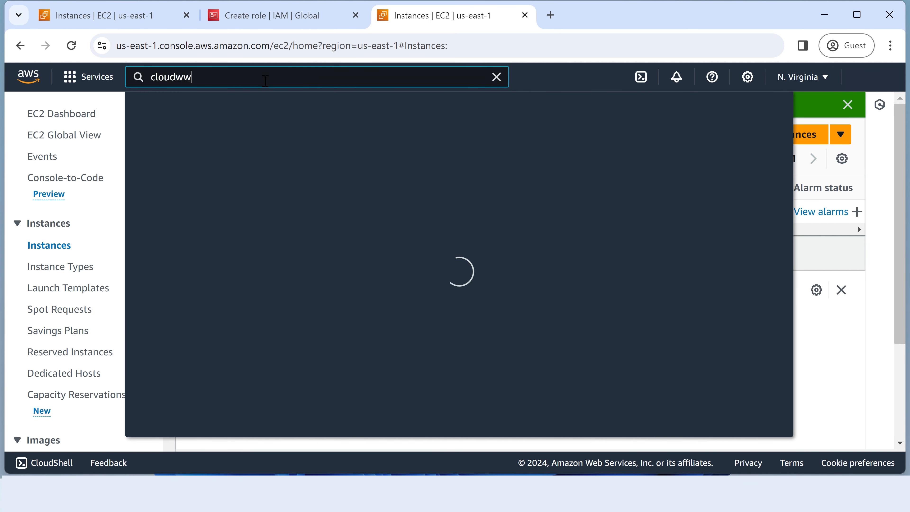
{"action": "key", "text": "BackSpace"}
{"action": "type", "text": "atch"}
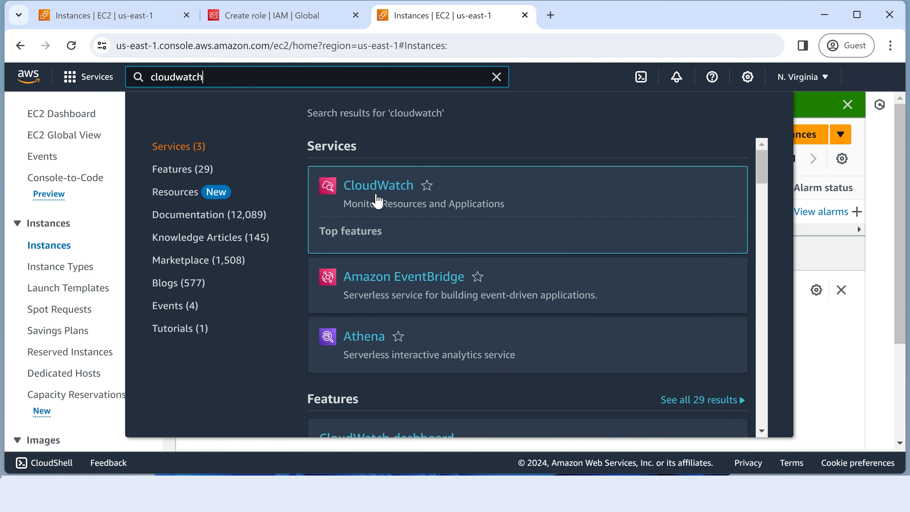
{"action": "left_click", "coordinate": [376, 191]}
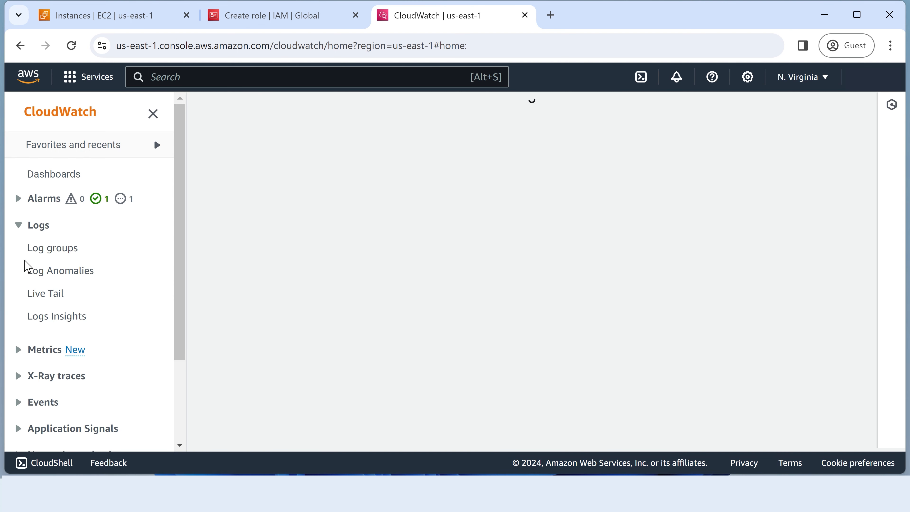
{"action": "left_click", "coordinate": [57, 252]}
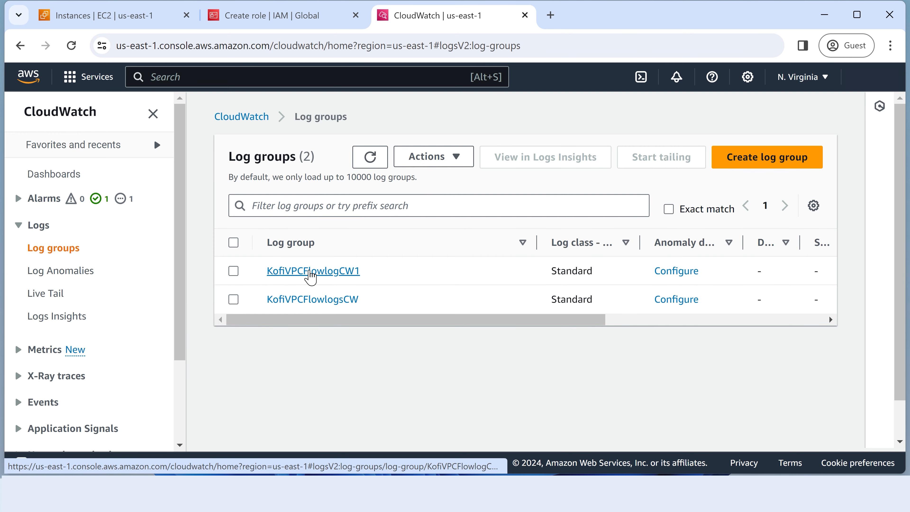
Step: Open the log group KofiVPCFlowlogCW1 and its log stream eni-0696627a9cfa2b5fe-all
{"action": "left_click", "coordinate": [310, 276]}
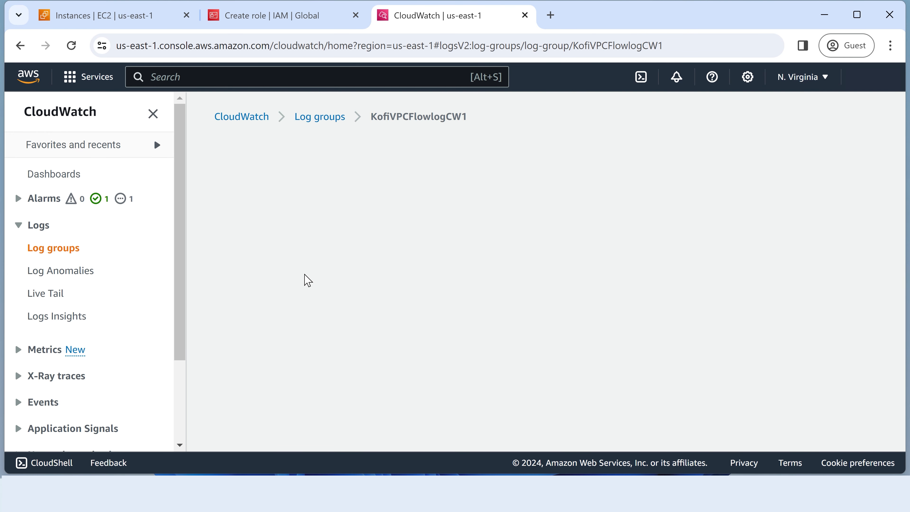
{"action": "scroll", "coordinate": [309, 282], "scroll_direction": "down", "scroll_amount": 5}
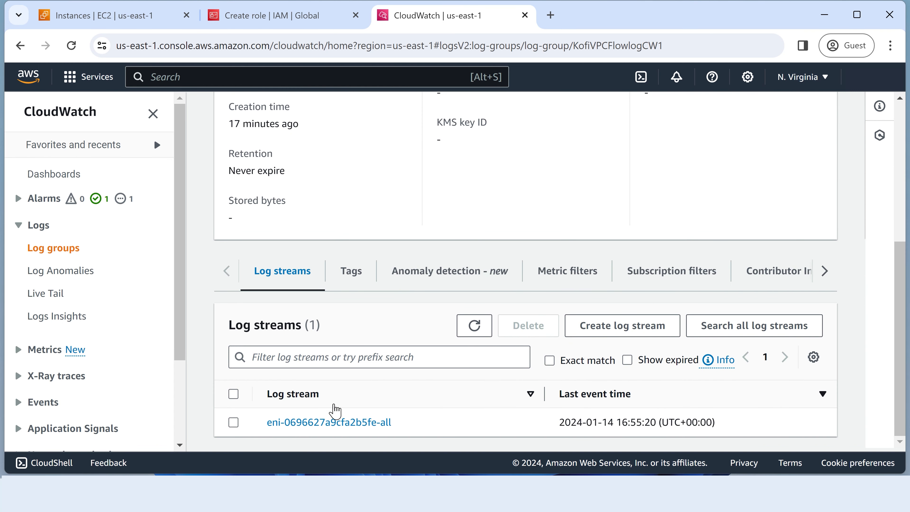
{"action": "left_click", "coordinate": [313, 424]}
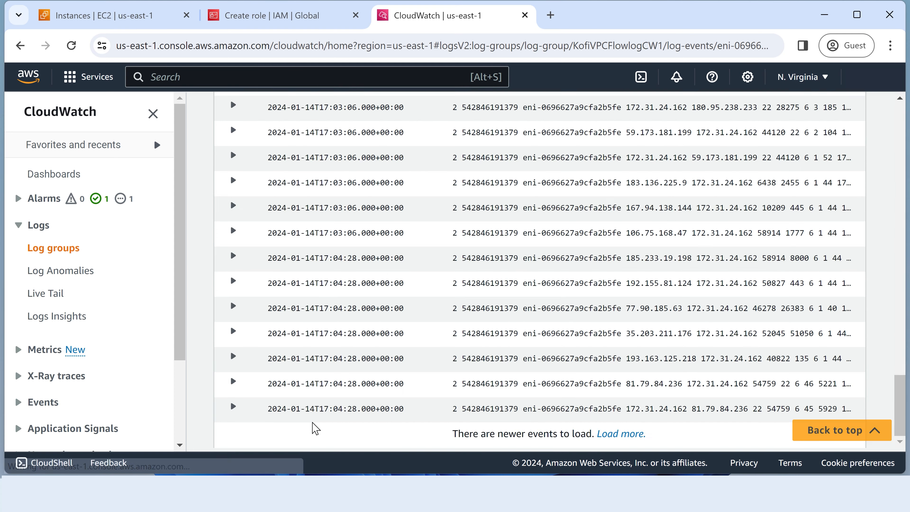
Step: Look through the stream's flow log events and expand the earliest record to read its full message
{"action": "scroll", "coordinate": [499, 344], "scroll_direction": "up", "scroll_amount": 15}
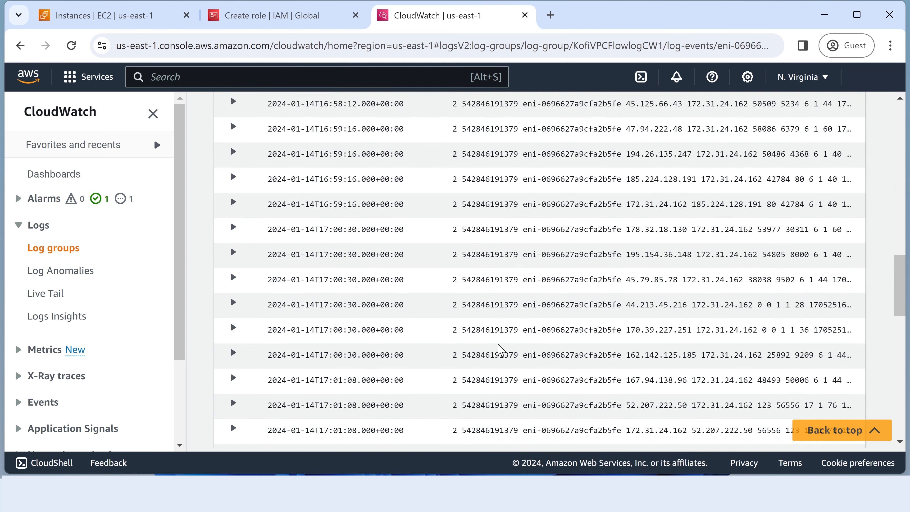
{"action": "scroll", "coordinate": [498, 344], "scroll_direction": "down", "scroll_amount": 15}
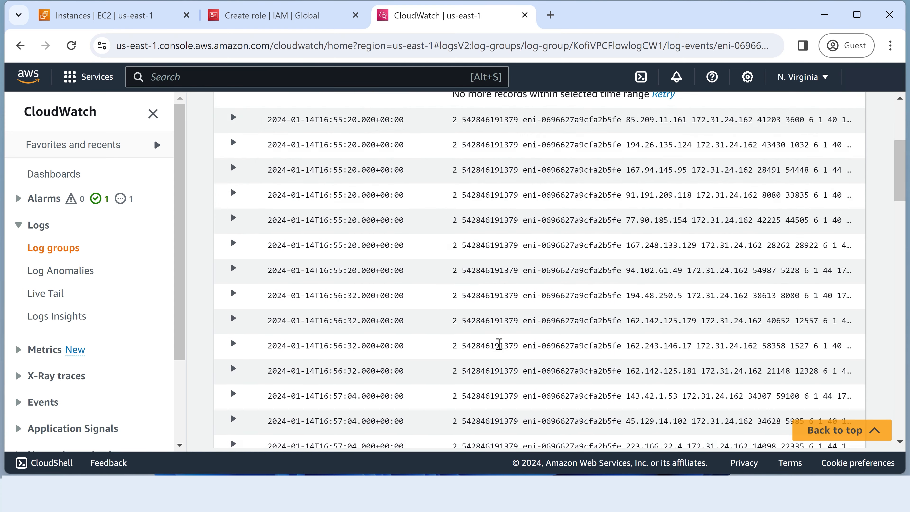
{"action": "scroll", "coordinate": [499, 344], "scroll_direction": "down", "scroll_amount": 3}
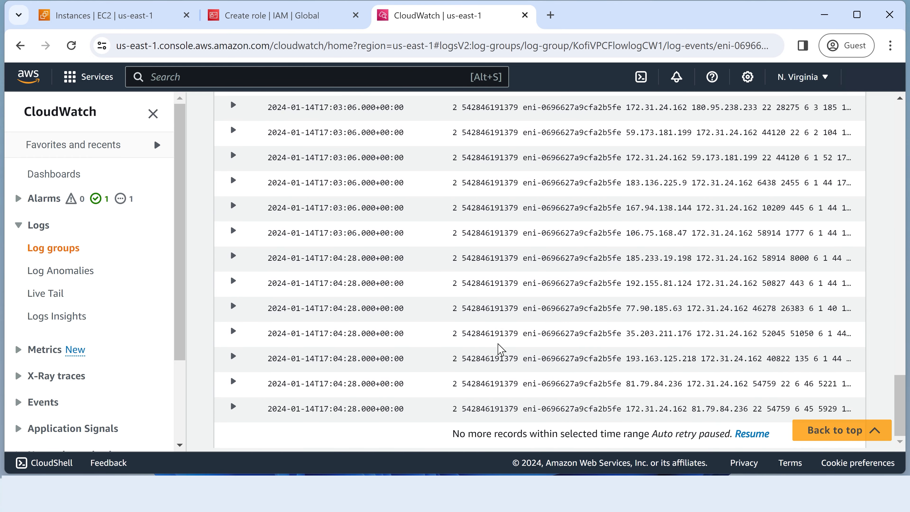
{"action": "scroll", "coordinate": [498, 344], "scroll_direction": "up", "scroll_amount": 10}
{"action": "scroll", "coordinate": [499, 343], "scroll_direction": "up", "scroll_amount": 10}
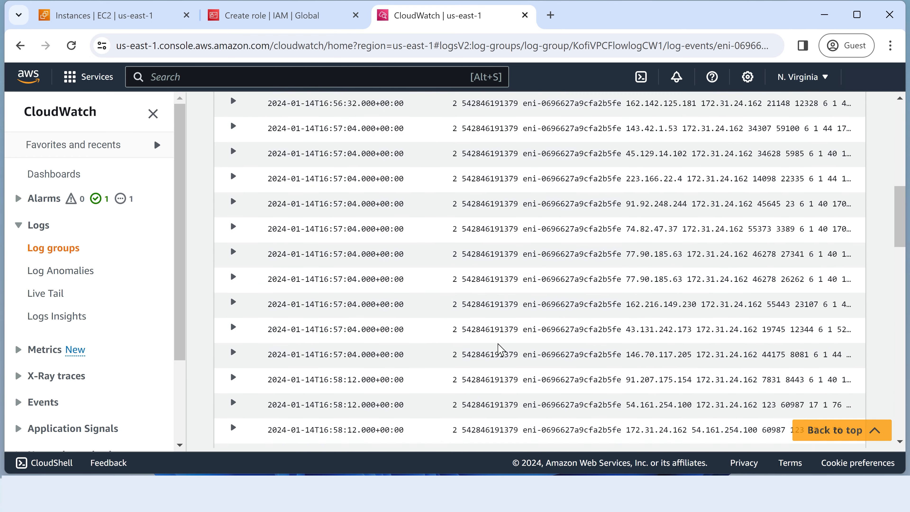
{"action": "scroll", "coordinate": [499, 343], "scroll_direction": "down", "scroll_amount": 3}
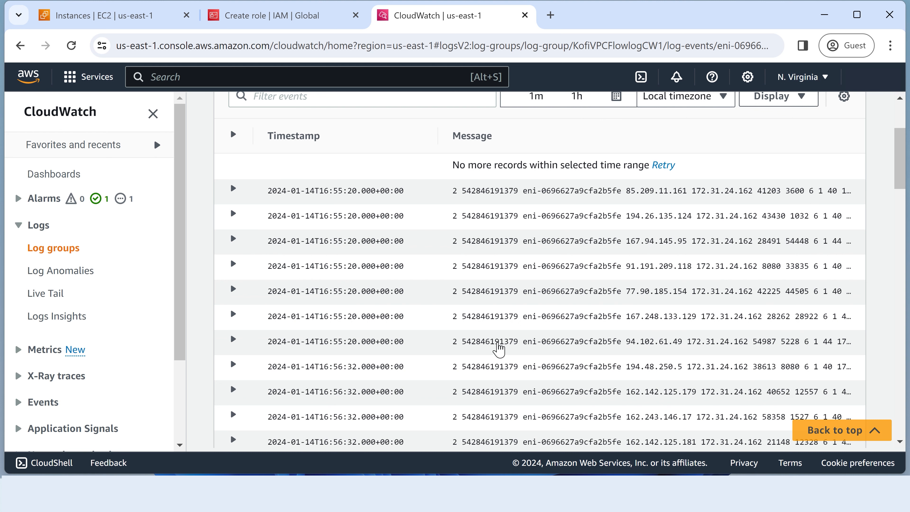
{"action": "left_click", "coordinate": [233, 189]}
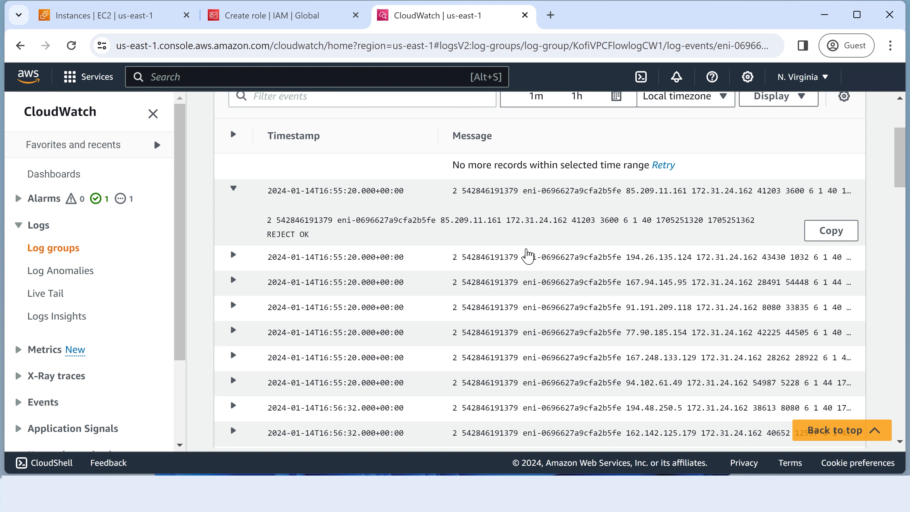
{"action": "scroll", "coordinate": [484, 237], "scroll_direction": "down", "scroll_amount": 2}
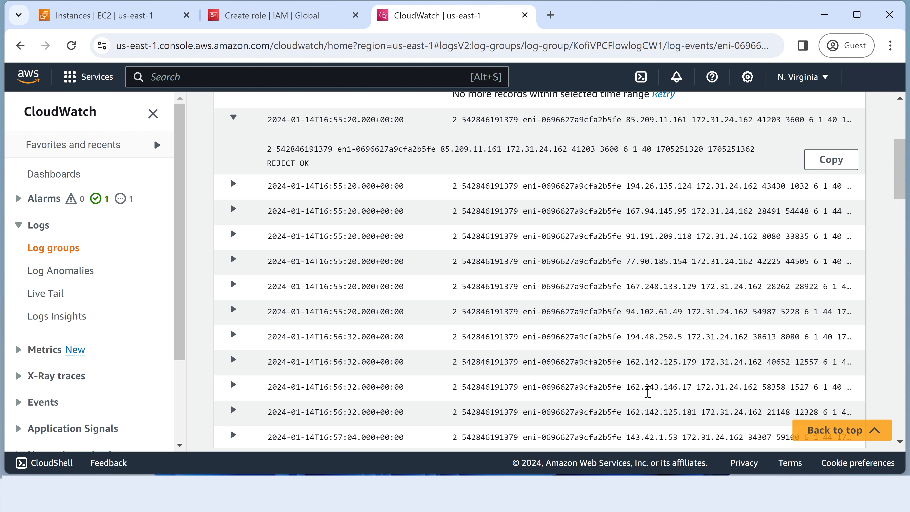
{"action": "scroll", "coordinate": [648, 390], "scroll_direction": "up", "scroll_amount": 4}
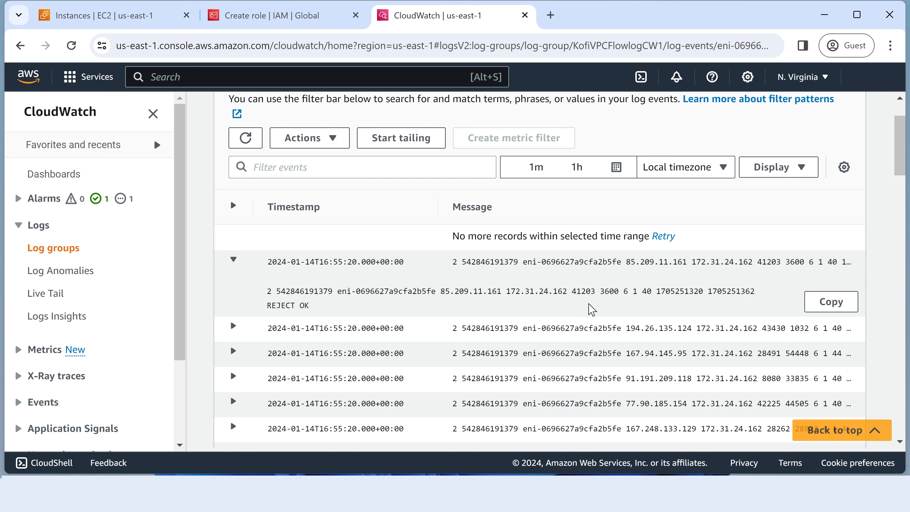
Step: Look through more of the stream's flow log events and expand the record from source 94.102.61.49 to read its full message
{"action": "scroll", "coordinate": [452, 283], "scroll_direction": "down", "scroll_amount": 4}
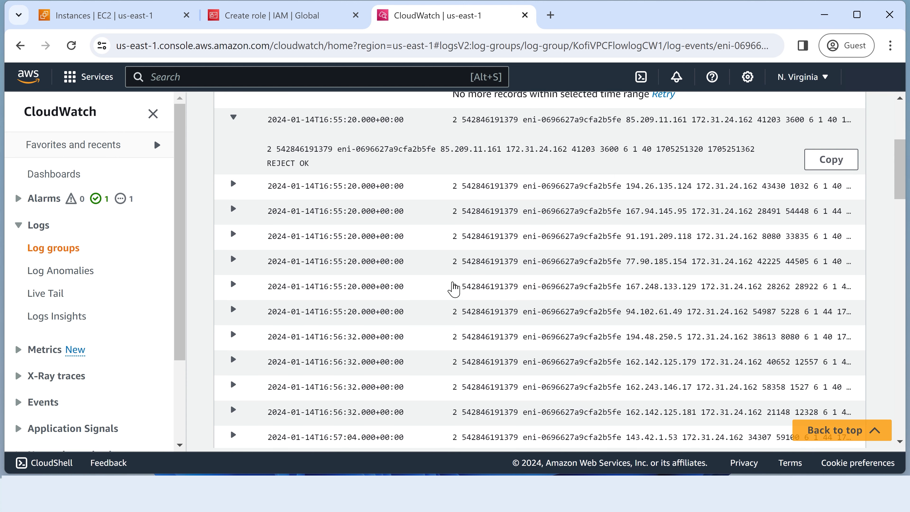
{"action": "scroll", "coordinate": [452, 285], "scroll_direction": "down", "scroll_amount": 4}
{"action": "scroll", "coordinate": [454, 285], "scroll_direction": "down", "scroll_amount": 8}
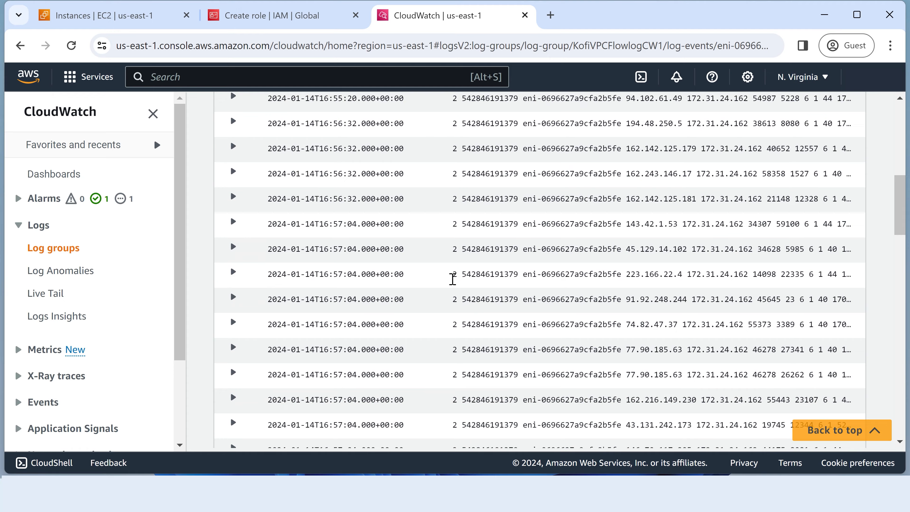
{"action": "scroll", "coordinate": [452, 279], "scroll_direction": "up", "scroll_amount": 16}
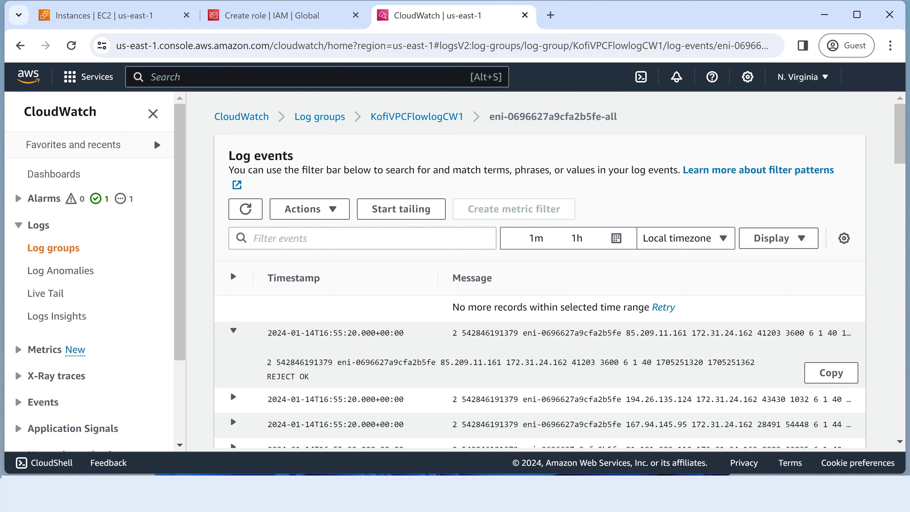
{"action": "scroll", "coordinate": [90, 287], "scroll_direction": "down", "scroll_amount": 3}
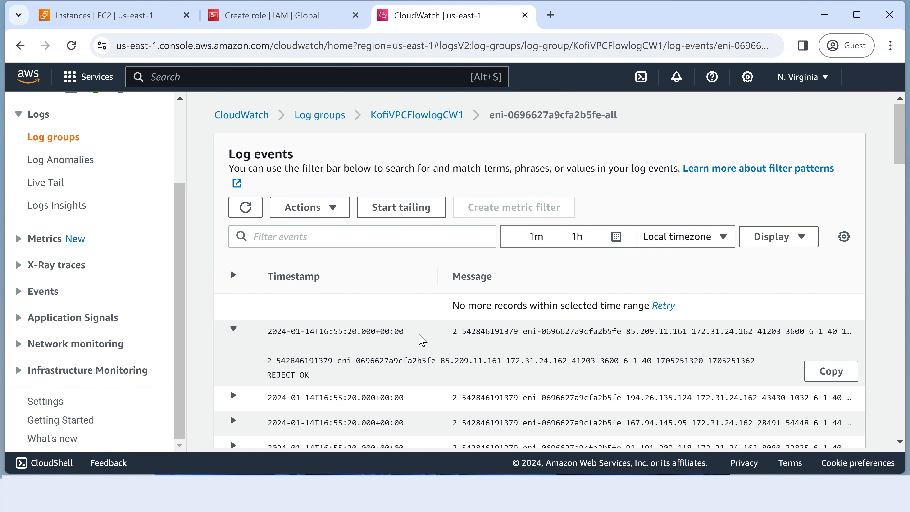
{"action": "scroll", "coordinate": [418, 339], "scroll_direction": "down", "scroll_amount": 2}
{"action": "scroll", "coordinate": [419, 340], "scroll_direction": "down", "scroll_amount": 5}
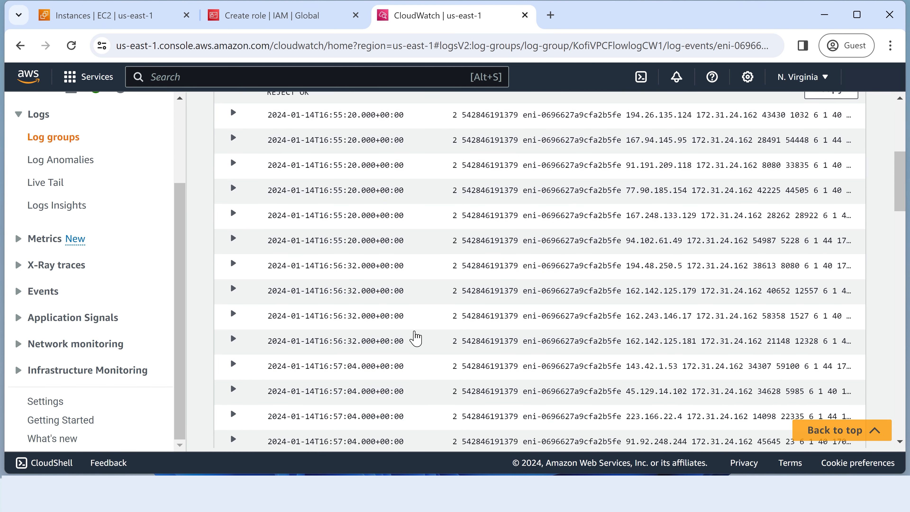
{"action": "left_click", "coordinate": [232, 239]}
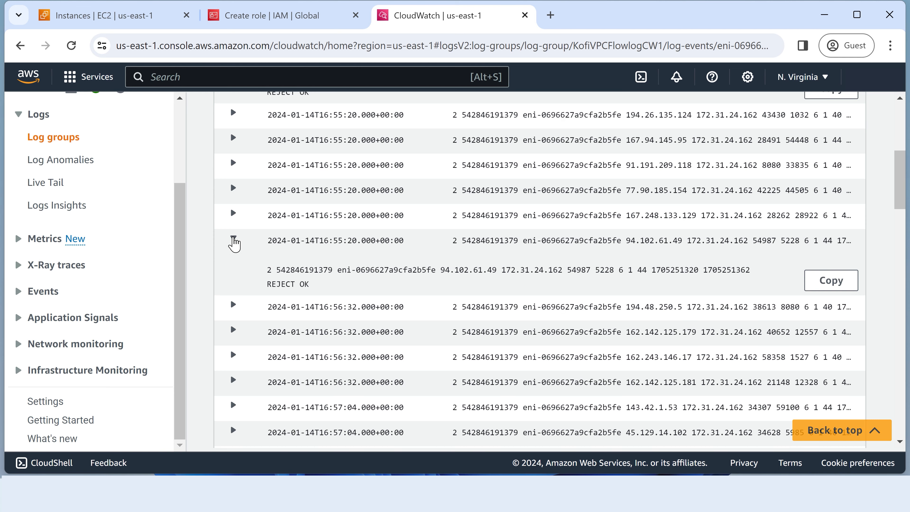
{"action": "scroll", "coordinate": [255, 249], "scroll_direction": "up", "scroll_amount": 3}
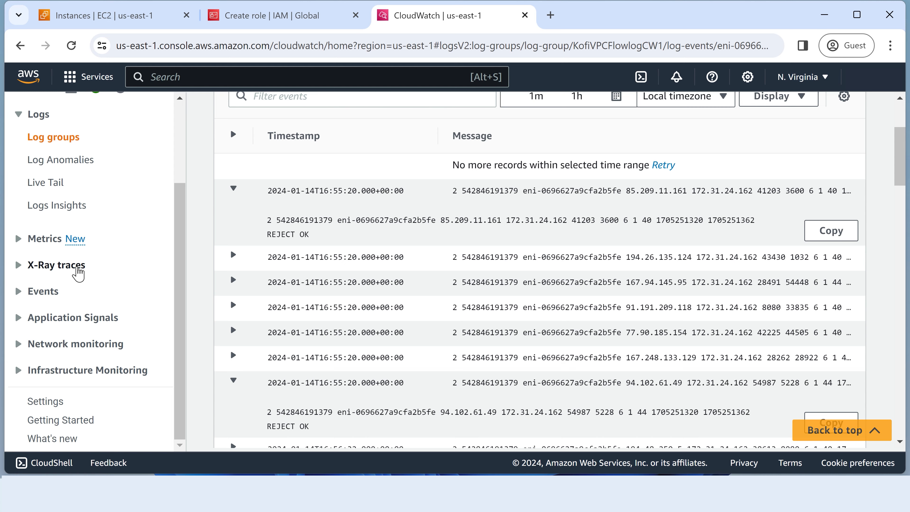
Step: Return to the log group KofiVPCFlowlogCW1 and start creating a metric filter from its metric filters
{"action": "scroll", "coordinate": [296, 168], "scroll_direction": "up", "scroll_amount": 4}
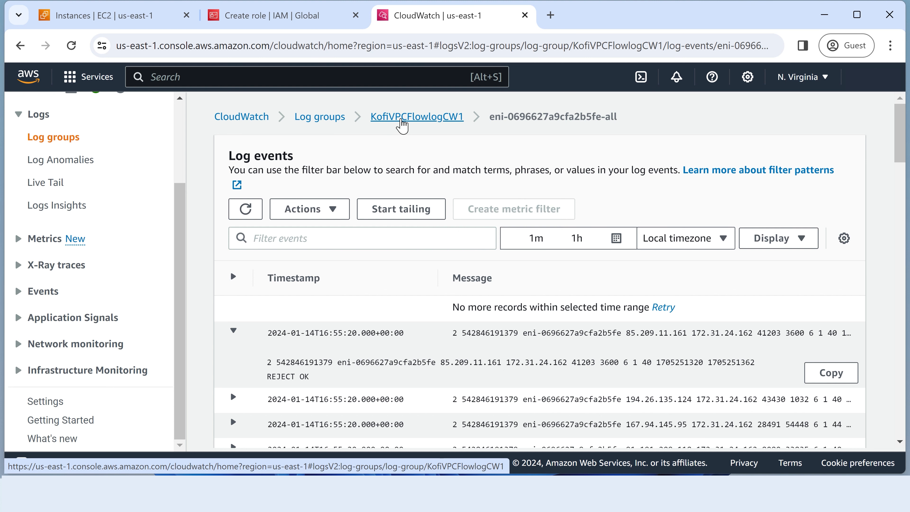
{"action": "left_click", "coordinate": [402, 125]}
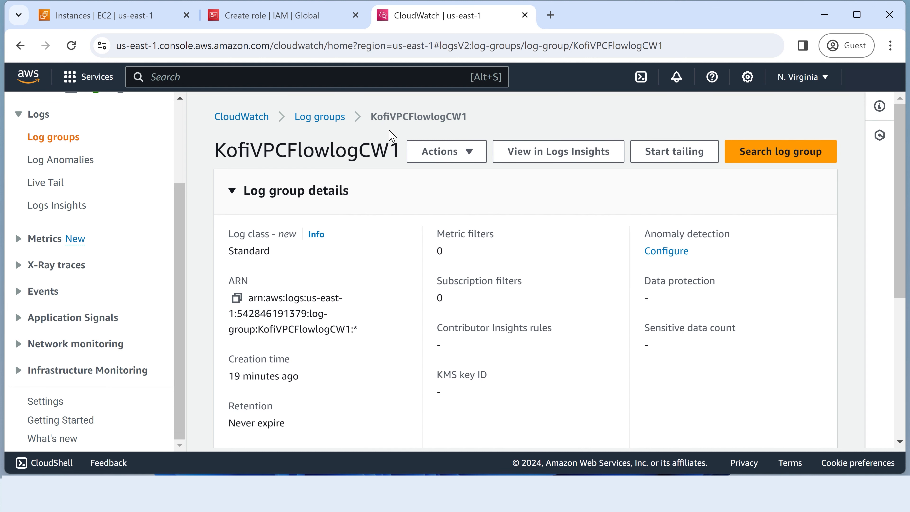
{"action": "scroll", "coordinate": [381, 314], "scroll_direction": "down", "scroll_amount": 5}
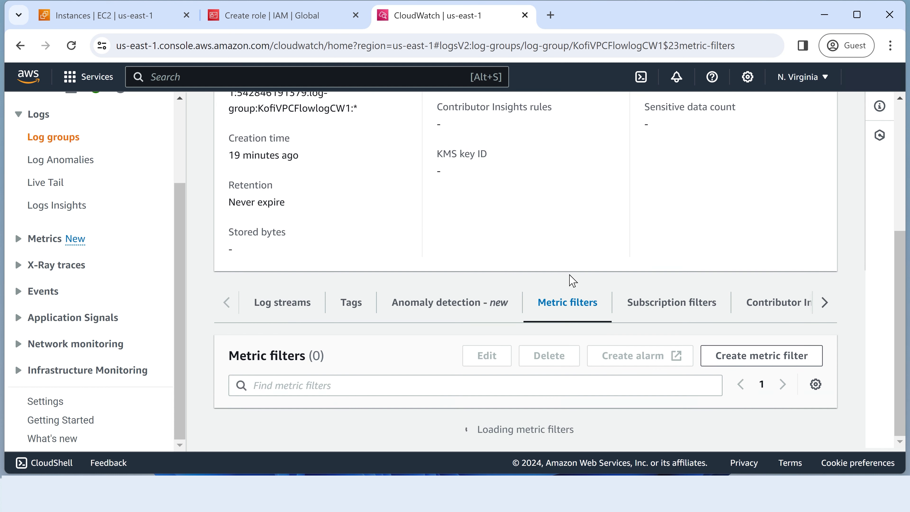
{"action": "scroll", "coordinate": [440, 297], "scroll_direction": "down", "scroll_amount": 2}
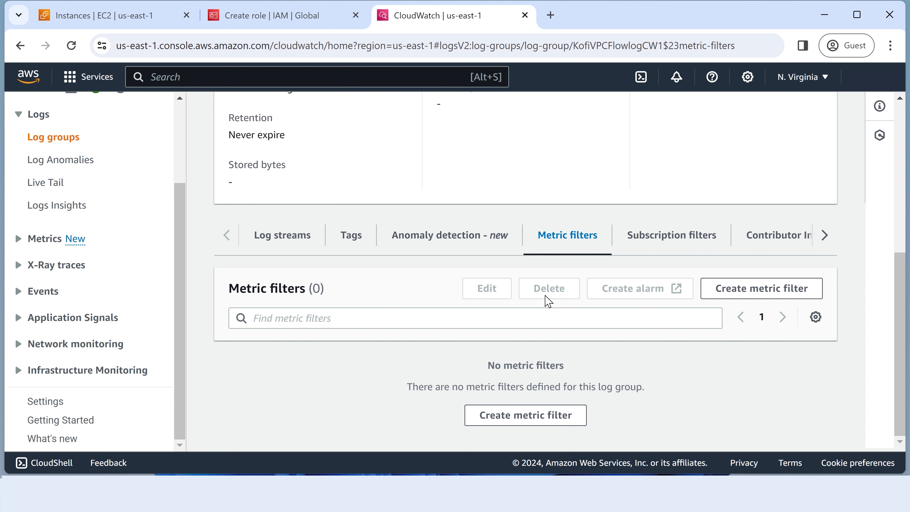
{"action": "left_click", "coordinate": [737, 296]}
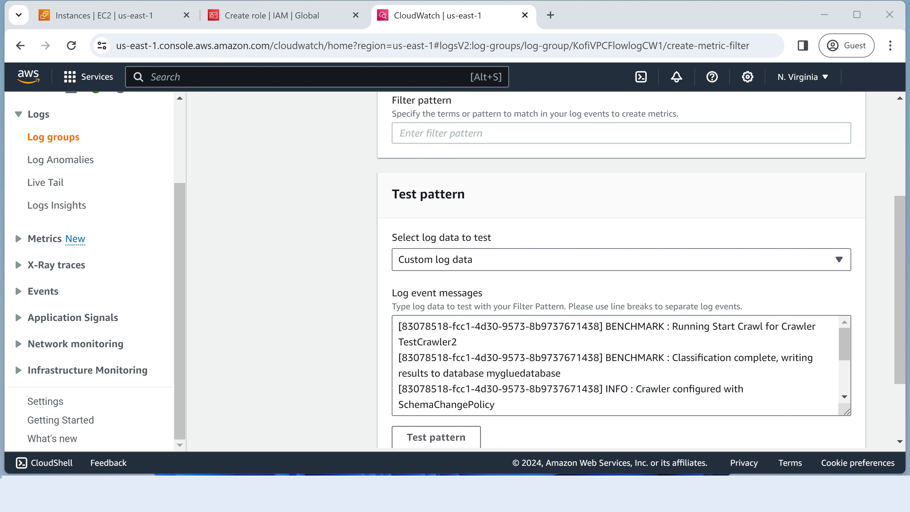
Step: Set the filter pattern to [version, account, eni, source, destination, srcport, destport="22", protocol="6", packets, bytes, windowstart, windowend, action="REJECT", flowlogstatus]
{"action": "left_click", "coordinate": [444, 134]}
{"action": "key", "text": "ctrl+v"}
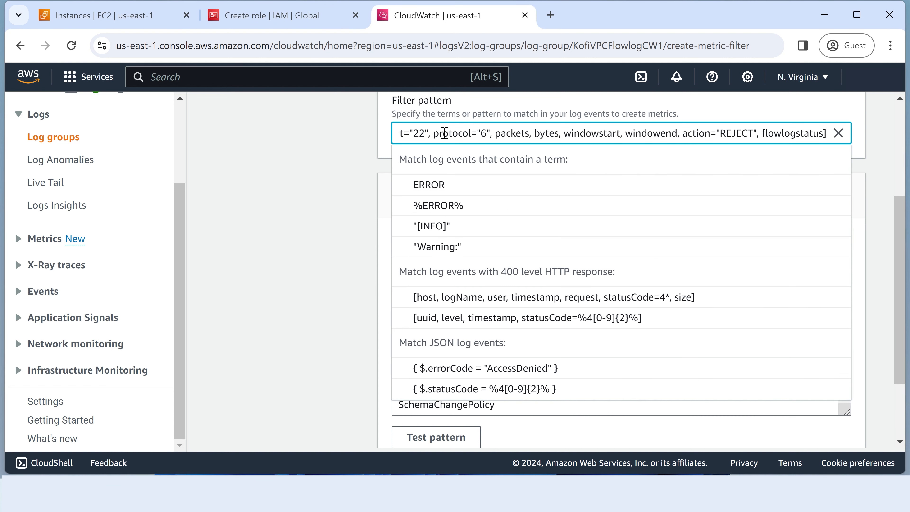
{"action": "left_click", "coordinate": [824, 112]}
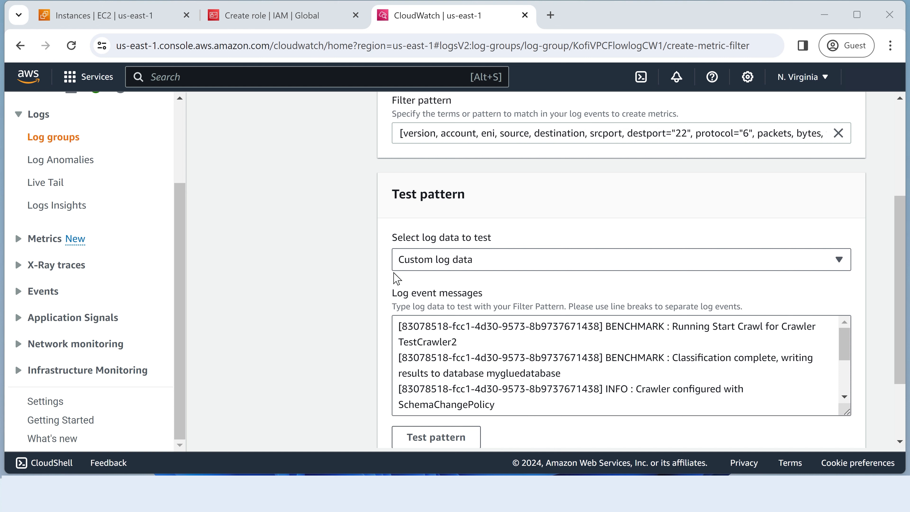
Step: Replace the custom test log data with sample VPC flow log records for ports 22 and 80, and test the filter pattern
{"action": "left_click", "coordinate": [498, 403]}
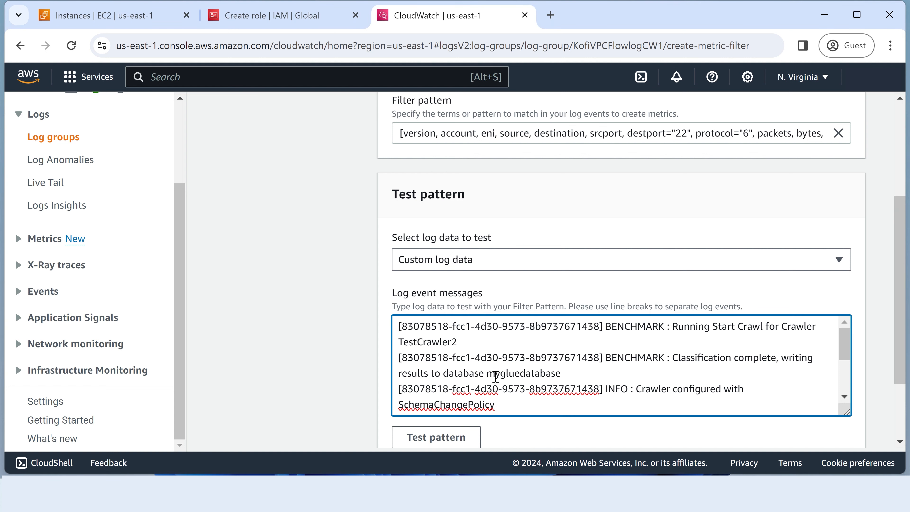
{"action": "key", "text": "ctrl+a"}
{"action": "key", "text": "BackSpace"}
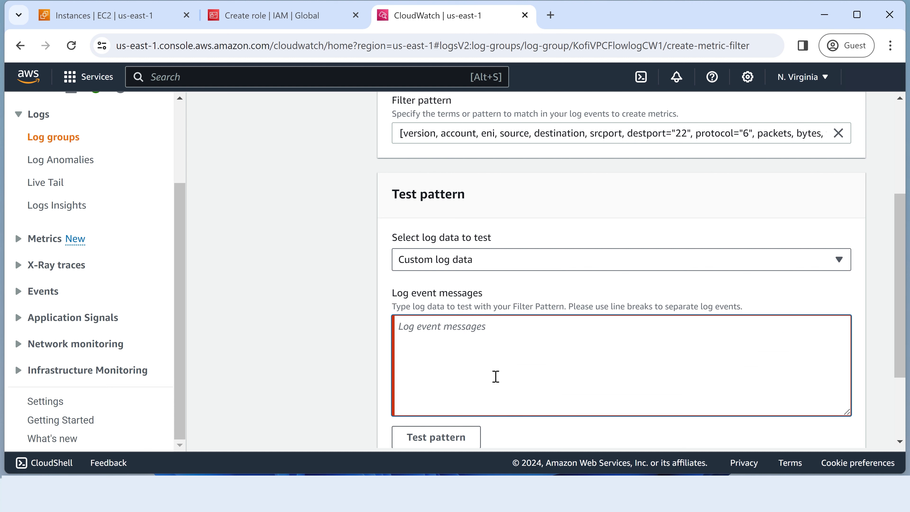
{"action": "key", "text": "ctrl+v"}
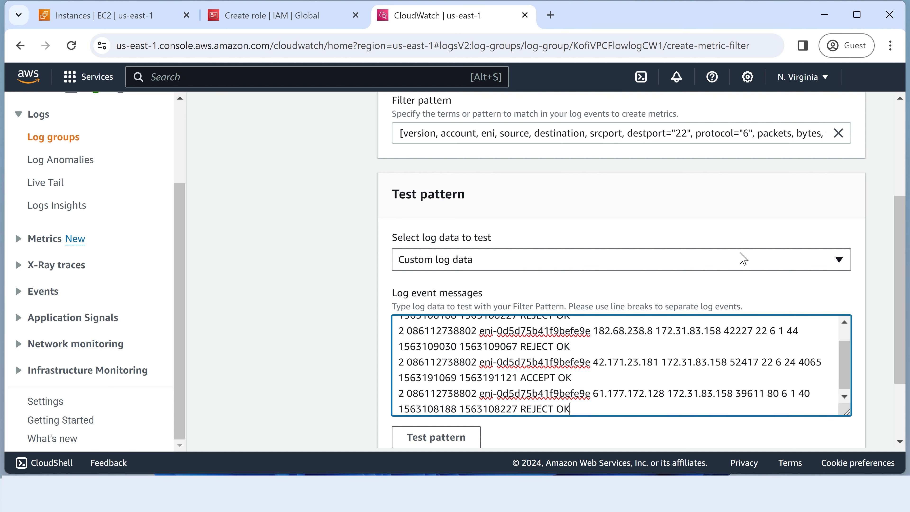
{"action": "scroll", "coordinate": [740, 258], "scroll_direction": "down", "scroll_amount": 3}
{"action": "left_click", "coordinate": [436, 343]}
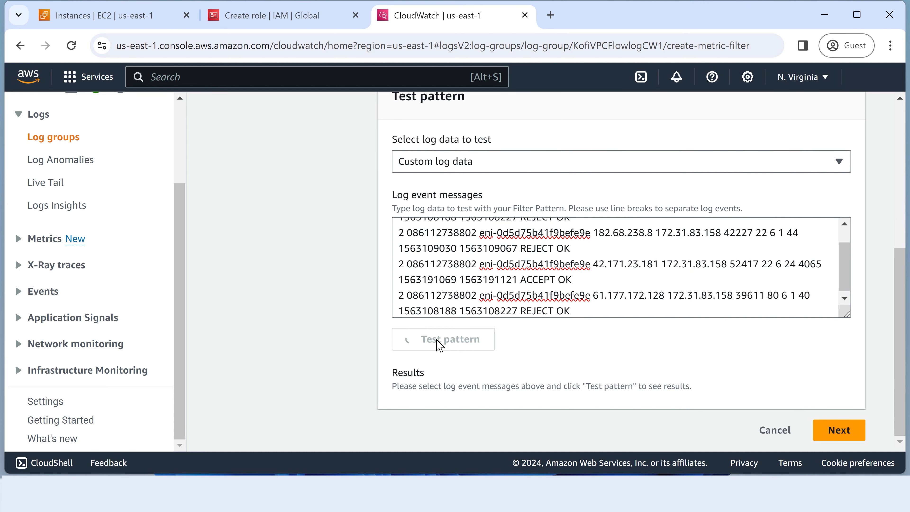
{"action": "scroll", "coordinate": [501, 344], "scroll_direction": "down", "scroll_amount": 3}
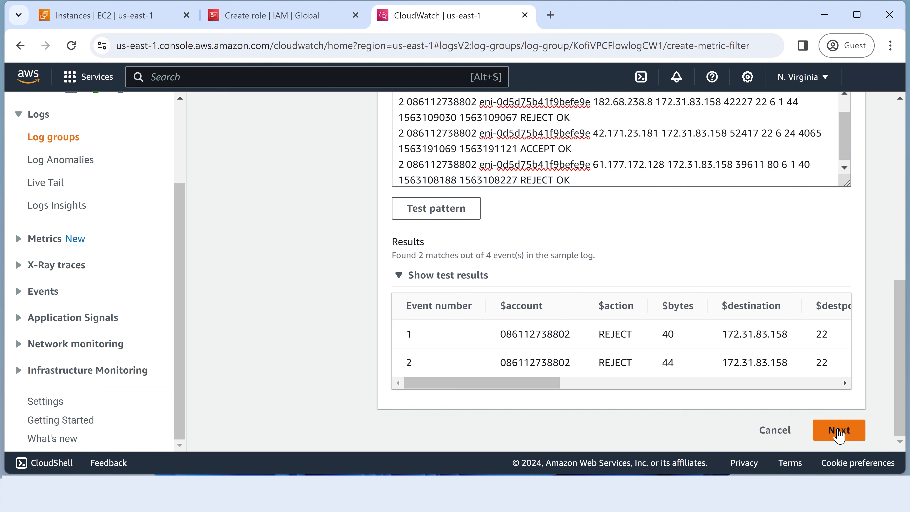
Step: Continue to the metric assignment and enter test-port22-access as the metric name
{"action": "left_click", "coordinate": [838, 431]}
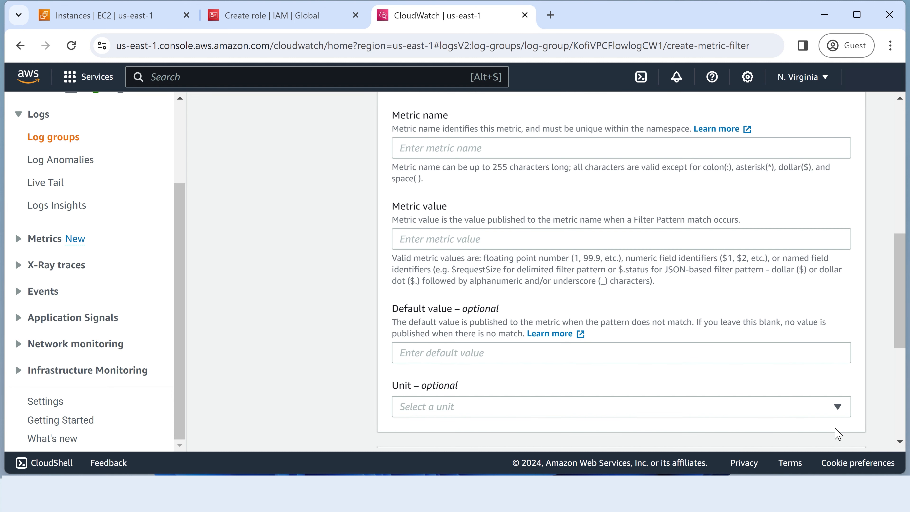
{"action": "left_click", "coordinate": [457, 149]}
{"action": "type", "text": "test"}
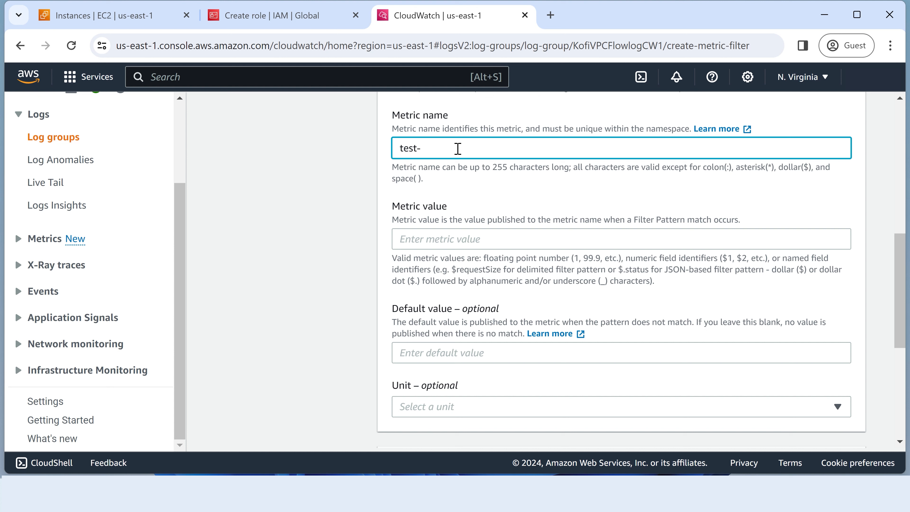
{"action": "type", "text": "-port22-access"}
Step: Move the text test-port22-access from the metric name to the filter name
{"action": "scroll", "coordinate": [448, 238], "scroll_direction": "up", "scroll_amount": 3}
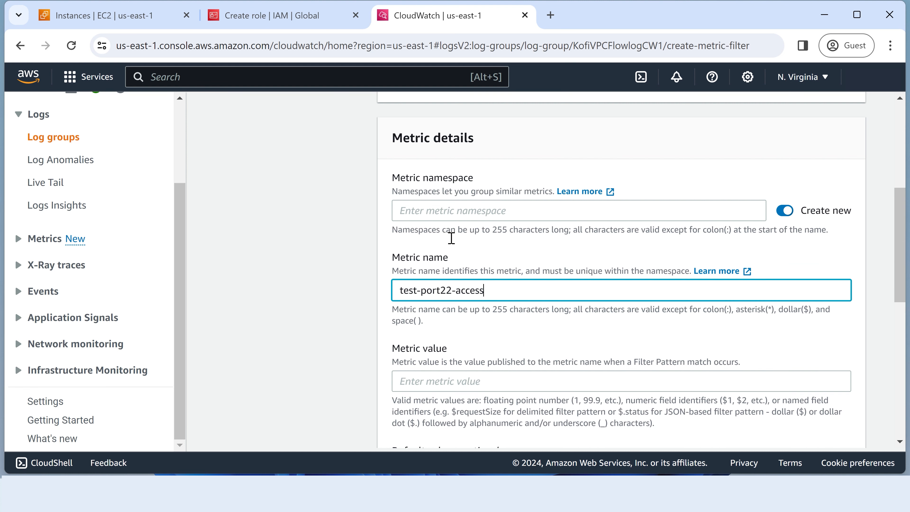
{"action": "scroll", "coordinate": [482, 285], "scroll_direction": "up", "scroll_amount": 6}
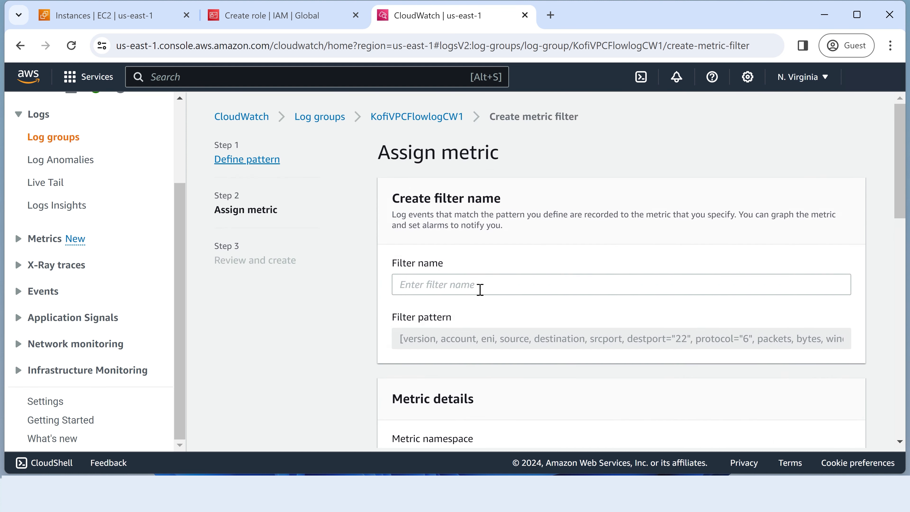
{"action": "scroll", "coordinate": [479, 290], "scroll_direction": "down", "scroll_amount": 4}
{"action": "scroll", "coordinate": [479, 289], "scroll_direction": "up", "scroll_amount": 1}
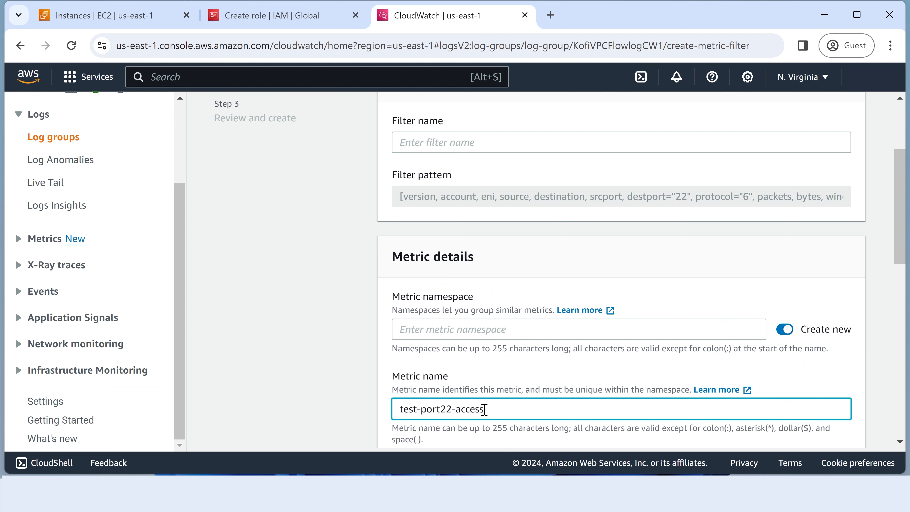
{"action": "left_click_drag", "start_coordinate": [483, 410], "coordinate": [367, 413]}
{"action": "key", "text": "ctrl+c"}
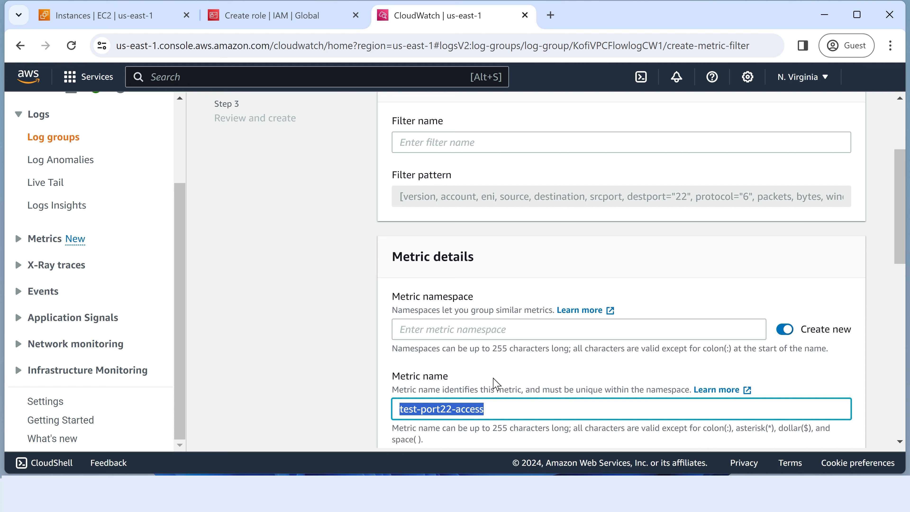
{"action": "key", "text": "BackSpace"}
{"action": "scroll", "coordinate": [424, 148], "scroll_direction": "up", "scroll_amount": 3}
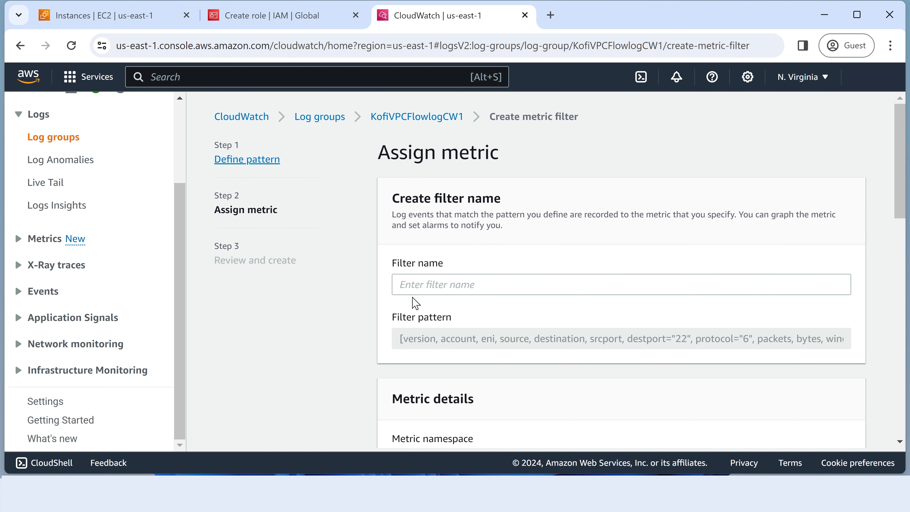
{"action": "left_click", "coordinate": [424, 287]}
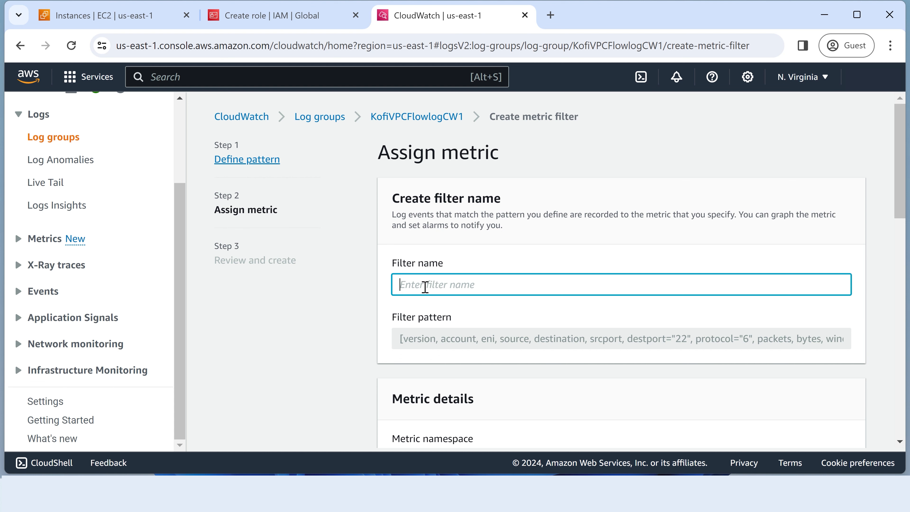
{"action": "key", "text": "ctrl+v"}
Step: Set the metric namespace to kofivpcflowlogs and the metric name to SSH-Connection-Checker
{"action": "scroll", "coordinate": [426, 289], "scroll_direction": "down", "scroll_amount": 5}
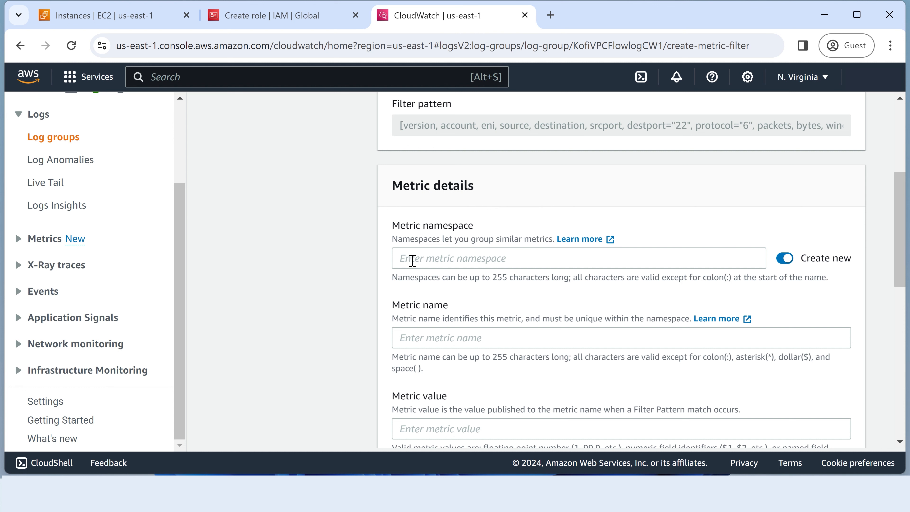
{"action": "left_click", "coordinate": [442, 261]}
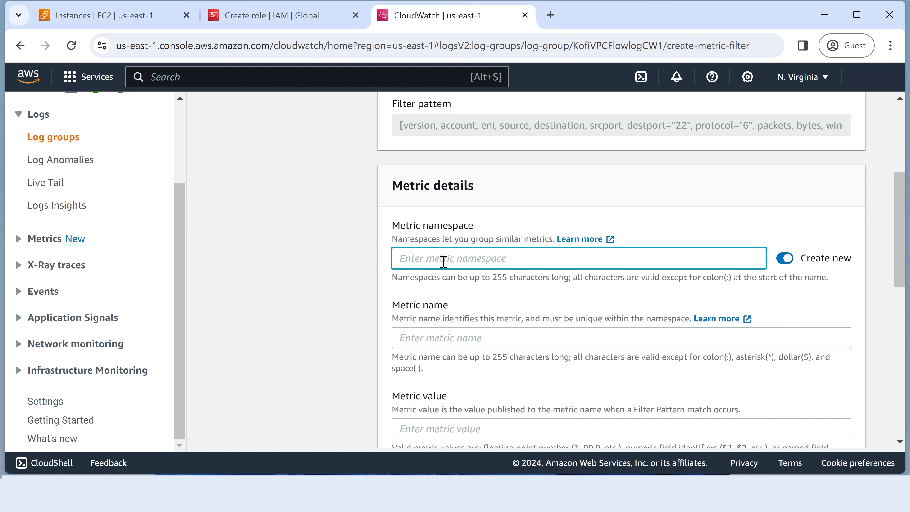
{"action": "type", "text": "kofivp"}
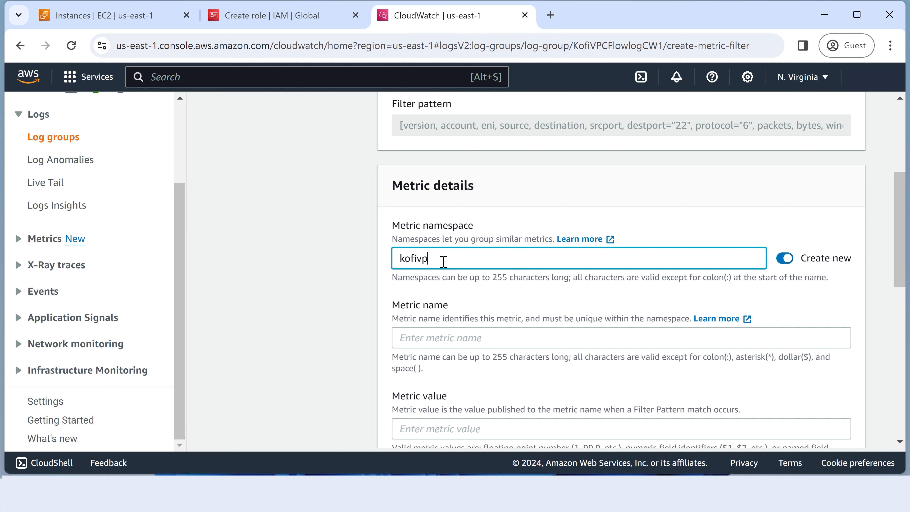
{"action": "type", "text": "cflowlogs"}
{"action": "scroll", "coordinate": [426, 273], "scroll_direction": "down", "scroll_amount": 2}
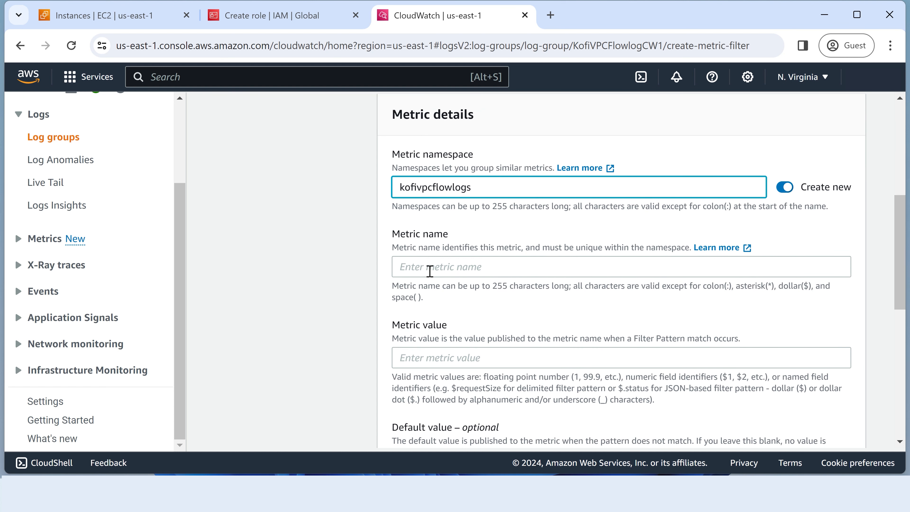
{"action": "left_click", "coordinate": [430, 270]}
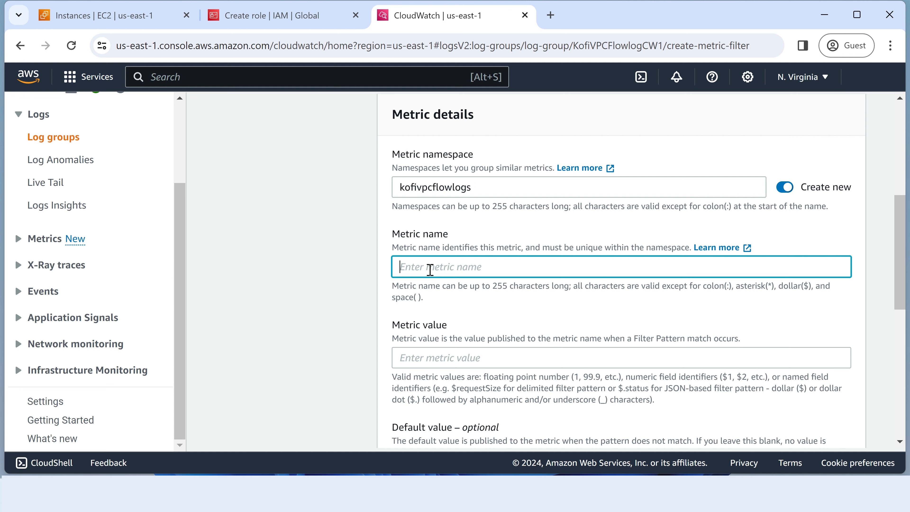
{"action": "type", "text": "SSH-Connection-Checker"}
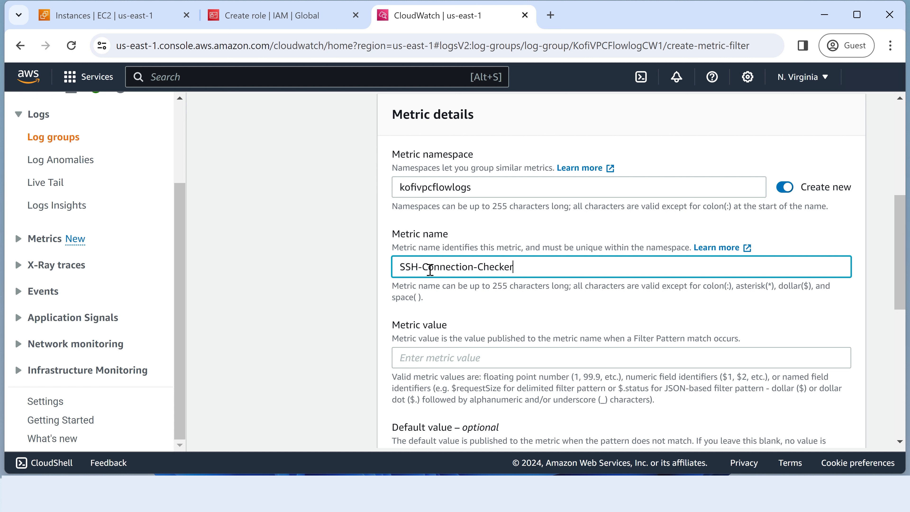
Step: Set the metric value to 1 and create the metric filter after reaching its review page
{"action": "scroll", "coordinate": [449, 309], "scroll_direction": "down", "scroll_amount": 2}
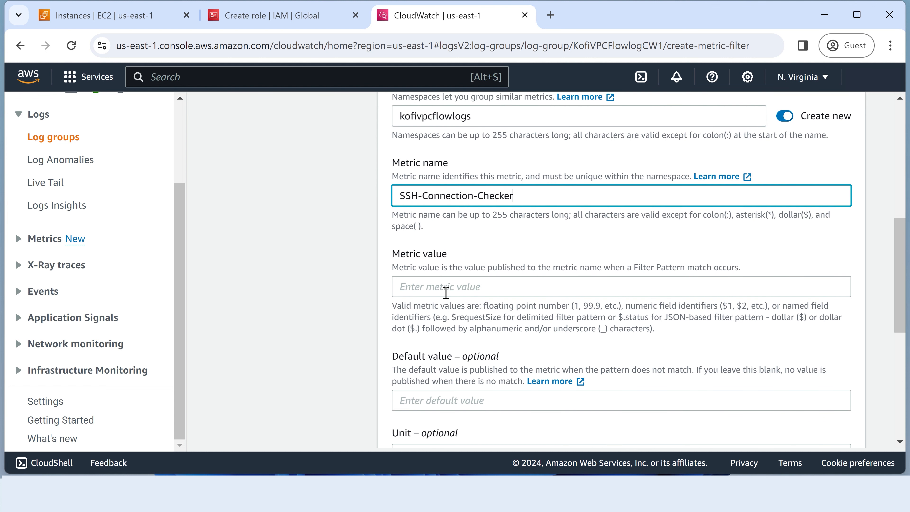
{"action": "left_click", "coordinate": [412, 289]}
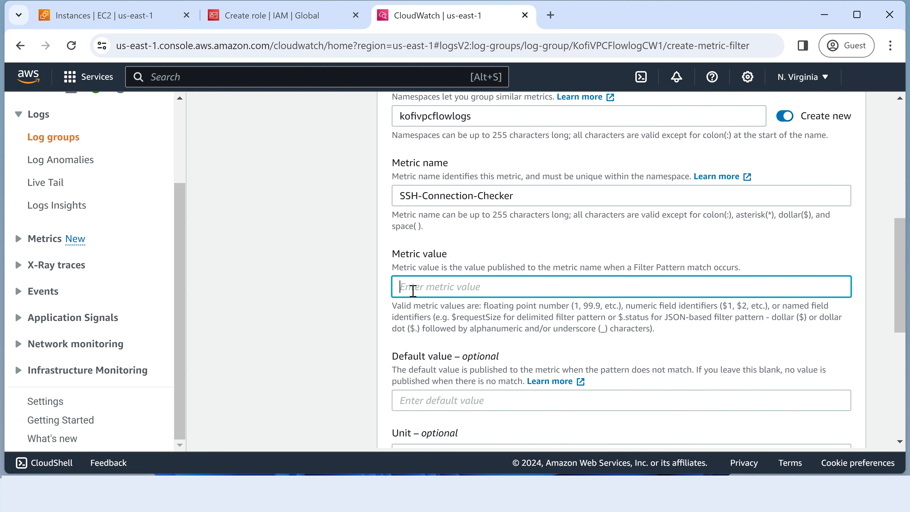
{"action": "type", "text": "1"}
{"action": "scroll", "coordinate": [747, 342], "scroll_direction": "down", "scroll_amount": 8}
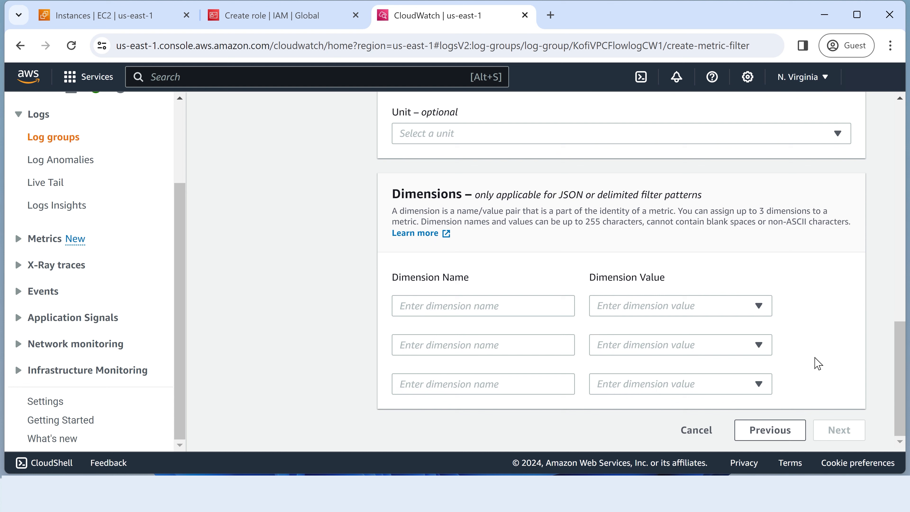
{"action": "left_click", "coordinate": [833, 433]}
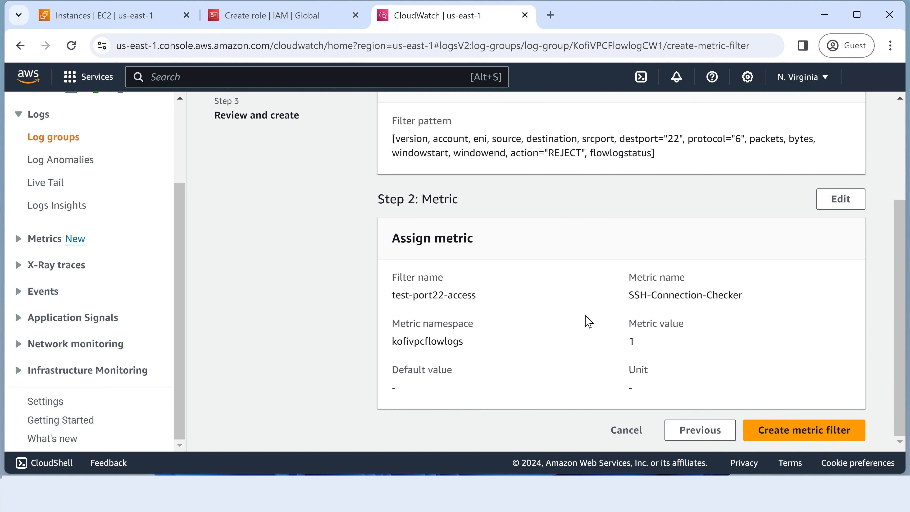
{"action": "left_click", "coordinate": [795, 432]}
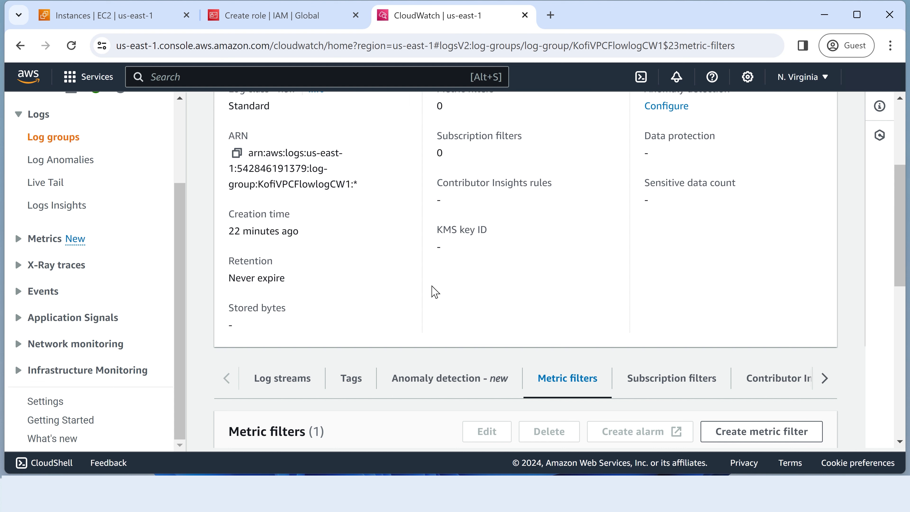
Step: Select the test-port22-access metric filter and start creating an alarm from it
{"action": "scroll", "coordinate": [431, 290], "scroll_direction": "down", "scroll_amount": 6}
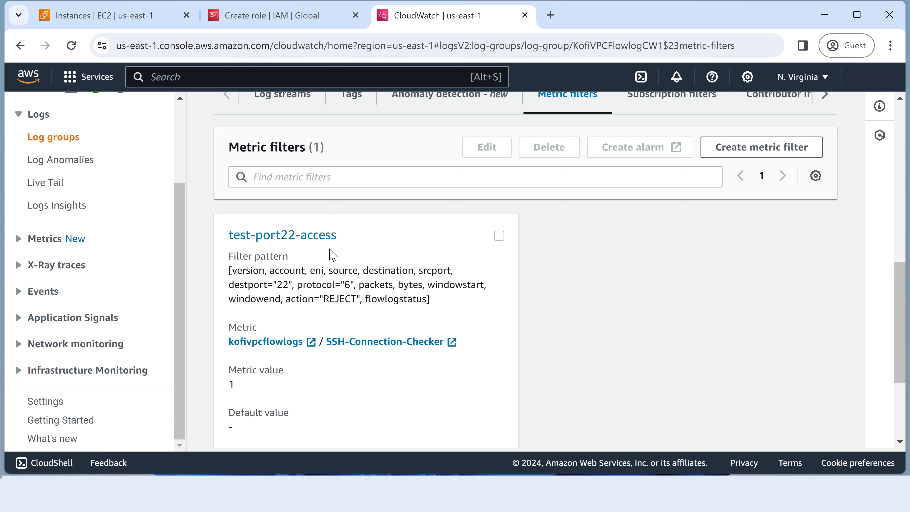
{"action": "scroll", "coordinate": [488, 236], "scroll_direction": "up", "scroll_amount": 2}
{"action": "scroll", "coordinate": [410, 256], "scroll_direction": "down", "scroll_amount": 4}
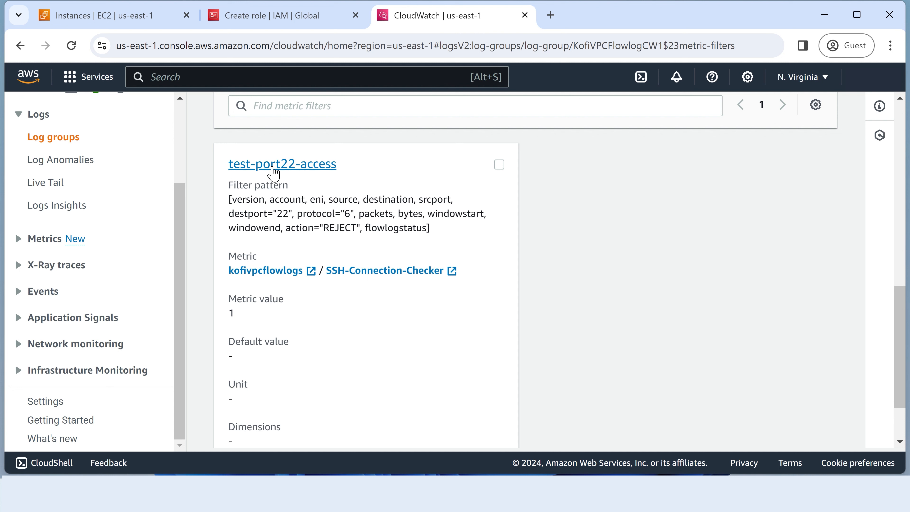
{"action": "left_click", "coordinate": [499, 166]}
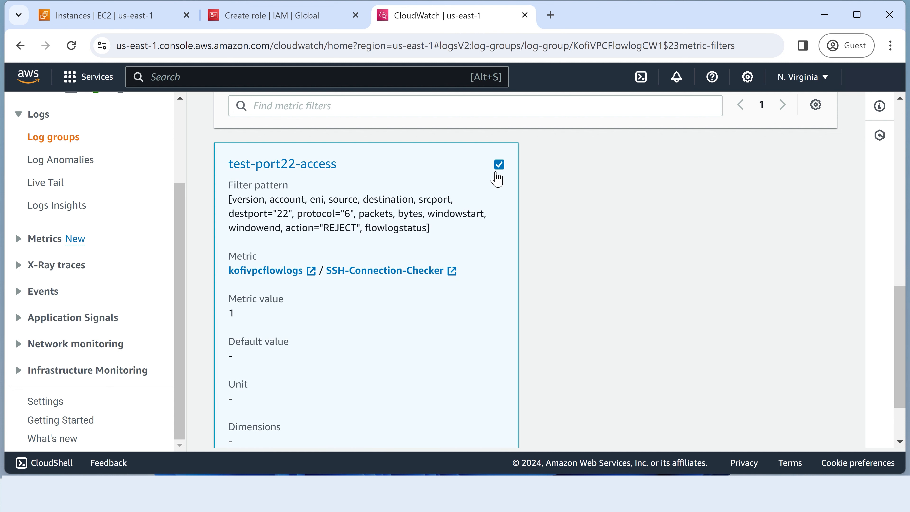
{"action": "scroll", "coordinate": [583, 235], "scroll_direction": "down", "scroll_amount": 3}
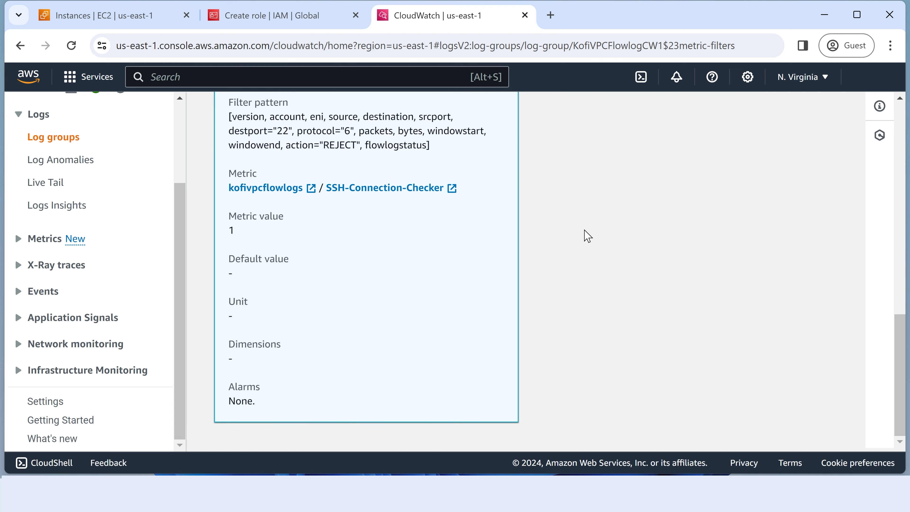
{"action": "scroll", "coordinate": [583, 234], "scroll_direction": "up", "scroll_amount": 7}
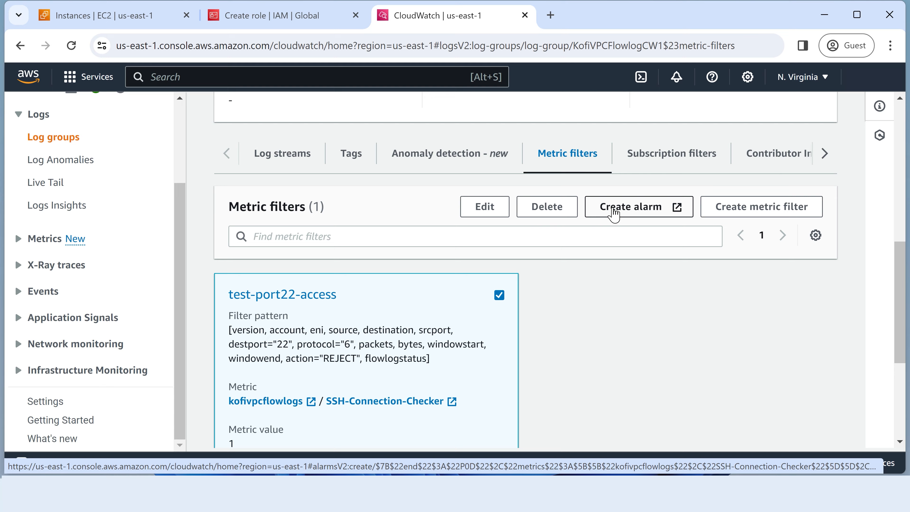
{"action": "left_click", "coordinate": [613, 212]}
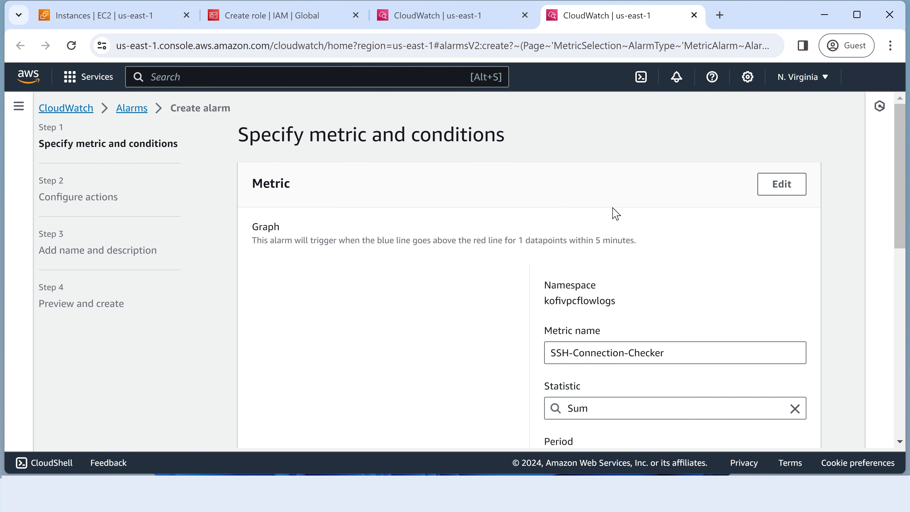
Step: Set the evaluation period of the SSH-Connection-Checker alarm metric to 1 minute
{"action": "scroll", "coordinate": [601, 240], "scroll_direction": "down", "scroll_amount": 4}
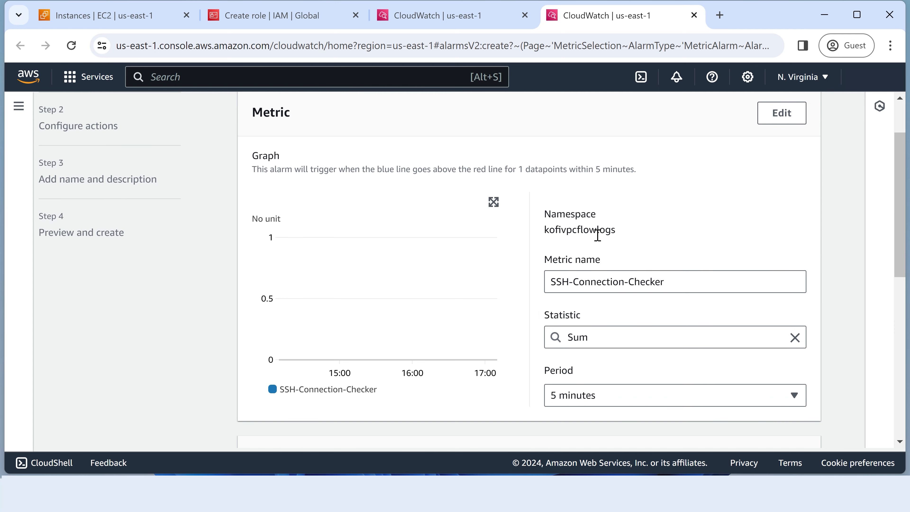
{"action": "left_click", "coordinate": [579, 328]}
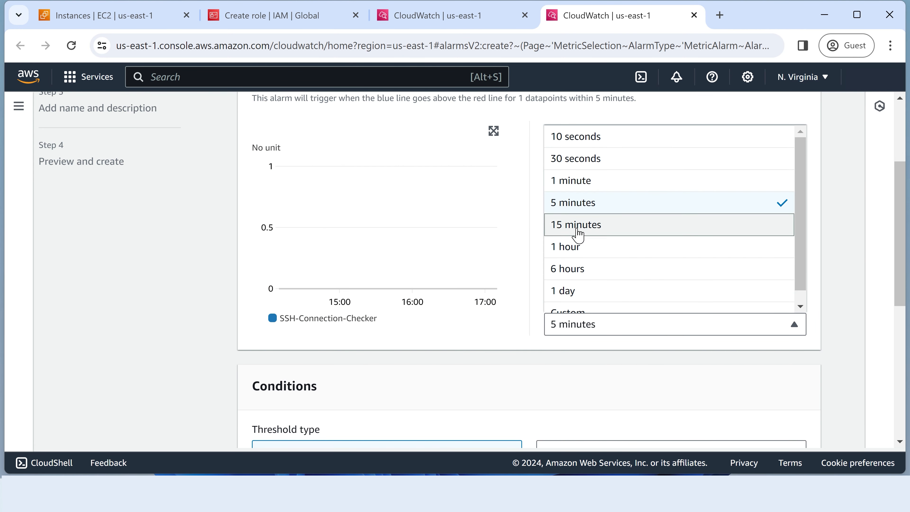
{"action": "left_click", "coordinate": [577, 181]}
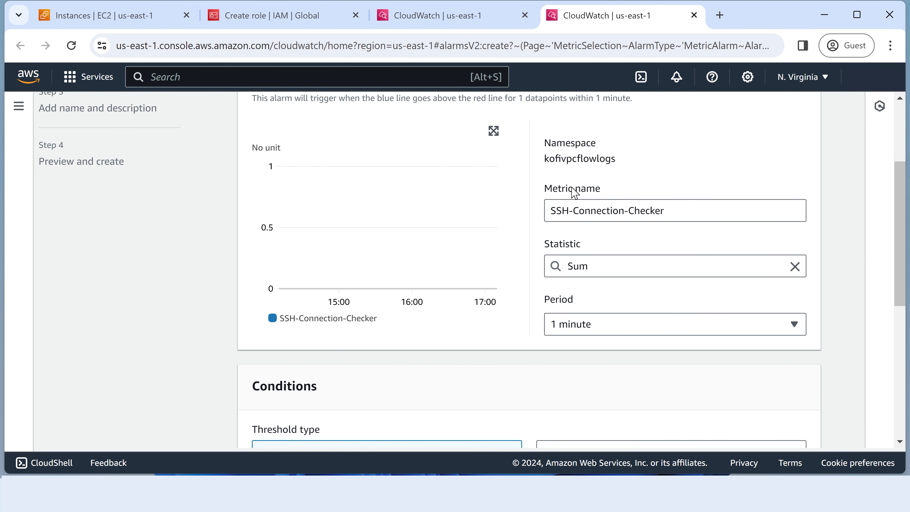
Step: Set the static alarm condition to Greater/Equal with a threshold of 1 and continue to the alarm actions
{"action": "scroll", "coordinate": [236, 323], "scroll_direction": "down", "scroll_amount": 4}
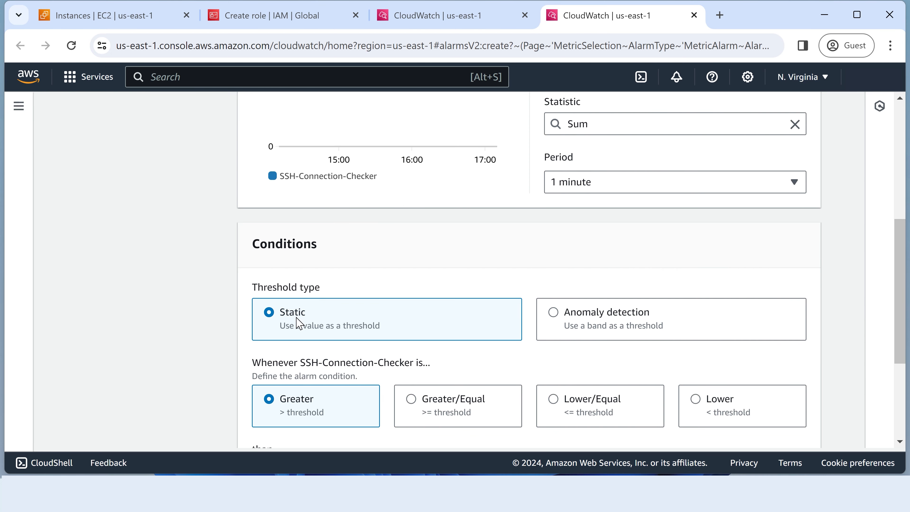
{"action": "scroll", "coordinate": [296, 318], "scroll_direction": "down", "scroll_amount": 4}
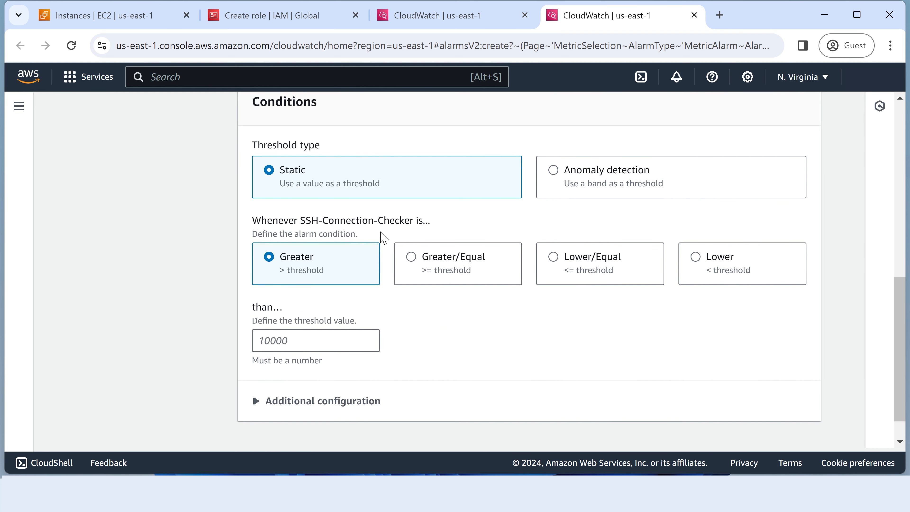
{"action": "left_click", "coordinate": [411, 258]}
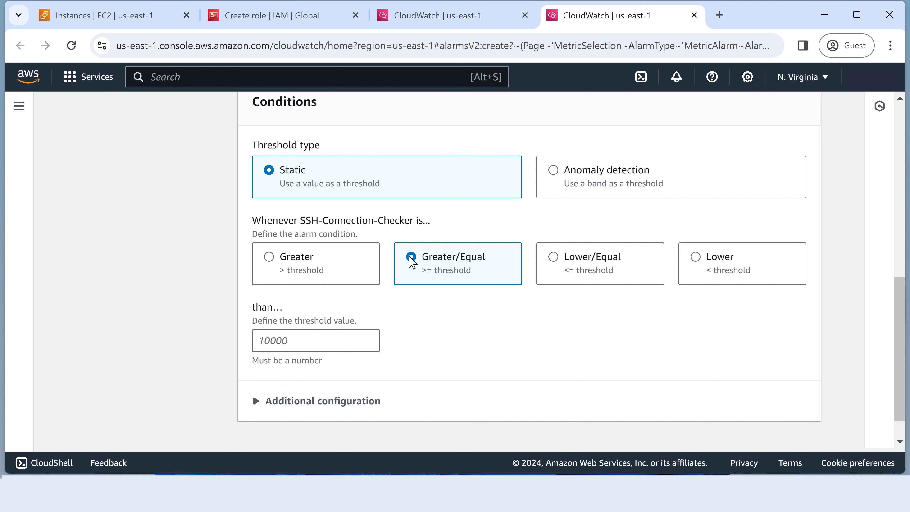
{"action": "left_click", "coordinate": [282, 340]}
{"action": "type", "text": "1"}
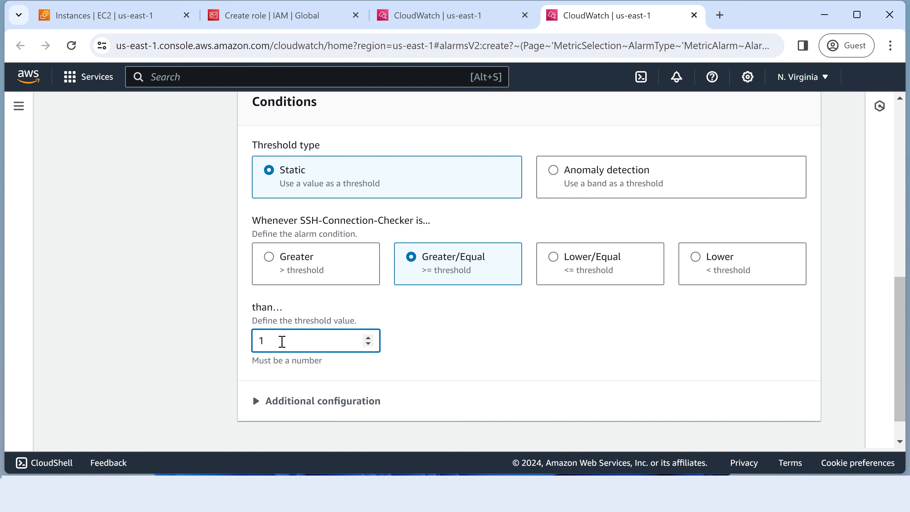
{"action": "scroll", "coordinate": [458, 342], "scroll_direction": "down", "scroll_amount": 1}
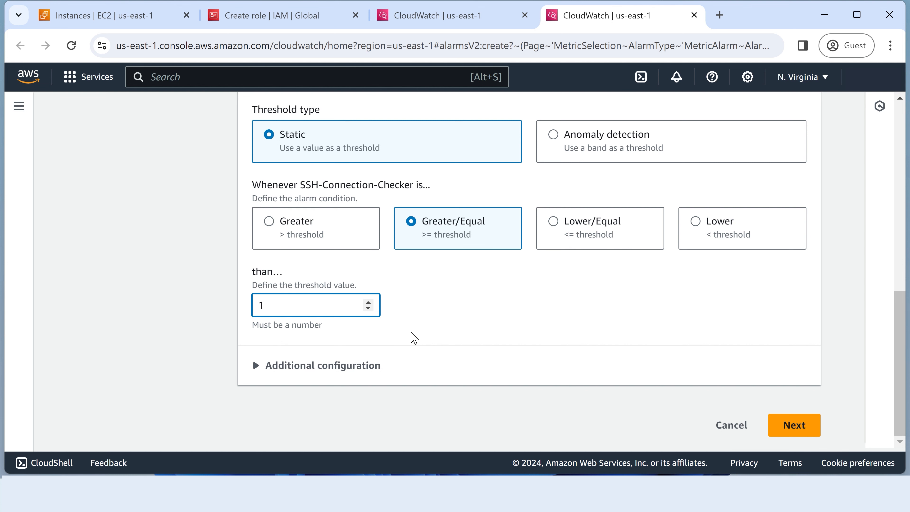
{"action": "left_click", "coordinate": [782, 429]}
Step: Choose to create a new SNS topic for the In alarm notification and name it MytestSNSFlowlogs
{"action": "scroll", "coordinate": [538, 376], "scroll_direction": "down", "scroll_amount": 2}
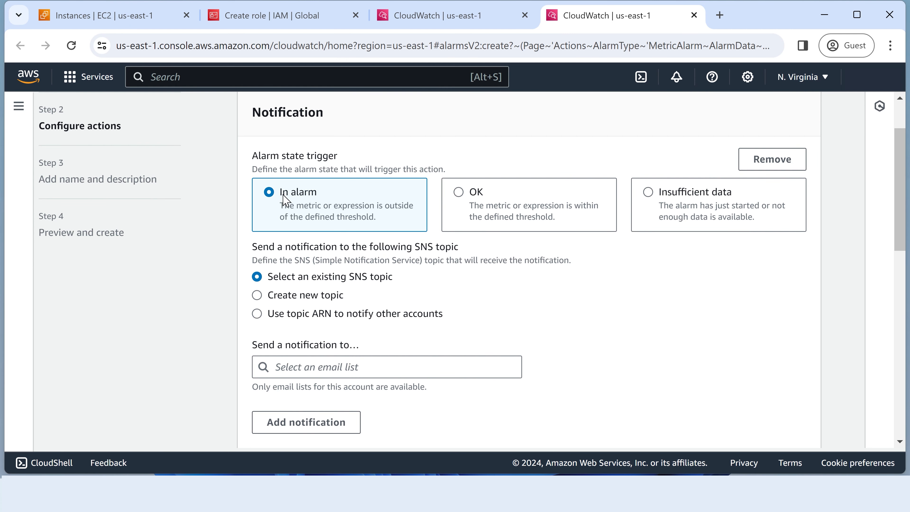
{"action": "left_click", "coordinate": [276, 298]}
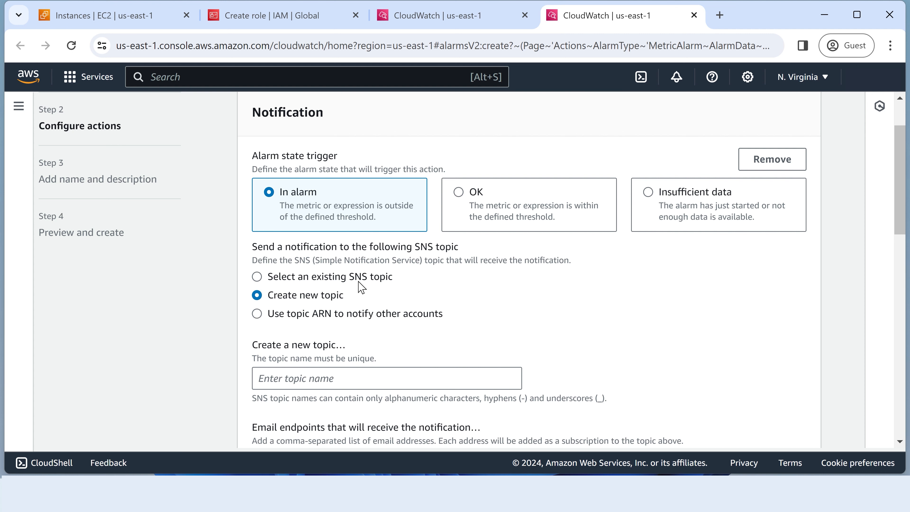
{"action": "scroll", "coordinate": [412, 310], "scroll_direction": "down", "scroll_amount": 2}
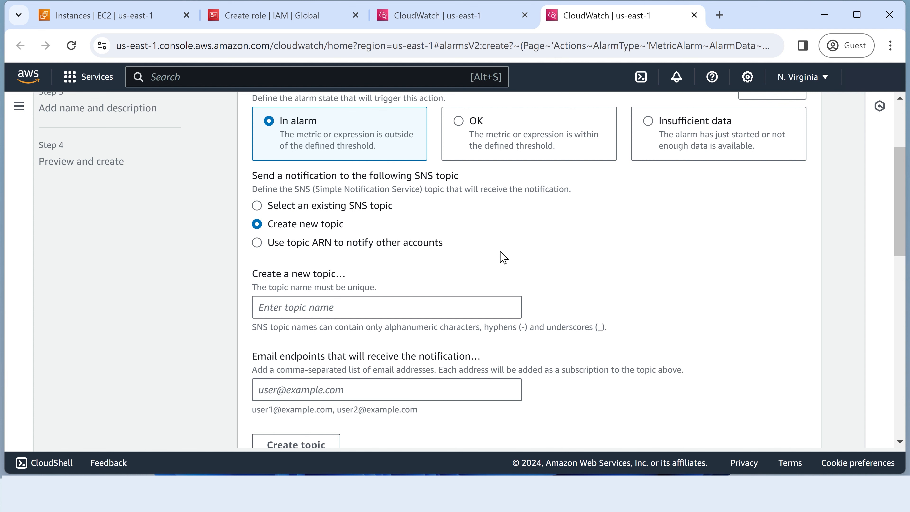
{"action": "scroll", "coordinate": [457, 269], "scroll_direction": "down", "scroll_amount": 2}
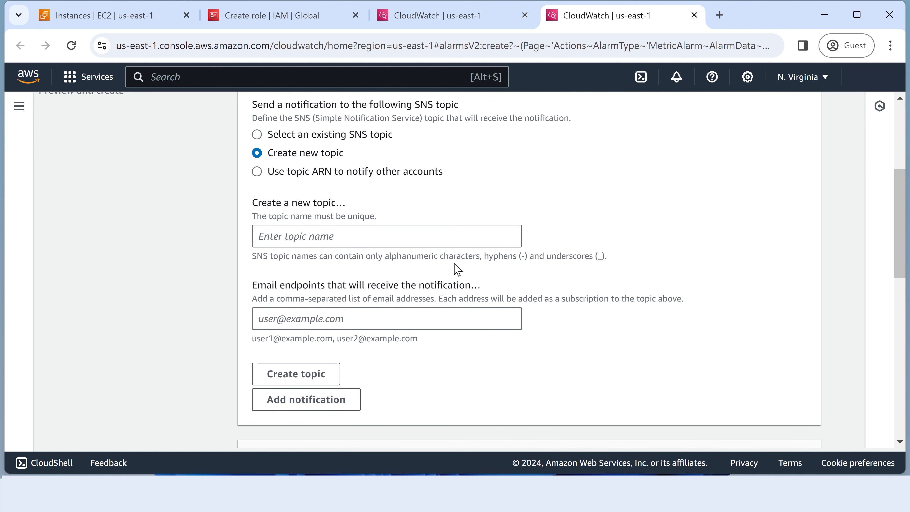
{"action": "left_click", "coordinate": [352, 239]}
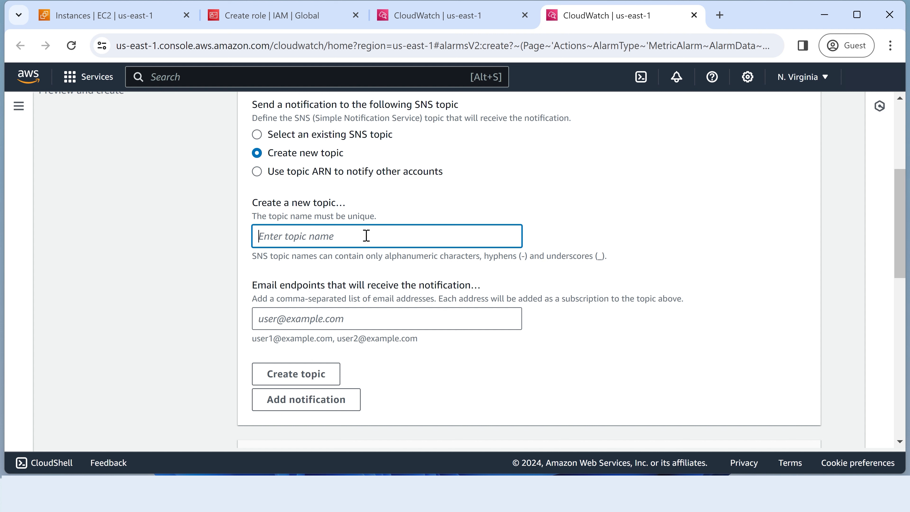
{"action": "type", "text": "My"}
{"action": "type", "text": "test"}
{"action": "type", "text": "S"}
{"action": "type", "text": "M"}
{"action": "type", "text": "NS"}
{"action": "type", "text": "Flowlo"}
{"action": "type", "text": "gs"}
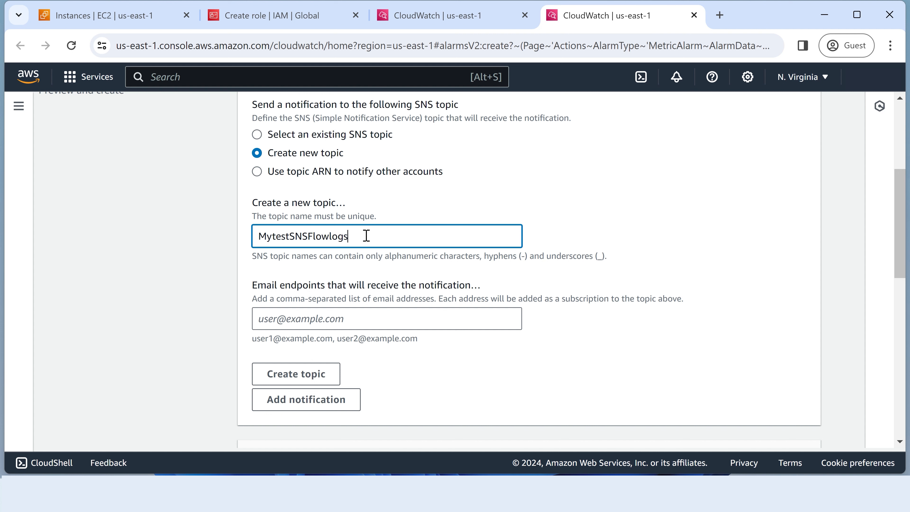
{"action": "left_click", "coordinate": [717, 231]}
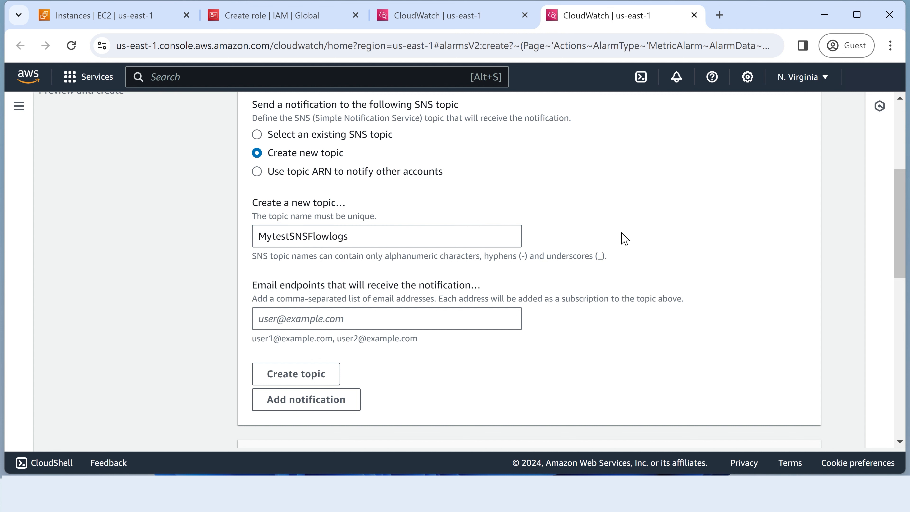
Step: Enter the recipient's email address as the notification endpoint and create the SNS topic
{"action": "scroll", "coordinate": [624, 238], "scroll_direction": "down", "scroll_amount": 2}
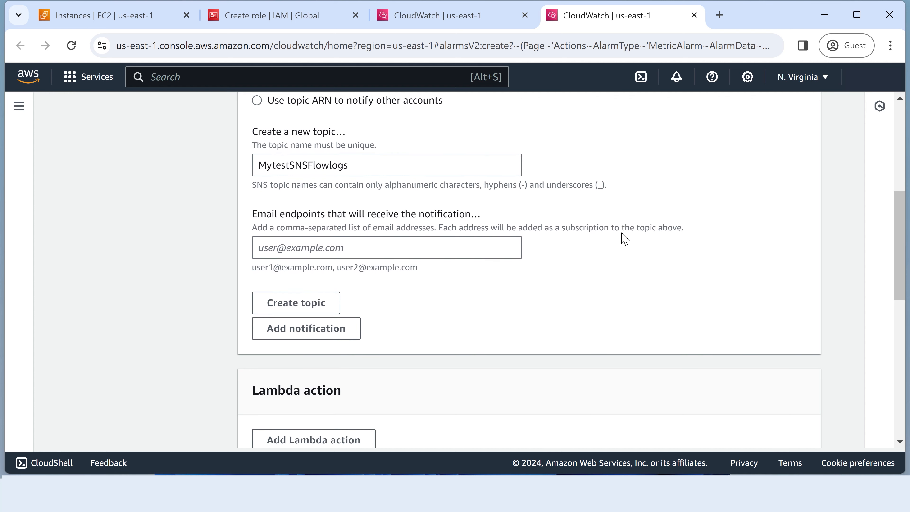
{"action": "left_click", "coordinate": [317, 246]}
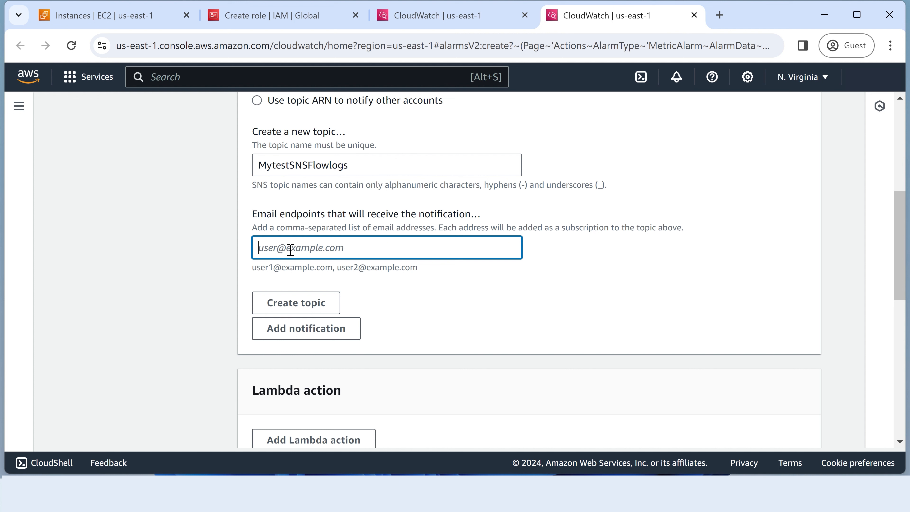
{"action": "type", "text": "test@test.com"}
{"action": "left_click", "coordinate": [495, 306]}
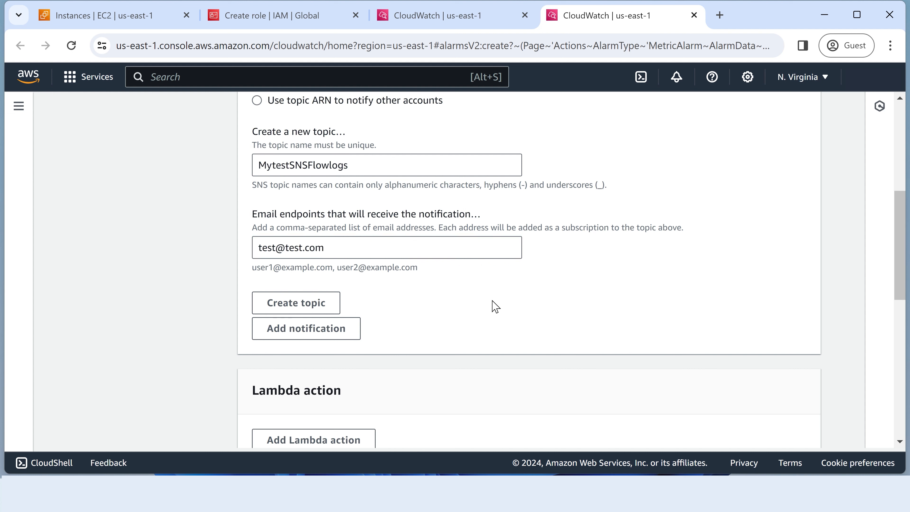
{"action": "left_click", "coordinate": [302, 308]}
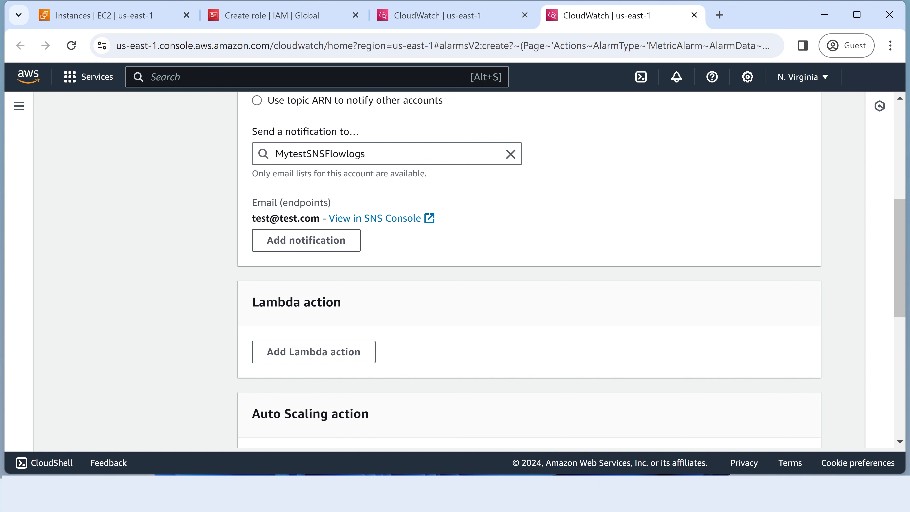
Step: Continue past the alarm actions, name the alarm "ssh connection rejection", and proceed to the preview
{"action": "scroll", "coordinate": [670, 345], "scroll_direction": "down", "scroll_amount": 8}
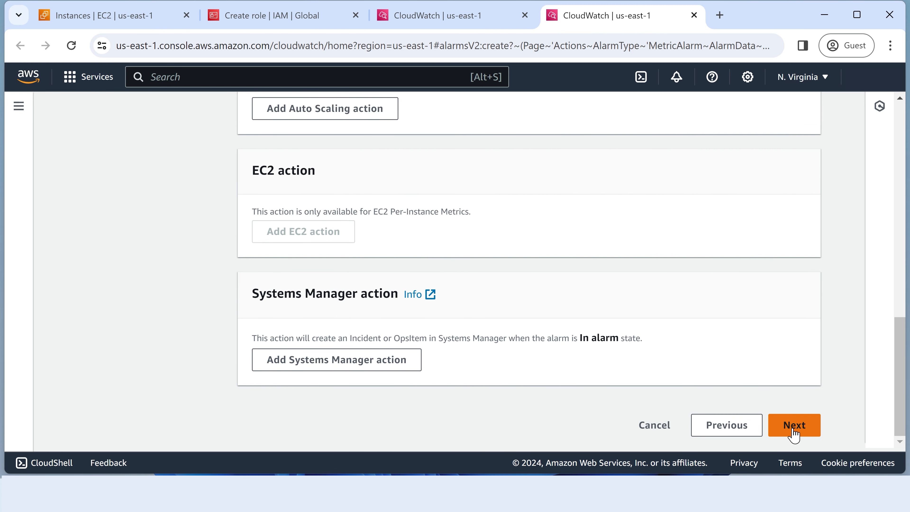
{"action": "left_click", "coordinate": [793, 432]}
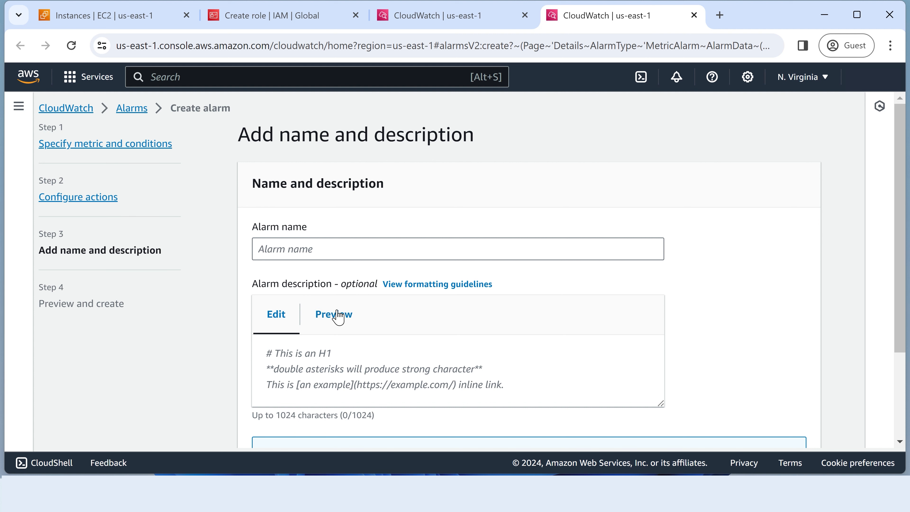
{"action": "left_click", "coordinate": [326, 245]}
{"action": "type", "text": "ssh"}
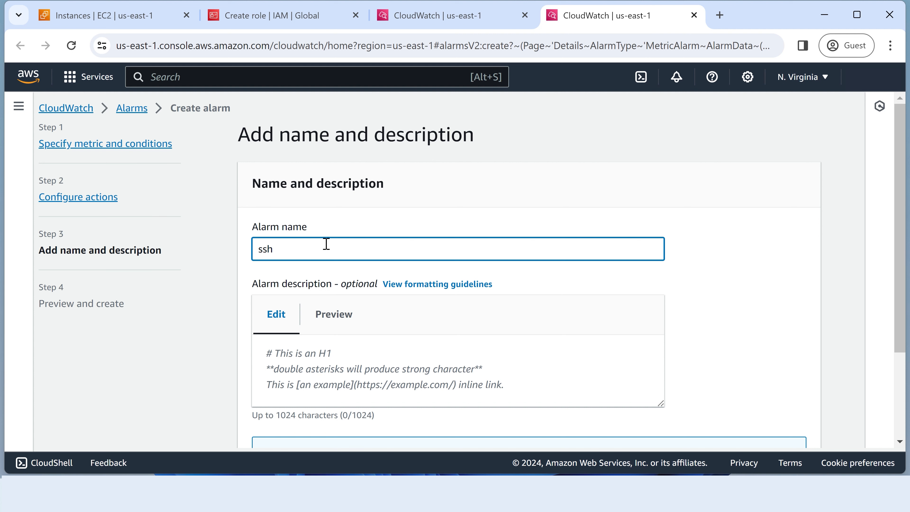
{"action": "type", "text": " connectin re"}
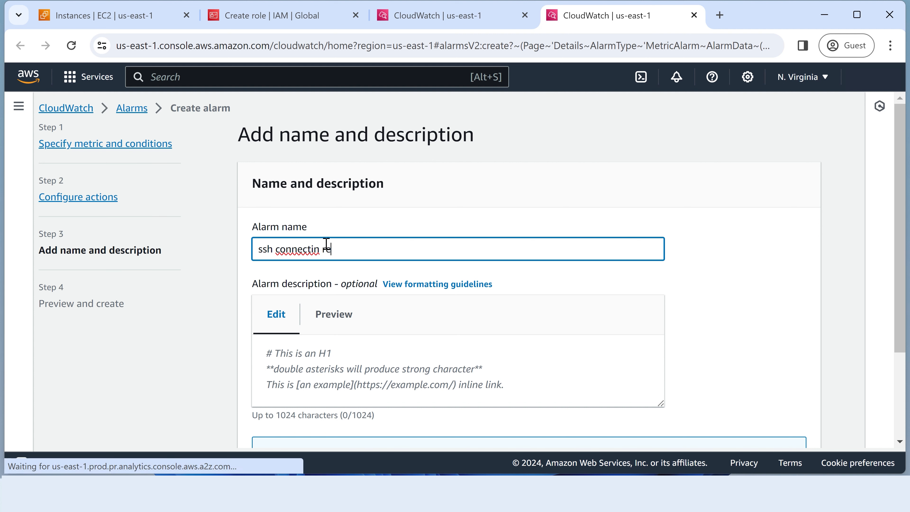
{"action": "key", "text": "BackSpace"}
{"action": "key", "text": "BackSpace"}
{"action": "key", "text": "BackSpace"}
{"action": "key", "text": "BackSpace"}
{"action": "key", "text": "BackSpace"}
{"action": "type", "text": "ion"}
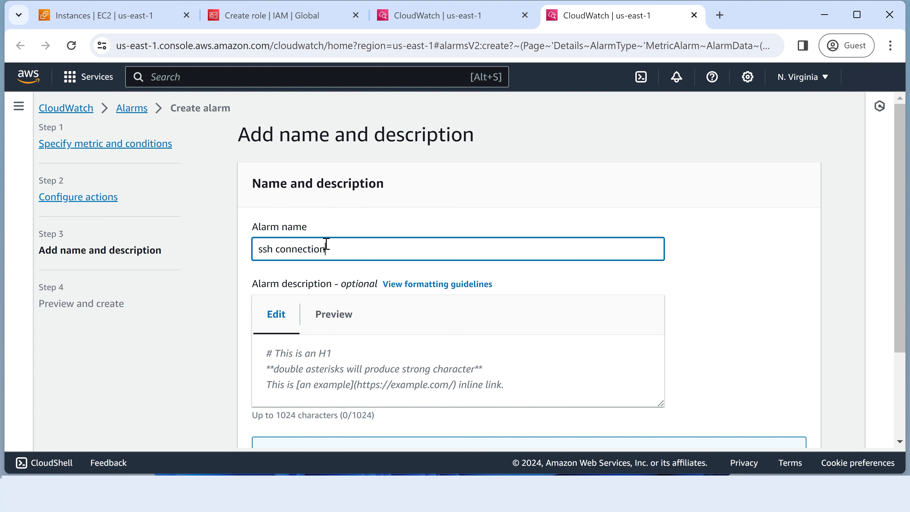
{"action": "type", "text": " rejection"}
{"action": "scroll", "coordinate": [691, 310], "scroll_direction": "down", "scroll_amount": 3}
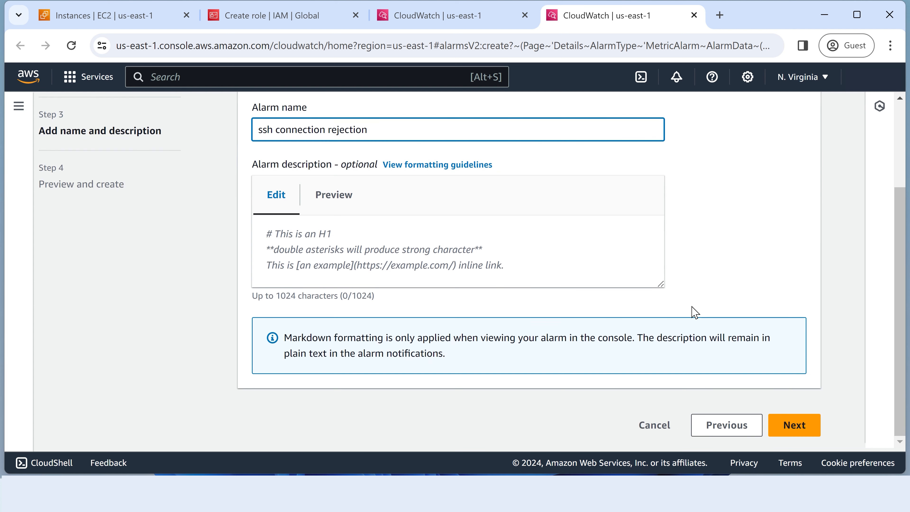
{"action": "left_click", "coordinate": [794, 424]}
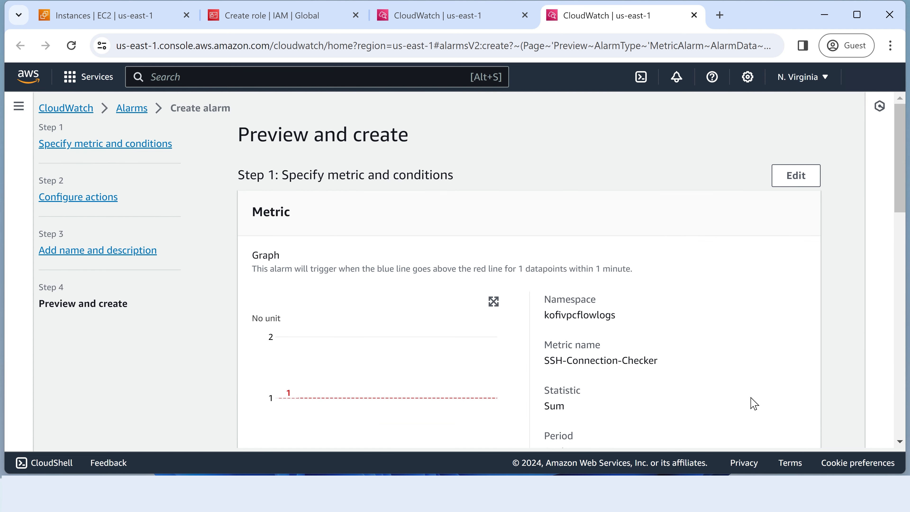
Step: Create the previewed alarm and check the state of ssh connection rejection in the alarms list
{"action": "scroll", "coordinate": [705, 366], "scroll_direction": "down", "scroll_amount": 15}
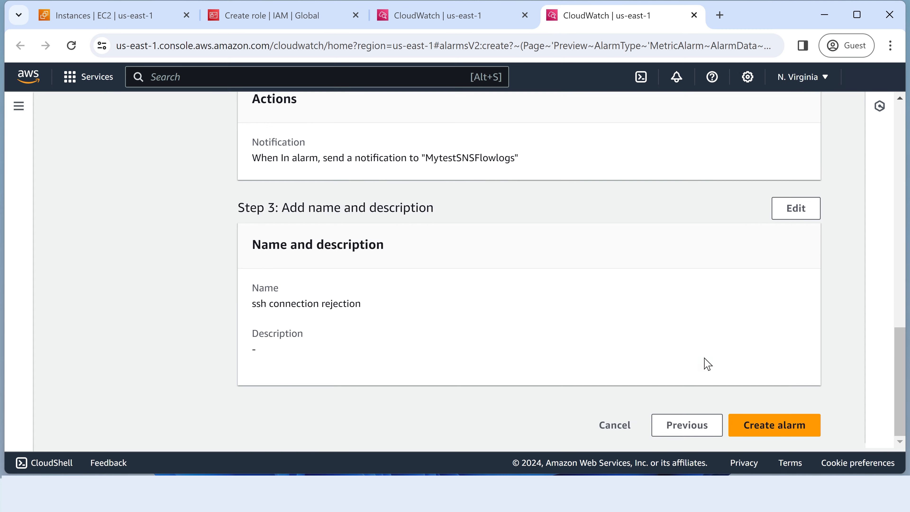
{"action": "left_click", "coordinate": [756, 429]}
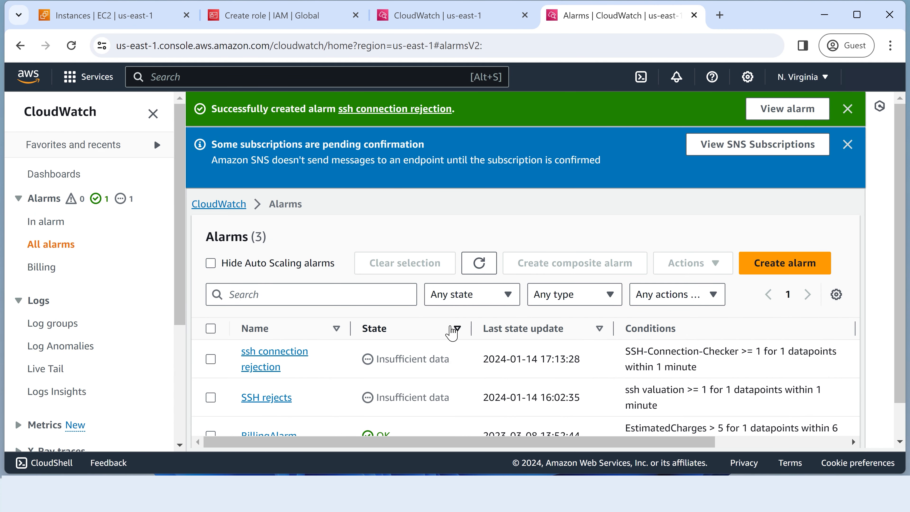
{"action": "scroll", "coordinate": [449, 329], "scroll_direction": "down", "scroll_amount": 1}
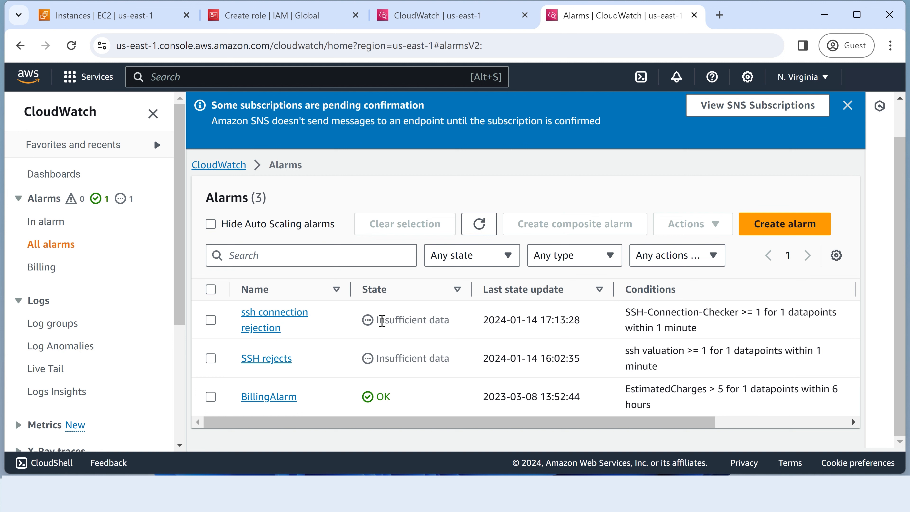
{"action": "left_click_drag", "start_coordinate": [385, 321], "coordinate": [461, 329]}
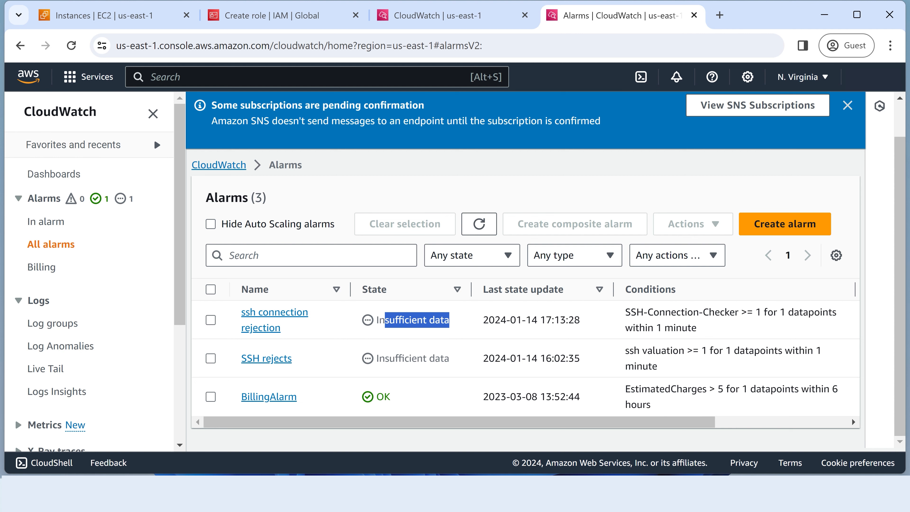
Step: Switch to Windows PowerShell, rerun the previous ssh command with kofiservkey.pem against the EC2 instance, and interrupt the connection attempt
{"action": "left_click_drag", "start_coordinate": [909, 75], "coordinate": [392, 44]}
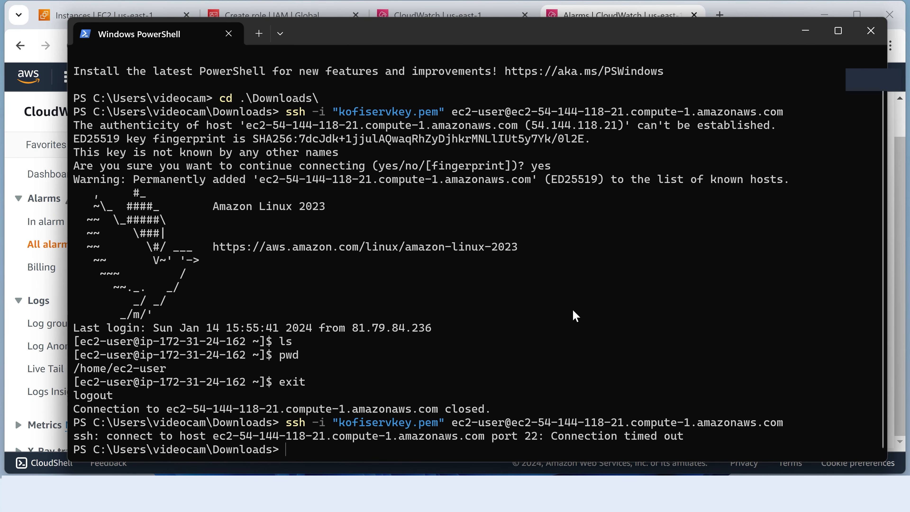
{"action": "key", "text": "Up"}
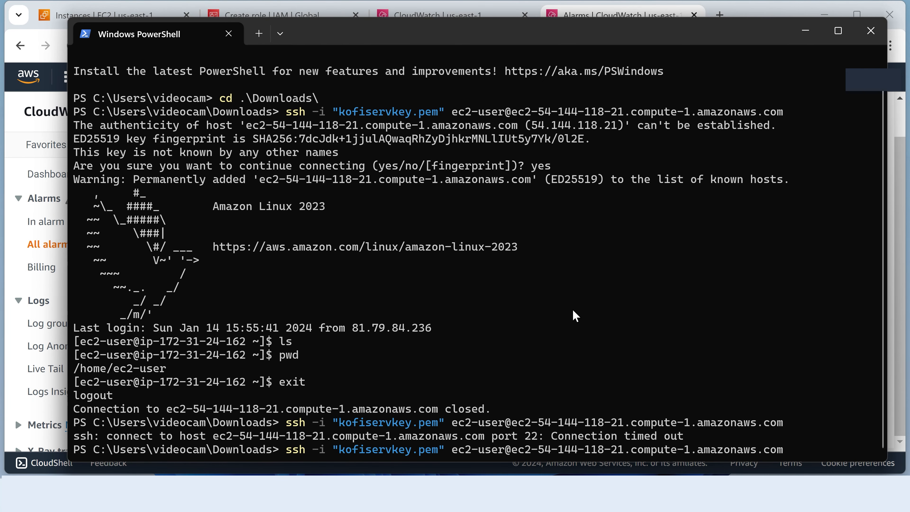
{"action": "key", "text": "Return"}
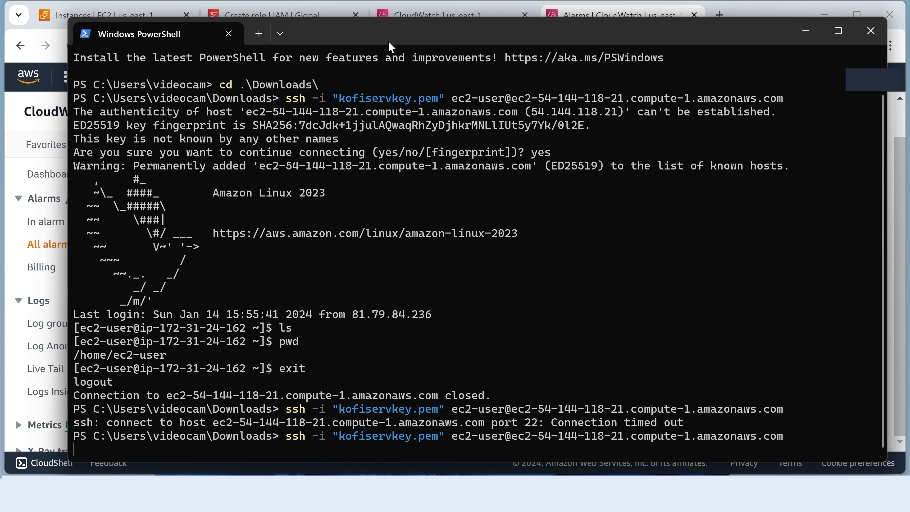
{"action": "key", "text": "ctrl+c"}
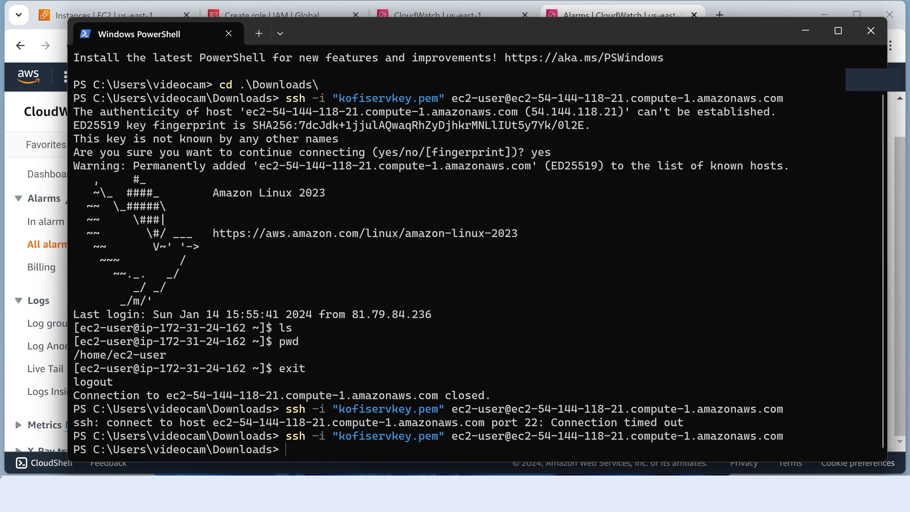
{"action": "left_click_drag", "start_coordinate": [386, 34], "coordinate": [909, 48]}
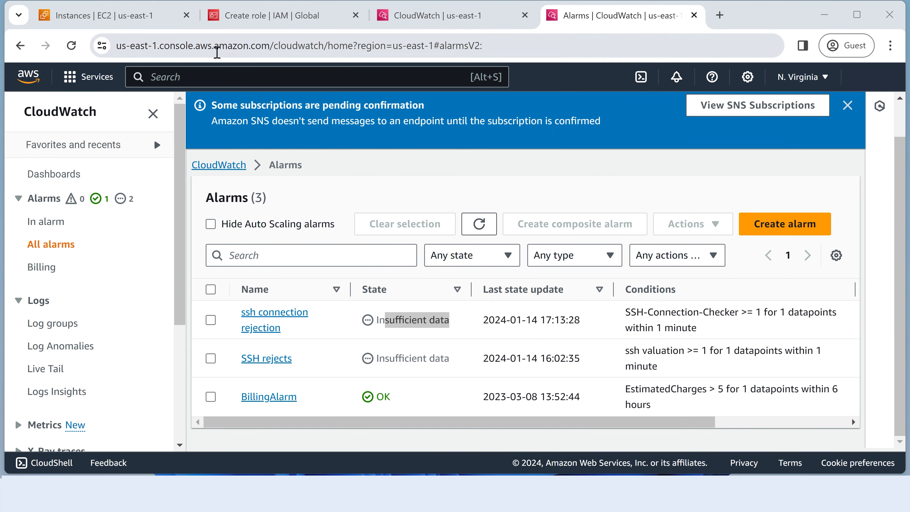
Step: Search the AWS console for ec2 in place of the log group's metric filters page and open the EC2 instances list
{"action": "left_click", "coordinate": [199, 78]}
{"action": "type", "text": "e"}
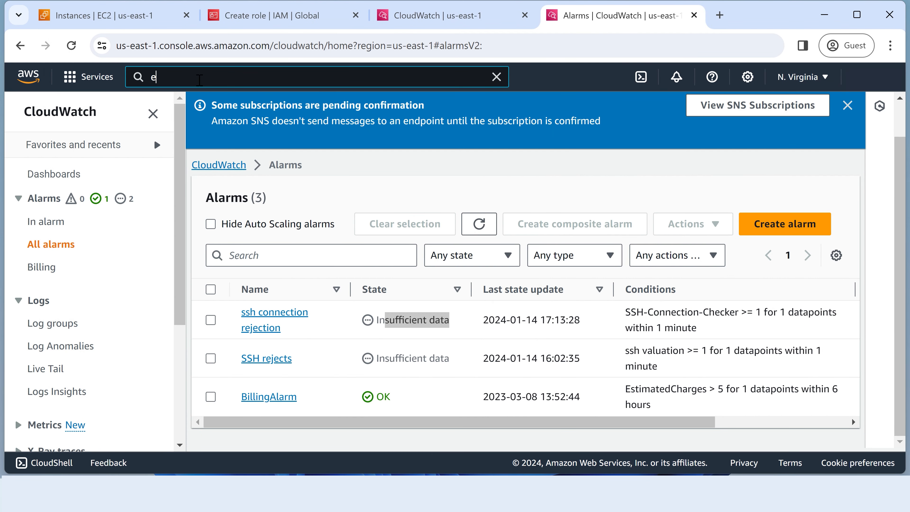
{"action": "left_click", "coordinate": [419, 15]}
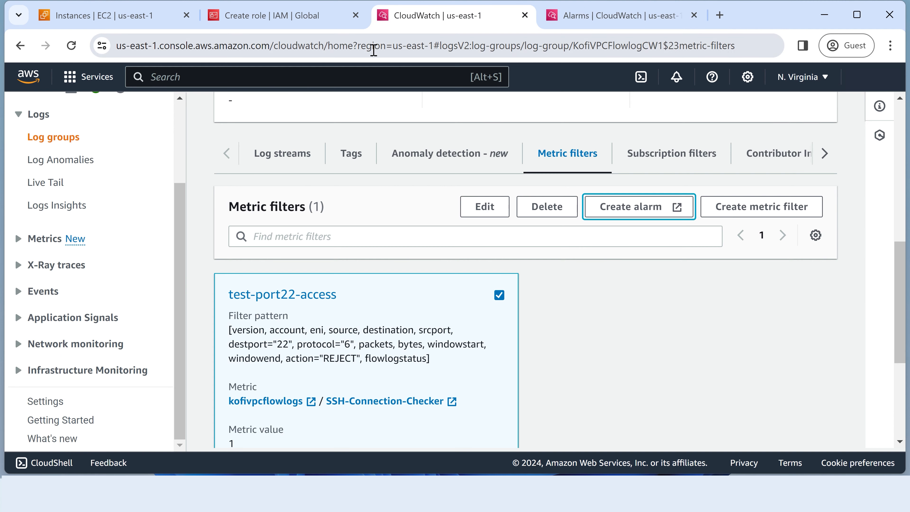
{"action": "left_click", "coordinate": [310, 79]}
{"action": "type", "text": "e"}
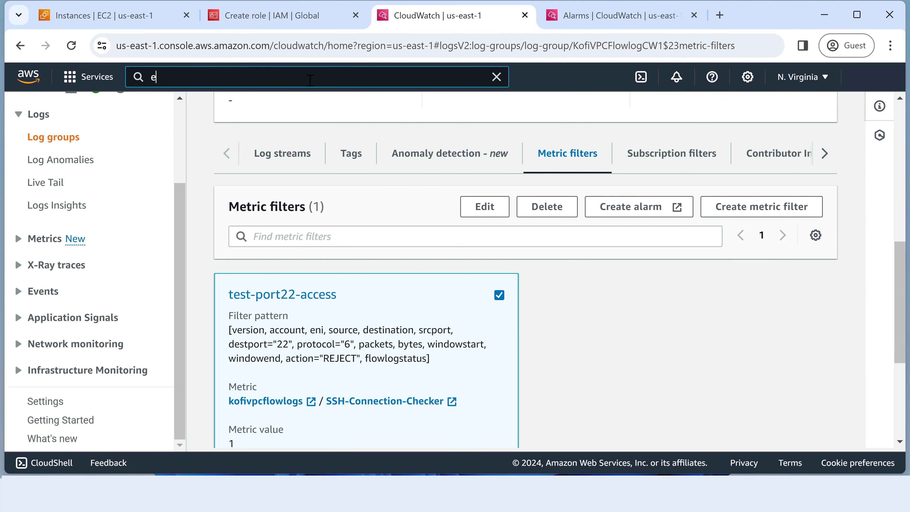
{"action": "type", "text": "c2"}
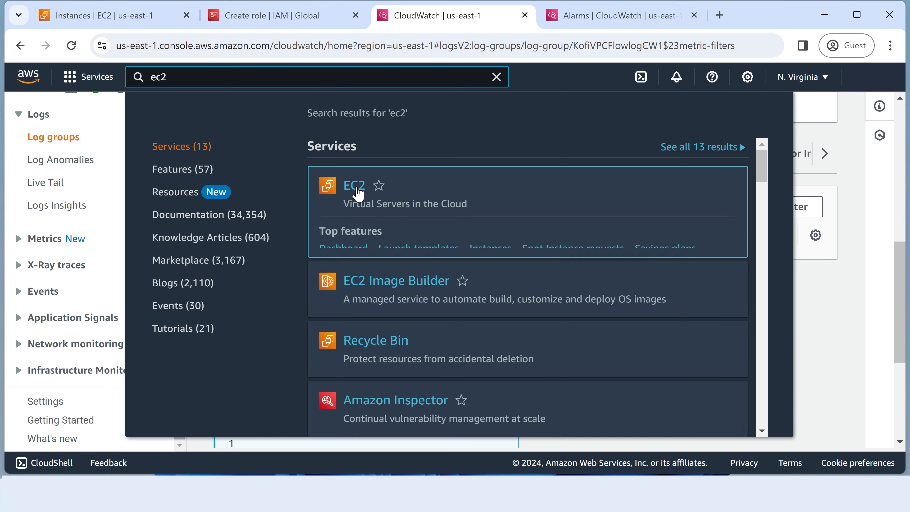
{"action": "left_click", "coordinate": [354, 186]}
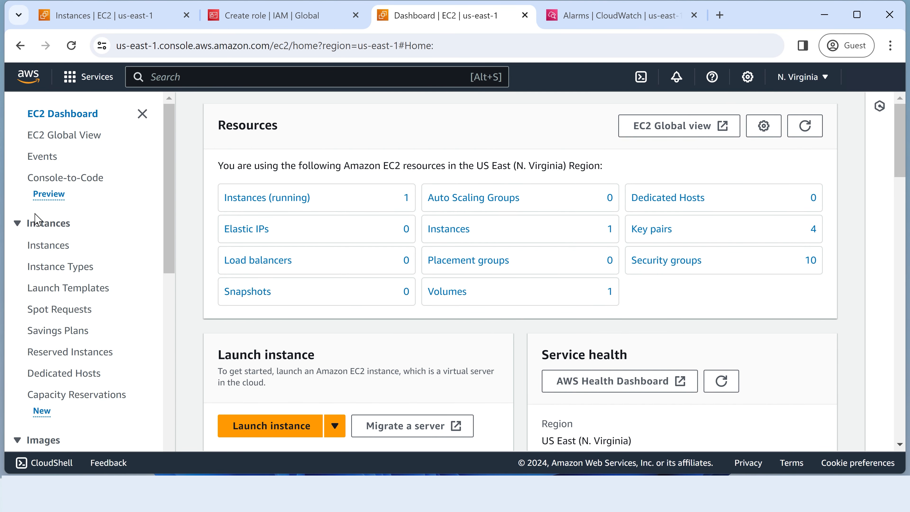
{"action": "left_click", "coordinate": [49, 245]}
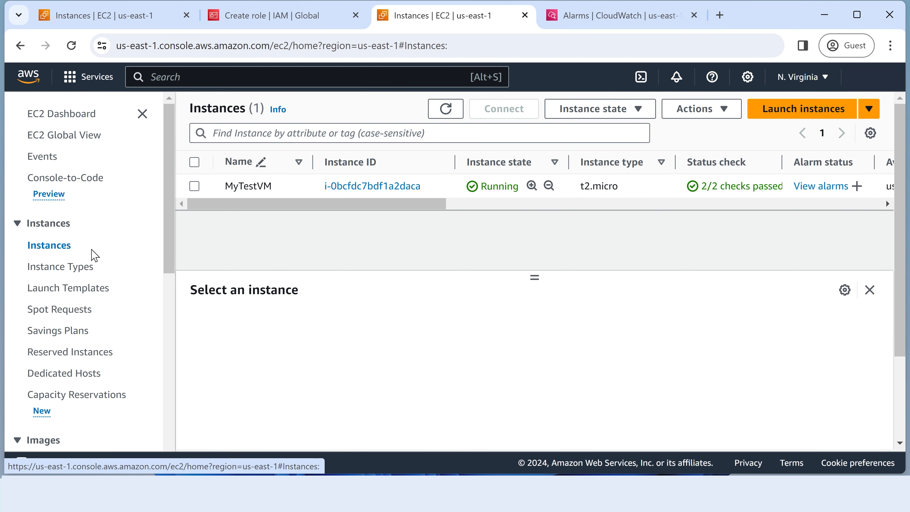
Step: Select the MyTestVM instance and open its security group change page
{"action": "left_click", "coordinate": [194, 186]}
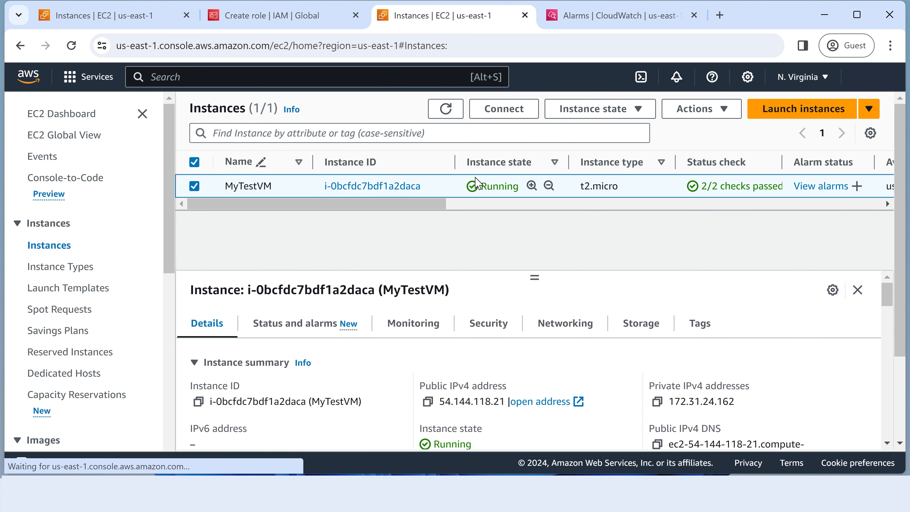
{"action": "left_click", "coordinate": [695, 108]}
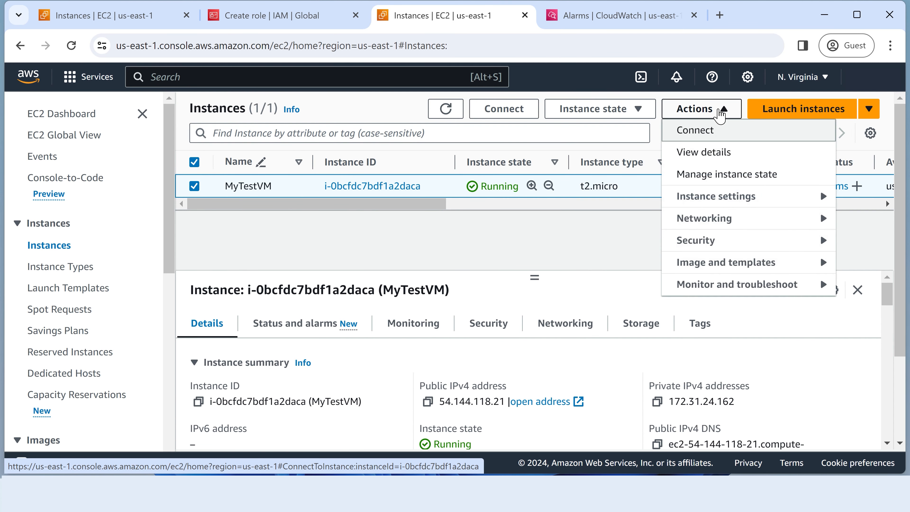
{"action": "mouse_move", "coordinate": [704, 239]}
{"action": "left_click", "coordinate": [591, 240]}
{"action": "scroll", "coordinate": [492, 271], "scroll_direction": "down", "scroll_amount": 5}
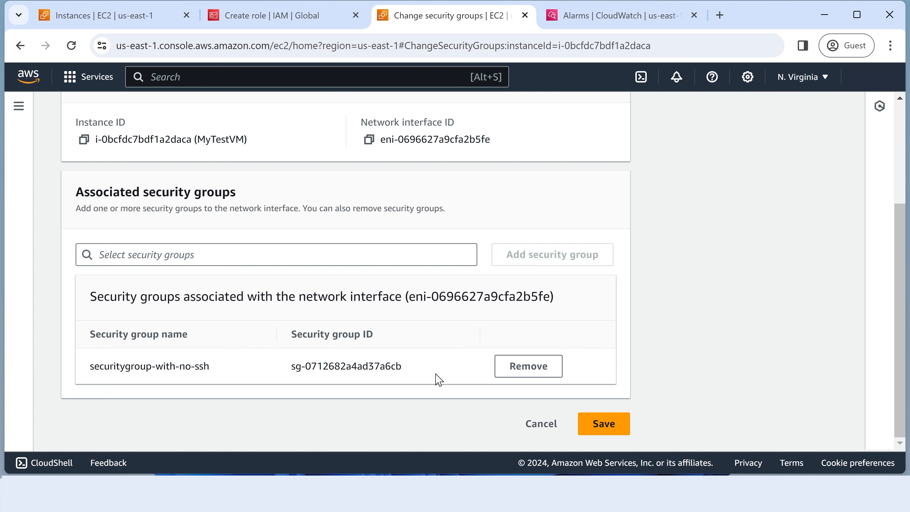
Step: Replace securitygroup-with-no-ssh with the launch-wizard-7 security group on MyTestVM's network interface and save the change
{"action": "left_click", "coordinate": [514, 372]}
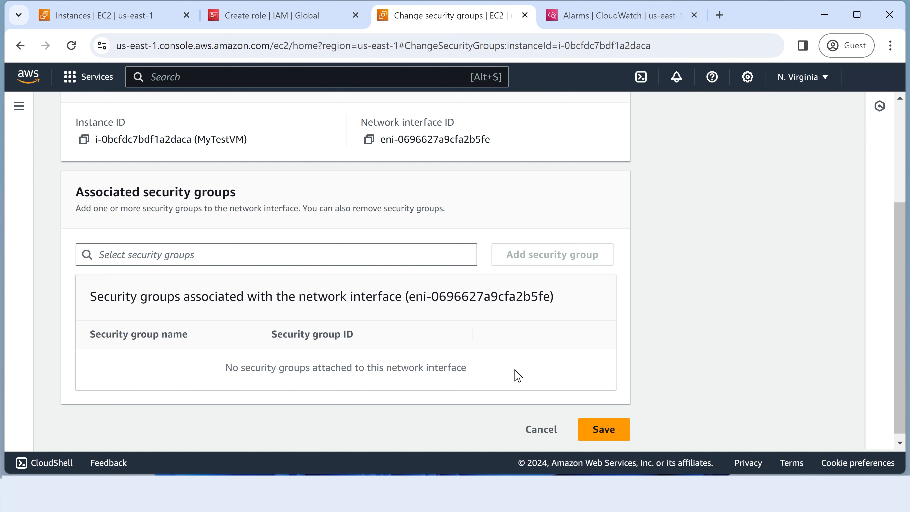
{"action": "left_click", "coordinate": [437, 255]}
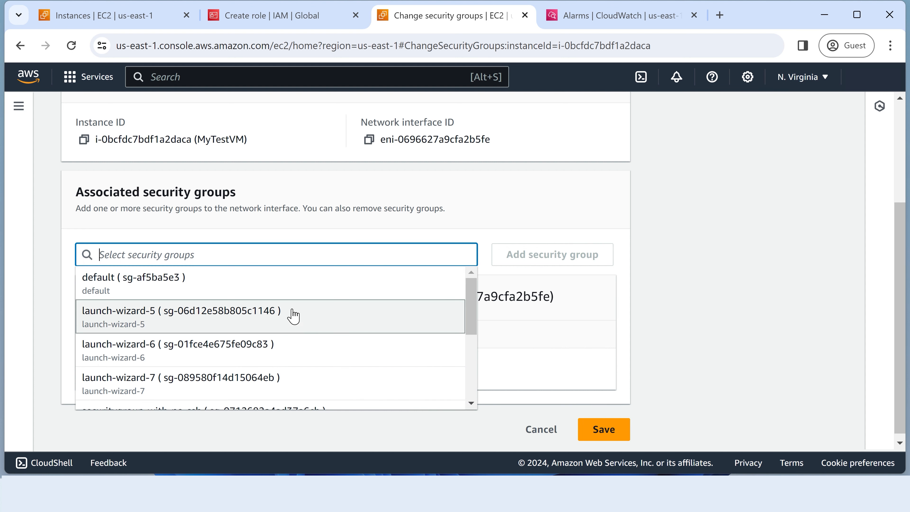
{"action": "left_click", "coordinate": [264, 388]}
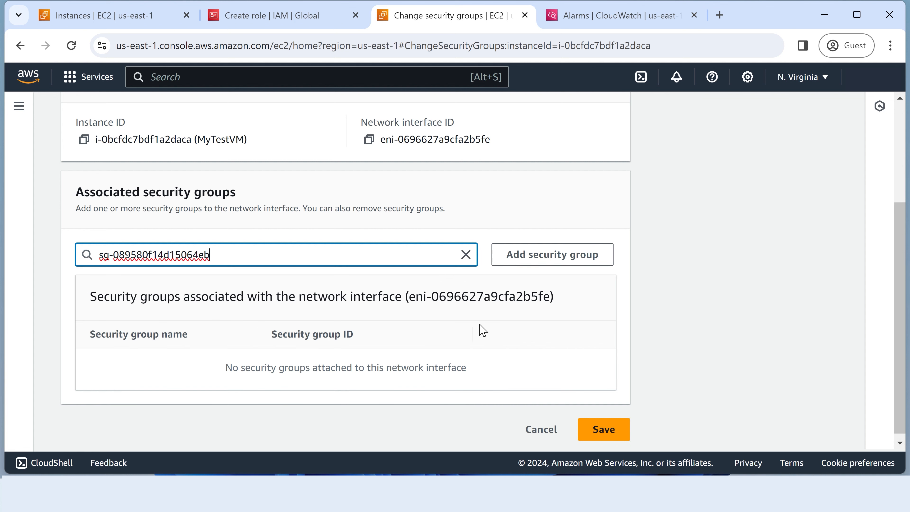
{"action": "left_click", "coordinate": [571, 257]}
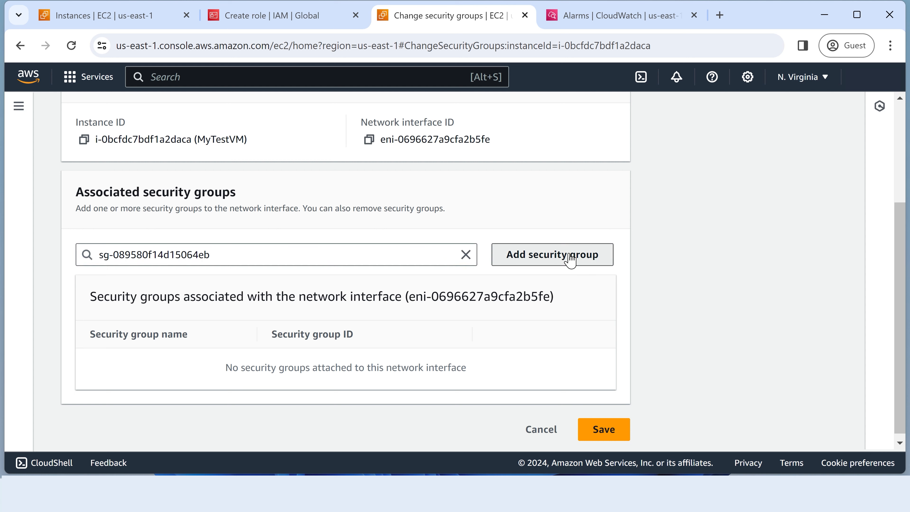
{"action": "left_click", "coordinate": [601, 424]}
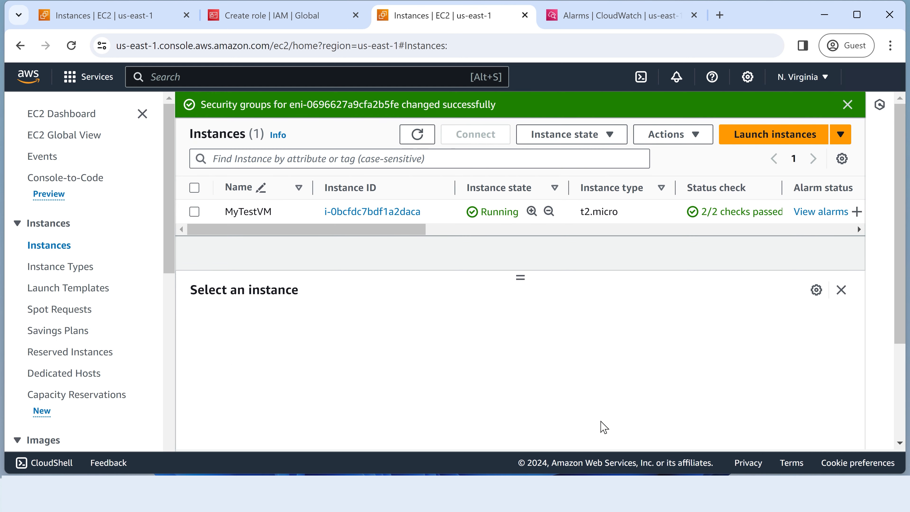
Step: Return to the CloudWatch alarms list and refresh it to check the alarm states
{"action": "left_click", "coordinate": [584, 19]}
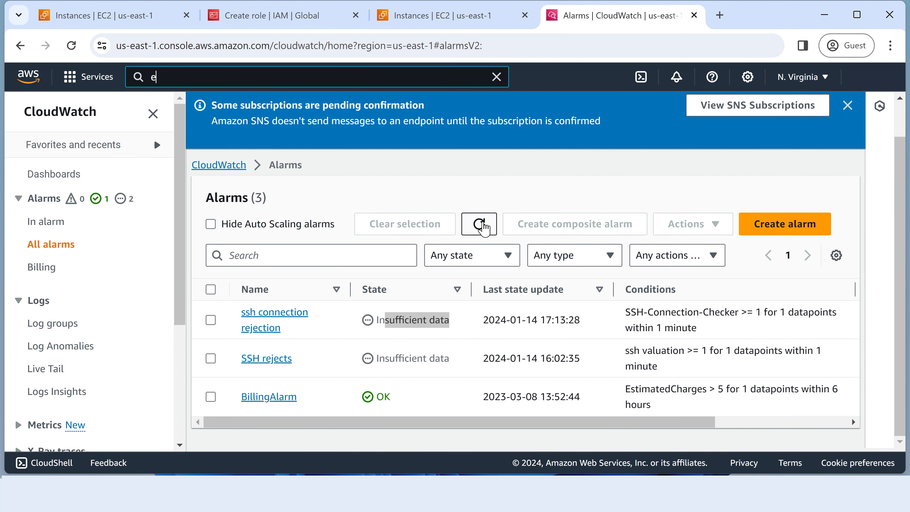
{"action": "left_click", "coordinate": [478, 223]}
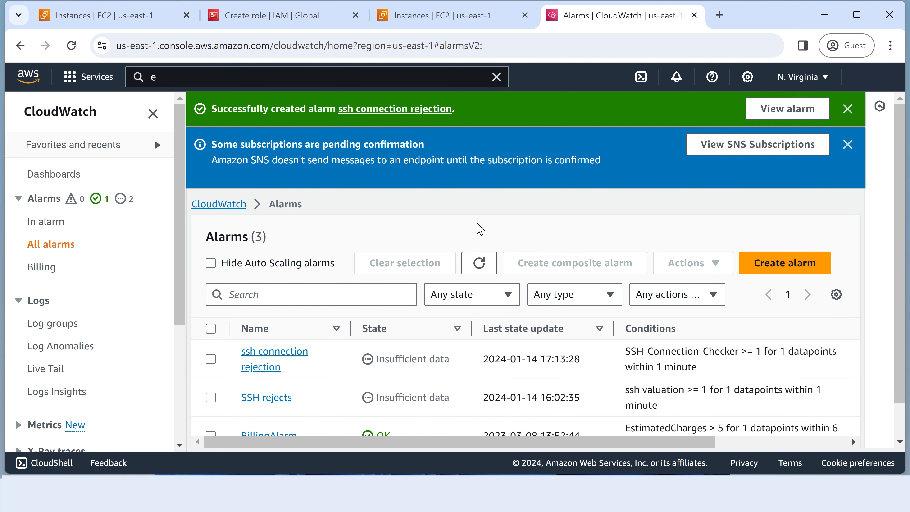
{"action": "left_click", "coordinate": [478, 263]}
Step: Open CloudWatch Logs Insights and look at its saved and sample queries
{"action": "left_click_drag", "start_coordinate": [178, 237], "coordinate": [205, 331]}
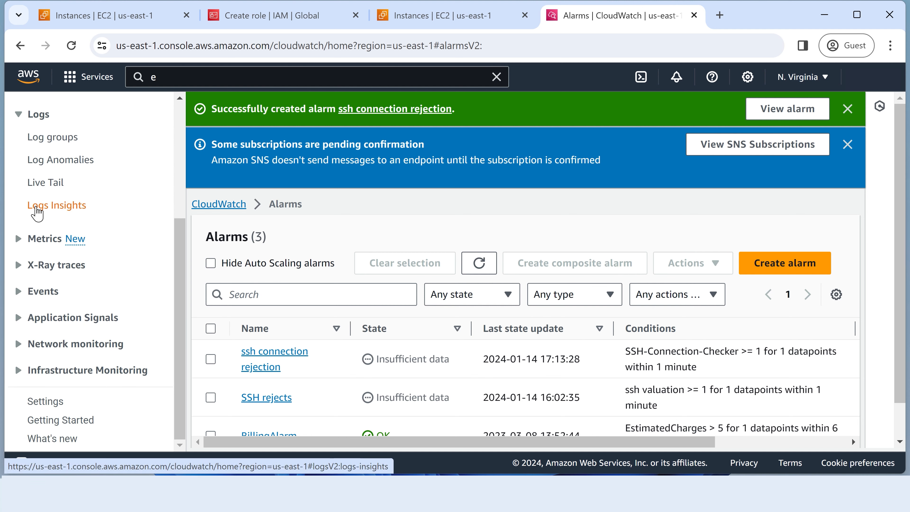
{"action": "left_click", "coordinate": [57, 214]}
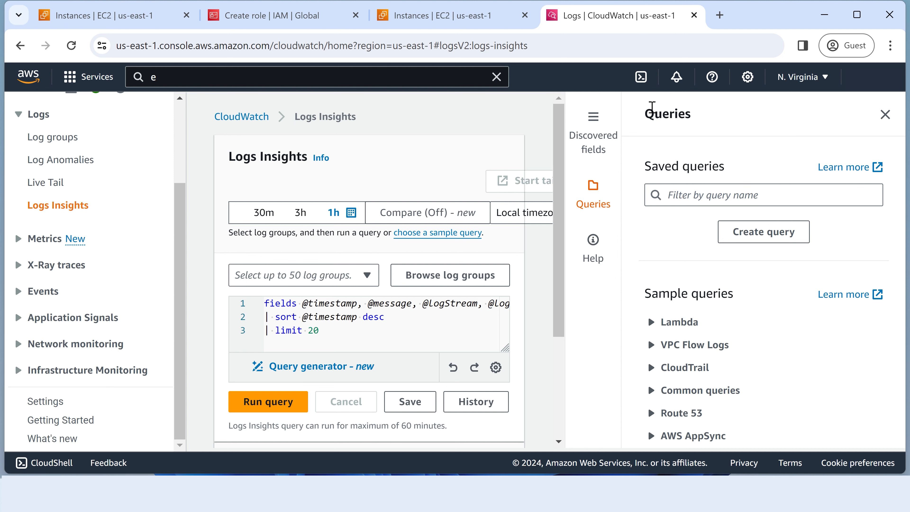
{"action": "left_click_drag", "start_coordinate": [647, 117], "coordinate": [676, 115]}
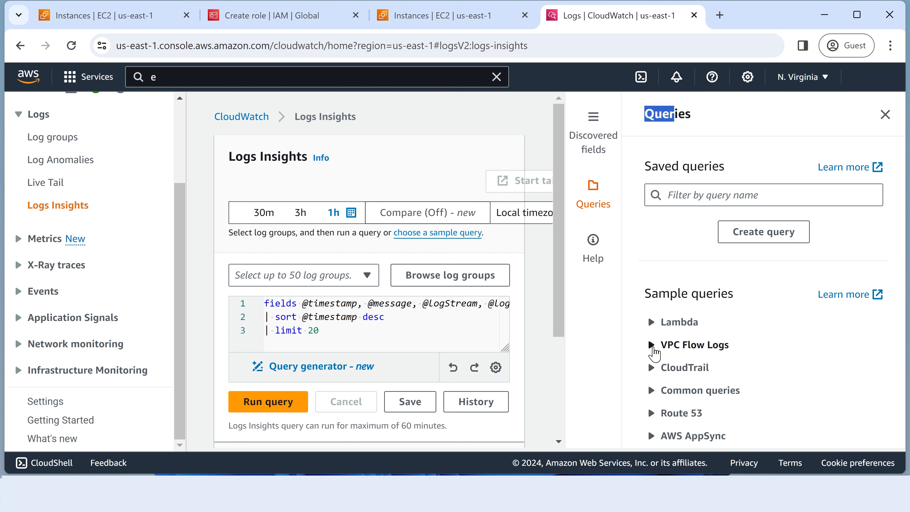
Step: Apply the VPC Flow Logs sample query "Top 20 source IP addresses with highest number of rejected requests" and try to run it
{"action": "left_click", "coordinate": [650, 345]}
{"action": "scroll", "coordinate": [639, 279], "scroll_direction": "down", "scroll_amount": 3}
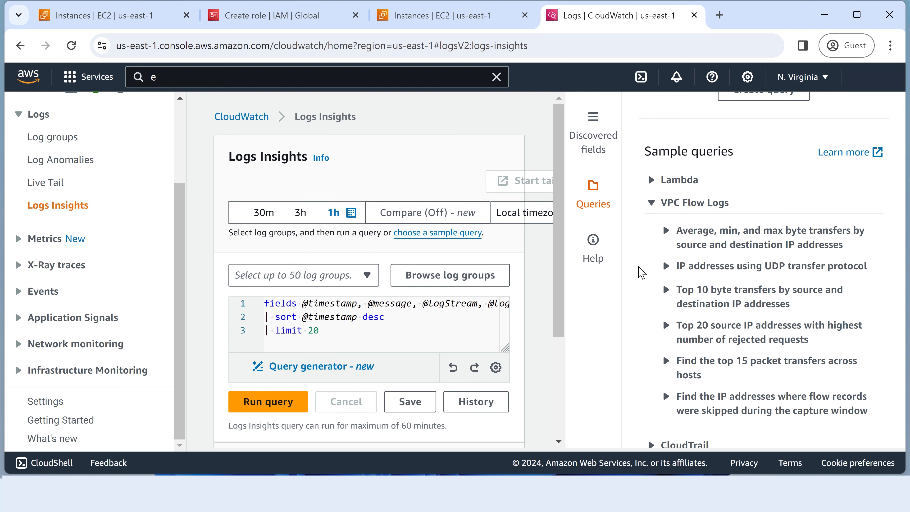
{"action": "scroll", "coordinate": [641, 273], "scroll_direction": "down", "scroll_amount": 2}
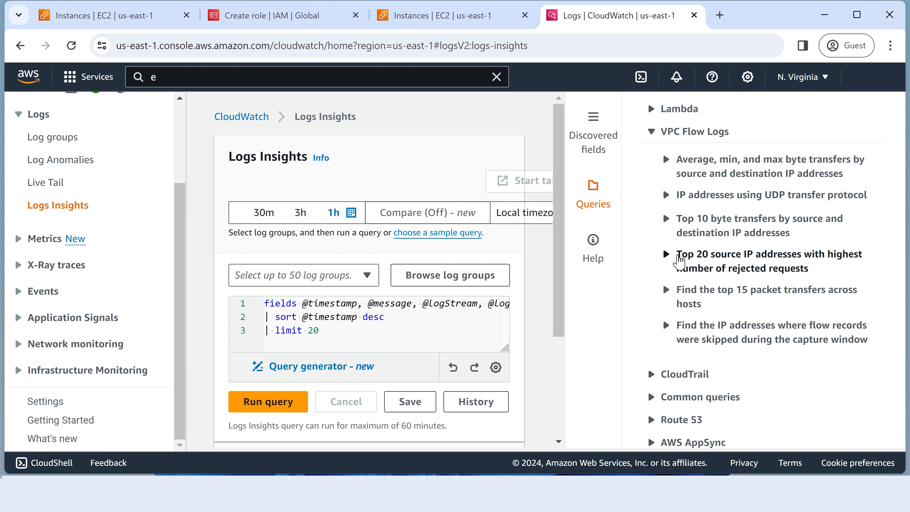
{"action": "left_click", "coordinate": [665, 255]}
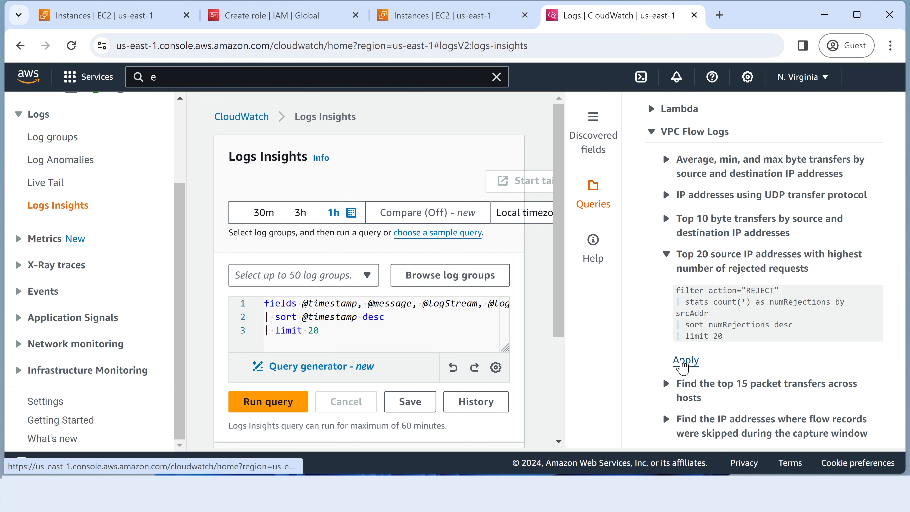
{"action": "left_click", "coordinate": [682, 362]}
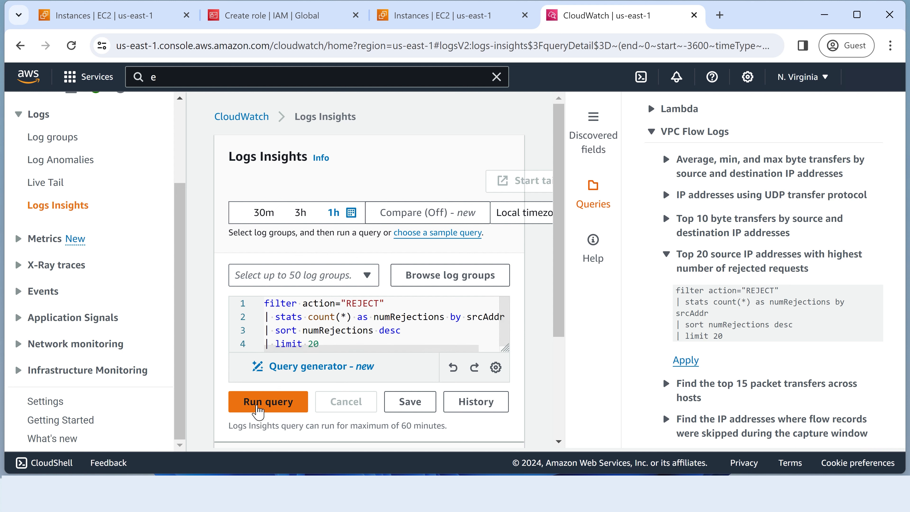
{"action": "left_click", "coordinate": [257, 402]}
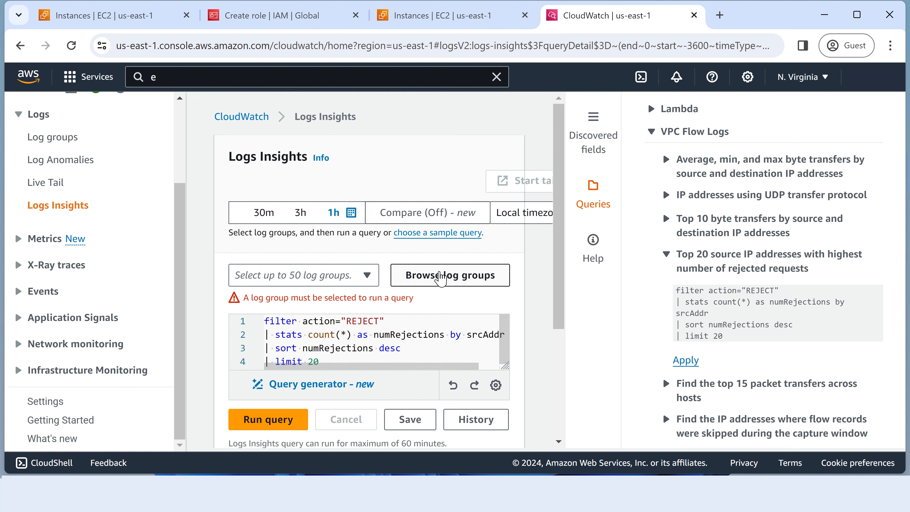
Step: Choose the KofiVPCFlowlogCW1 log group for the query, run it, and view the rejection results by source address
{"action": "left_click", "coordinate": [455, 282]}
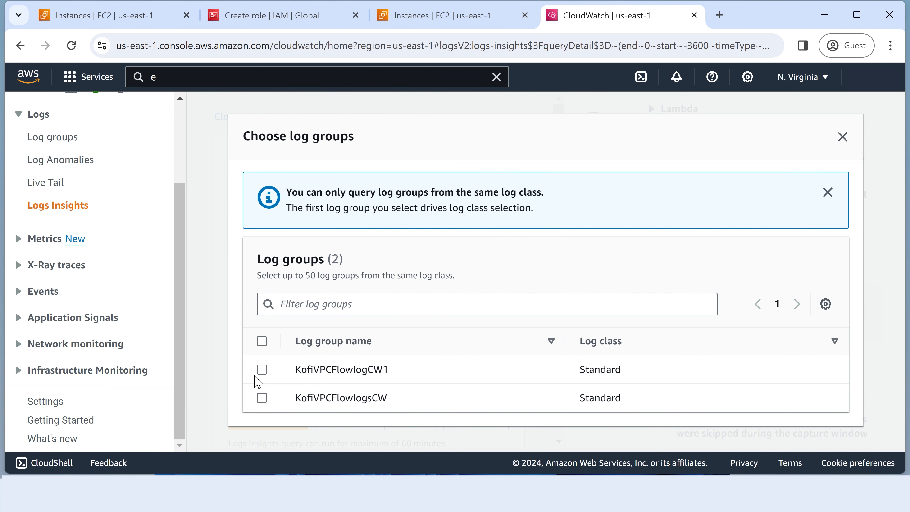
{"action": "left_click", "coordinate": [261, 369]}
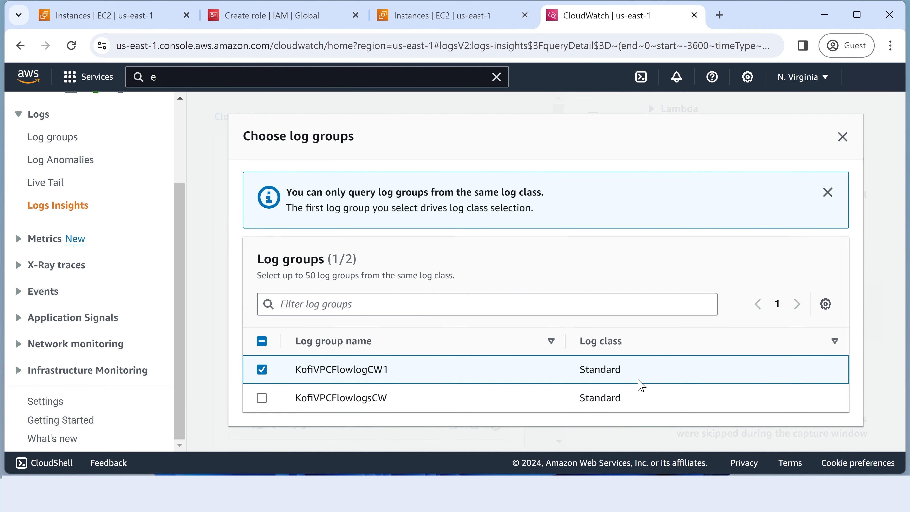
{"action": "left_click", "coordinate": [840, 143]}
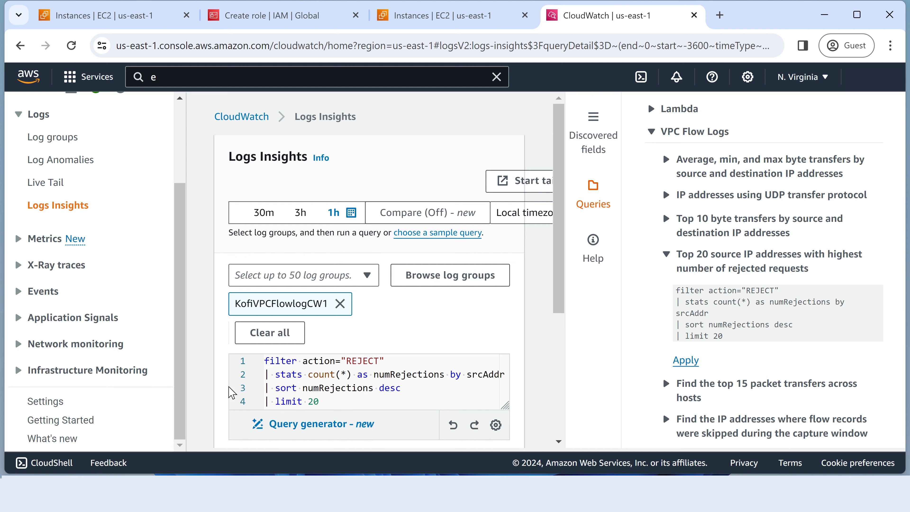
{"action": "scroll", "coordinate": [559, 281], "scroll_direction": "down", "scroll_amount": 2}
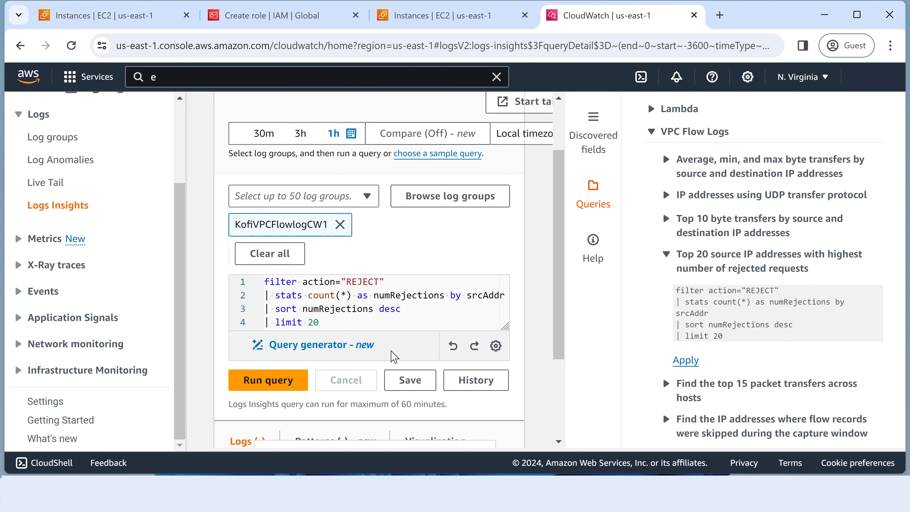
{"action": "left_click", "coordinate": [264, 381]}
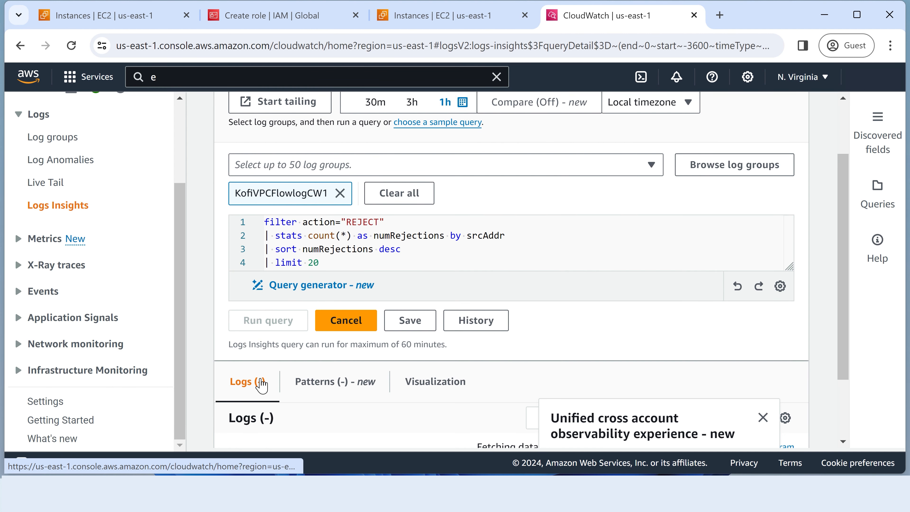
{"action": "scroll", "coordinate": [261, 385], "scroll_direction": "down", "scroll_amount": 2}
{"action": "scroll", "coordinate": [263, 367], "scroll_direction": "down", "scroll_amount": 6}
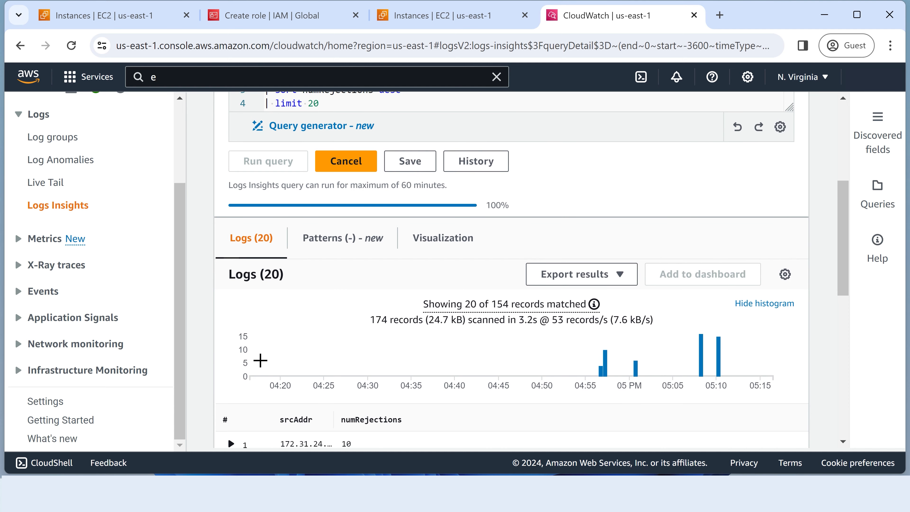